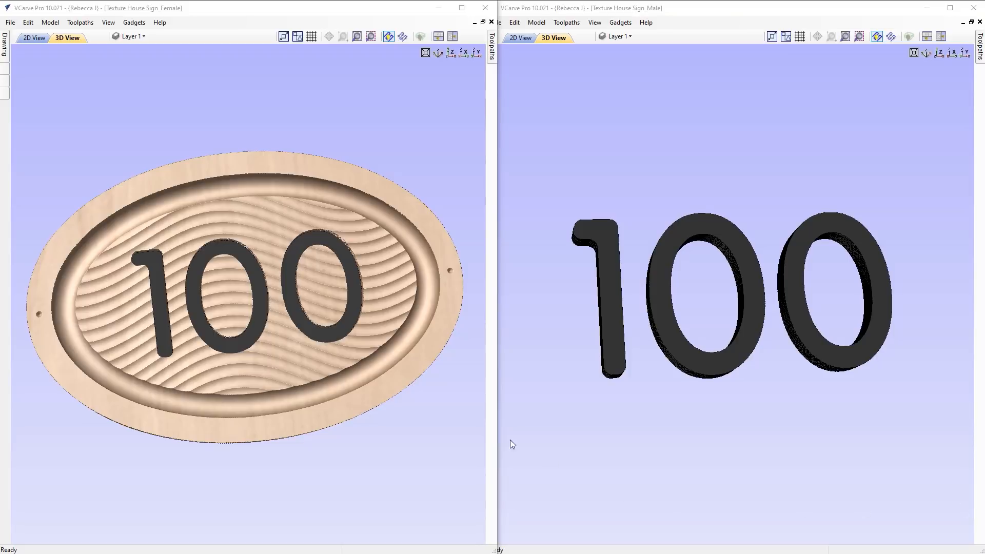
Examine the finished oval house sign and its matching 100 numerals in 3D from several angles
drag(324, 406, 266, 351)
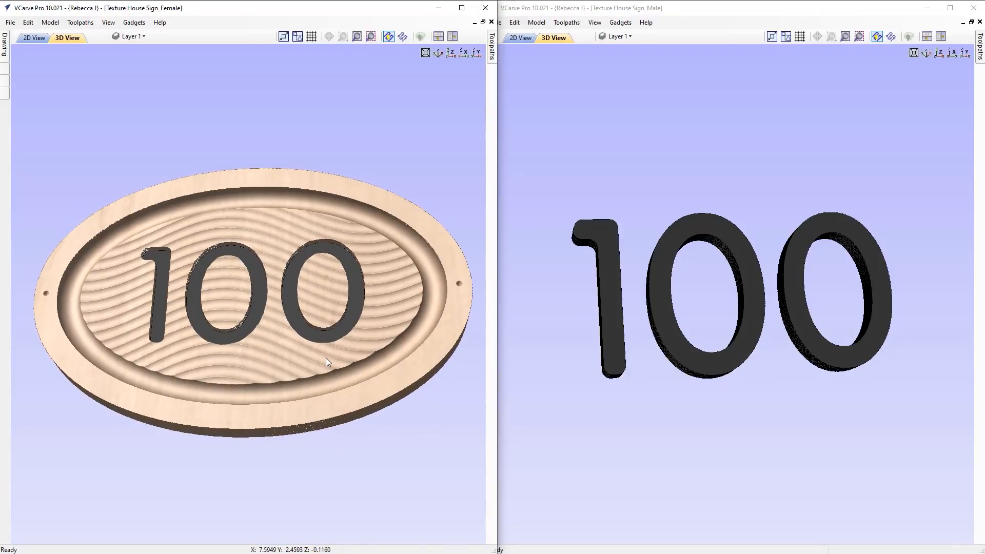
drag(320, 343, 323, 365)
drag(739, 374, 695, 362)
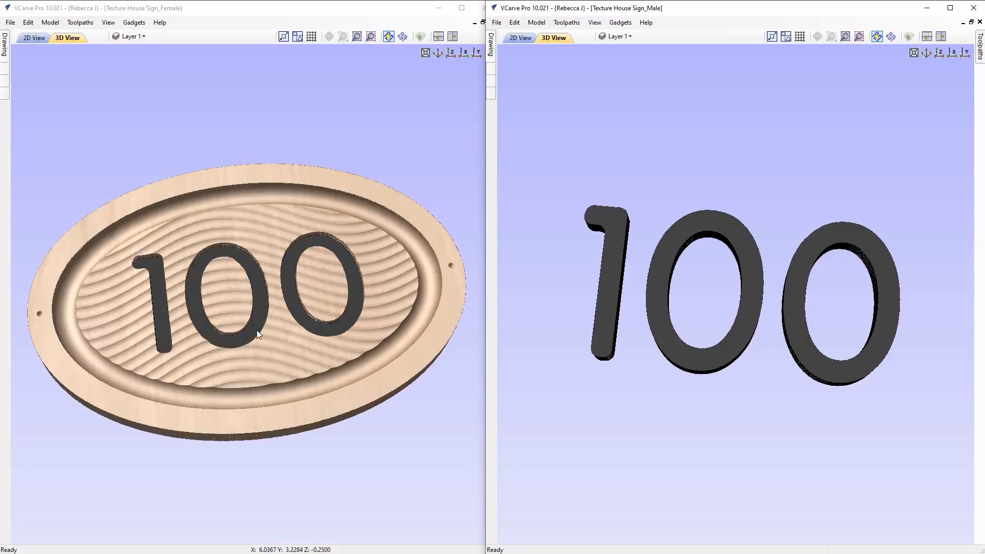
click(301, 330)
drag(301, 330, 207, 356)
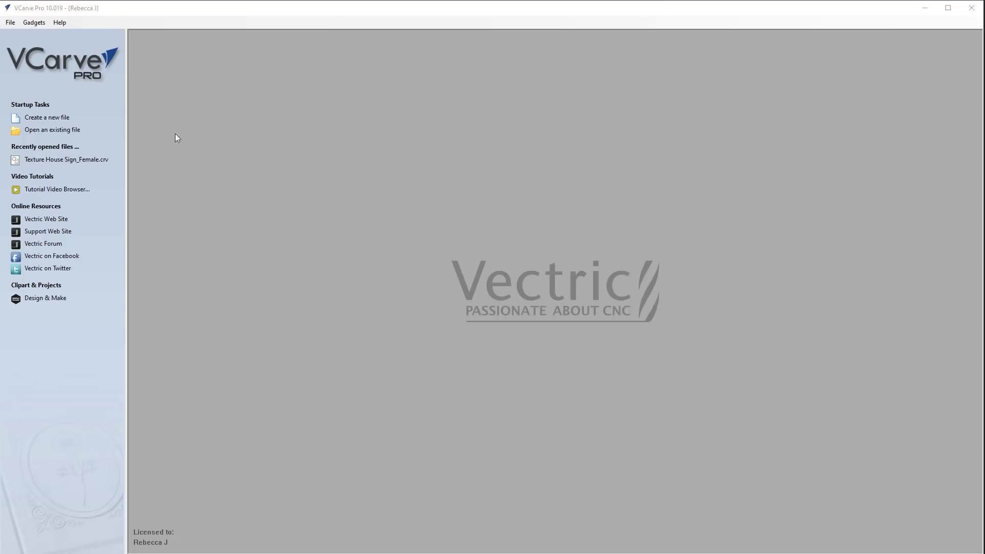
Create a new single-sided job 12 inches wide, 8 inches high and 0.5 inches thick
click(48, 118)
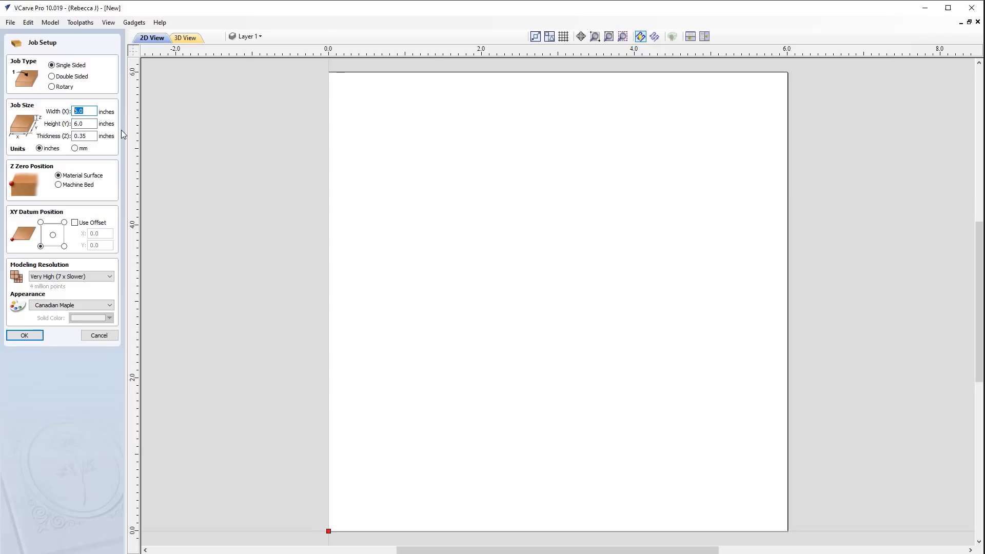
click(87, 123)
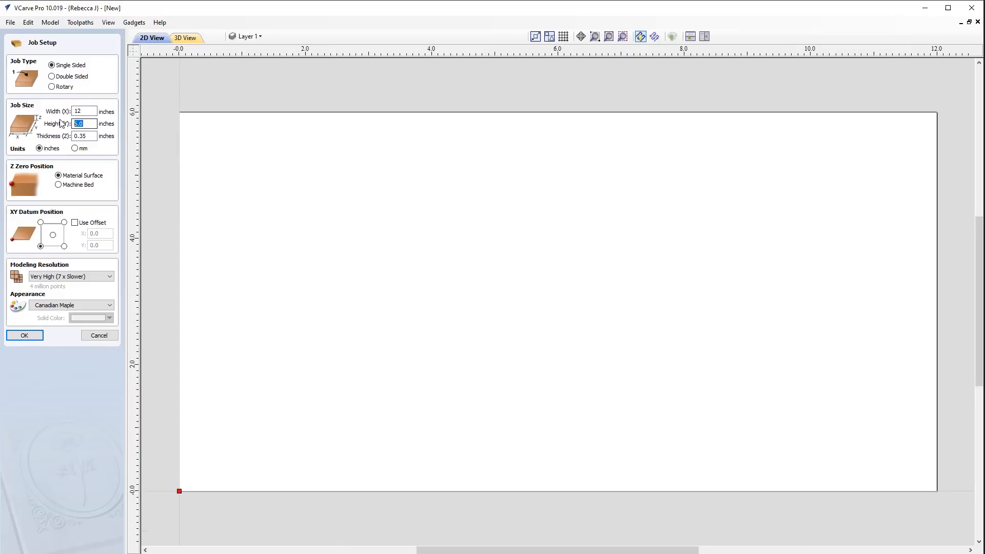
text(8)
key(Return)
drag(78, 136, 102, 130)
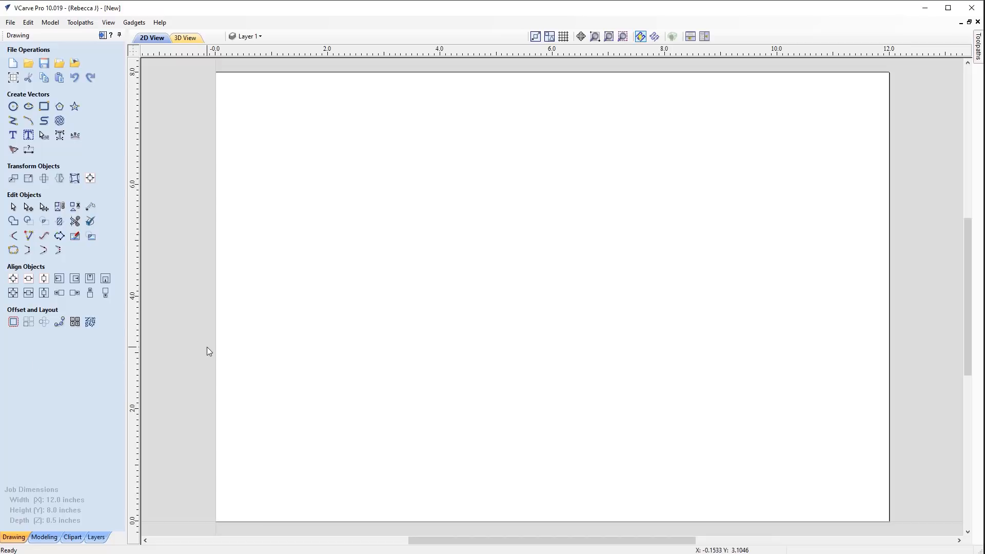
Start a vector texture on the blank job and preview it at the default settings, then at a 90 degree angle
click(60, 121)
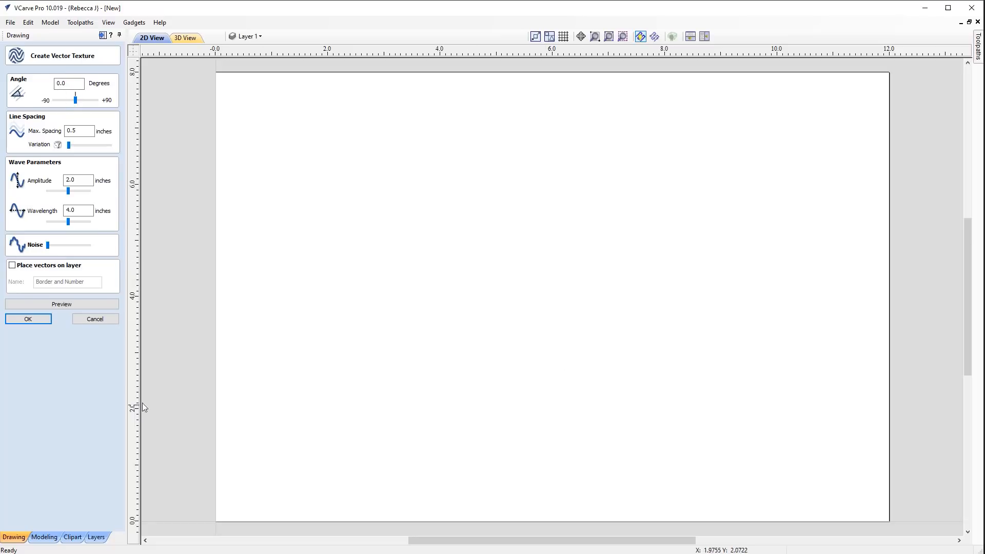
click(76, 306)
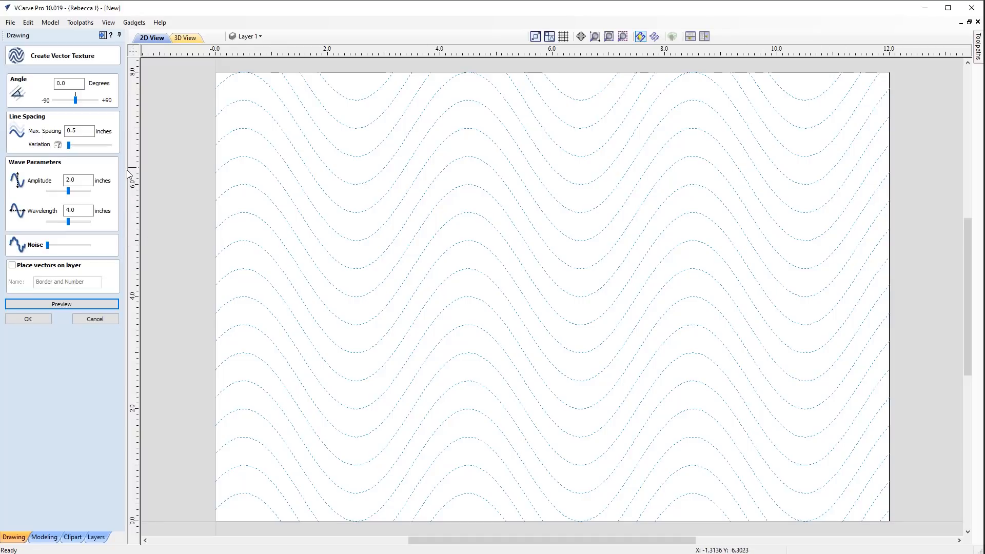
key(Tab)
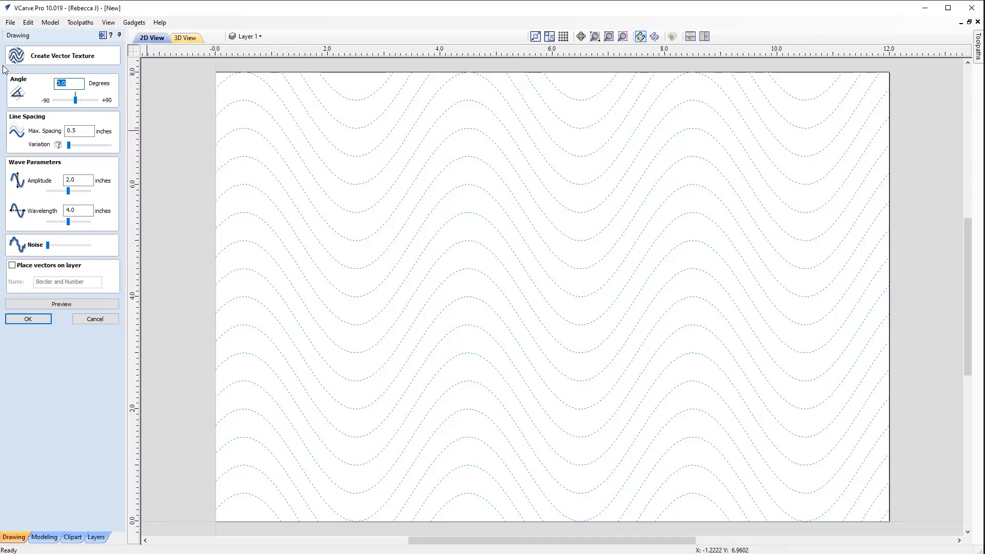
text(90)
click(61, 304)
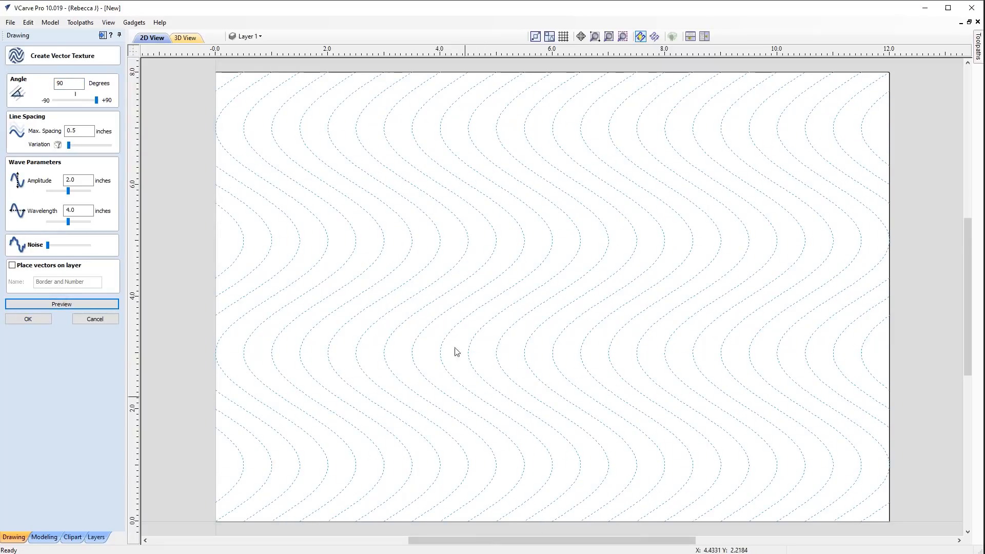
Preview the texture at an angle of 31.5 degrees, then set the angle to 2.7 degrees and refresh the preview
click(63, 84)
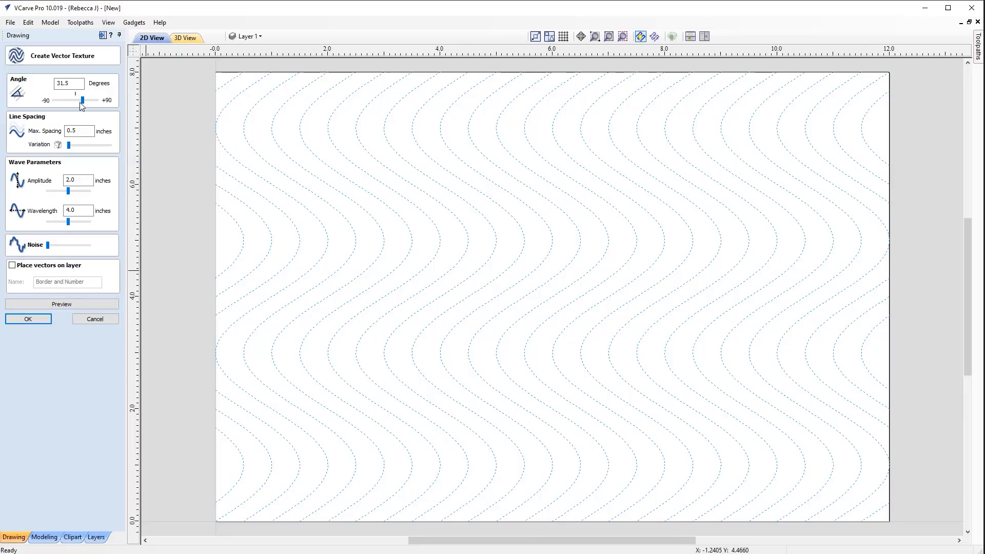
click(56, 306)
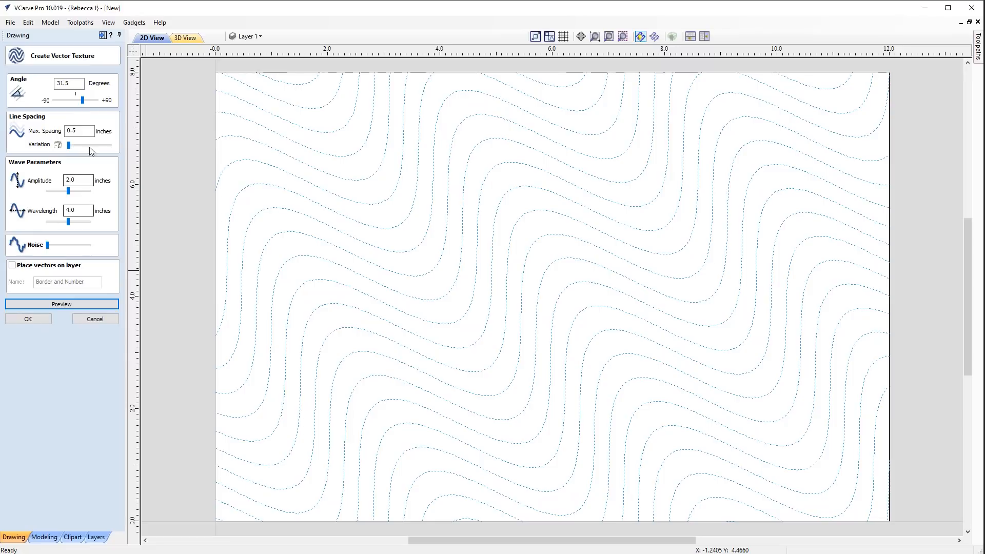
mouse_move(82, 100)
mouse_down()
mouse_move(64, 102)
mouse_move(85, 98)
mouse_move(76, 101)
mouse_up()
click(72, 305)
click(86, 304)
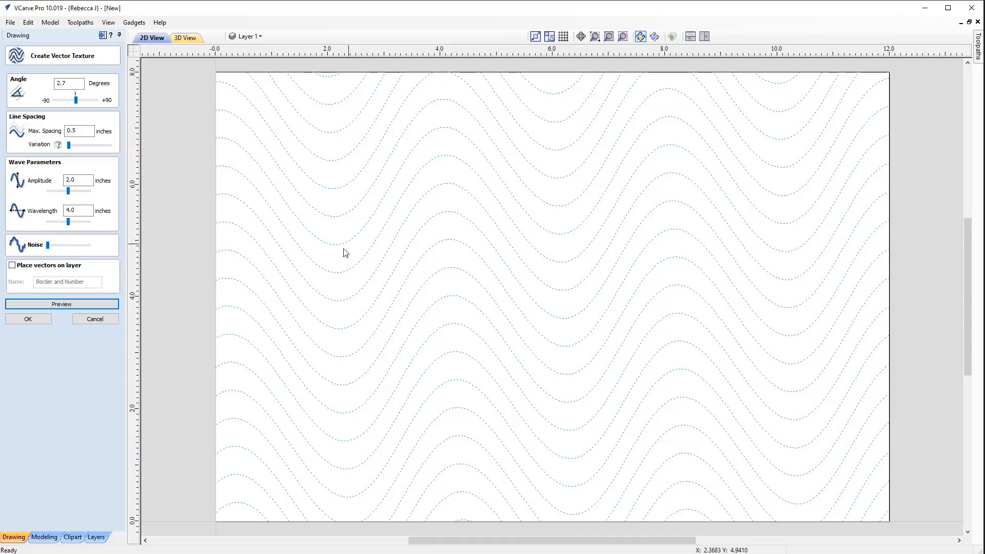
Set the texture's maximum line spacing to 1 inch and preview it without variation, then with variation at about half
drag(78, 130, 12, 120)
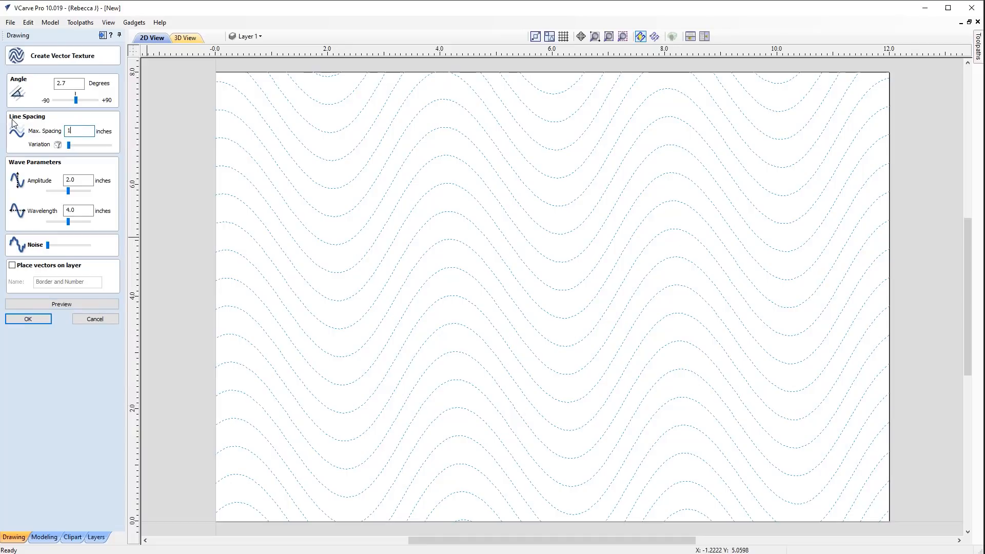
click(70, 306)
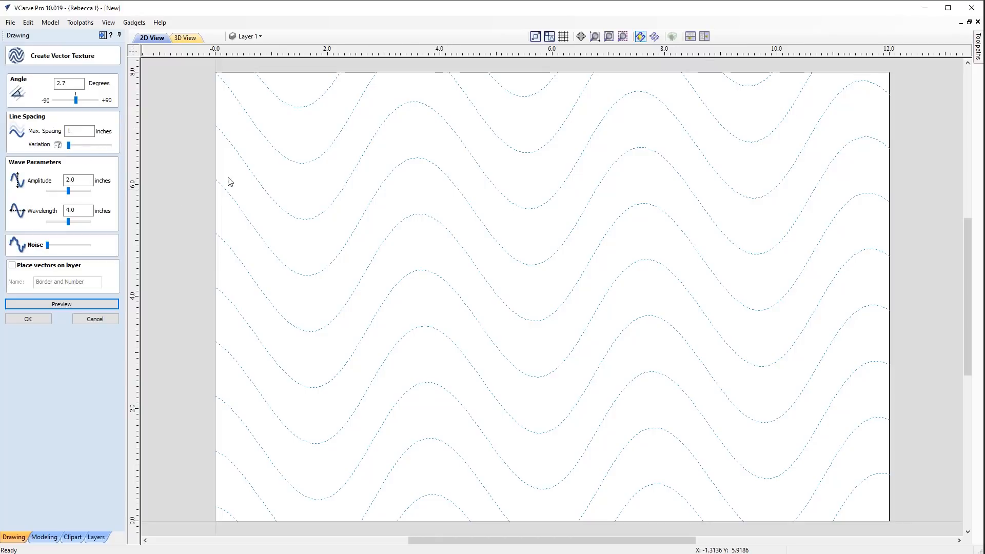
click(91, 145)
click(91, 145)
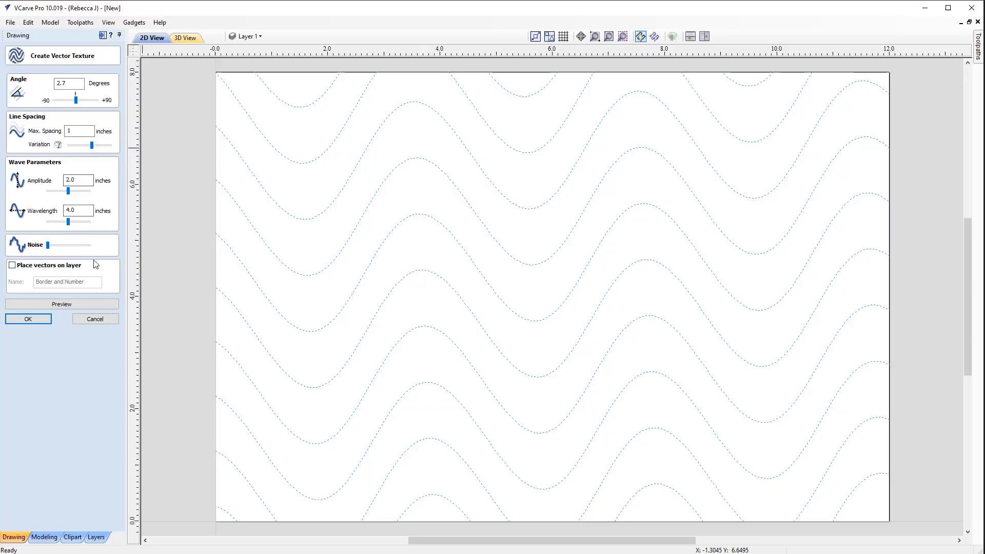
click(79, 302)
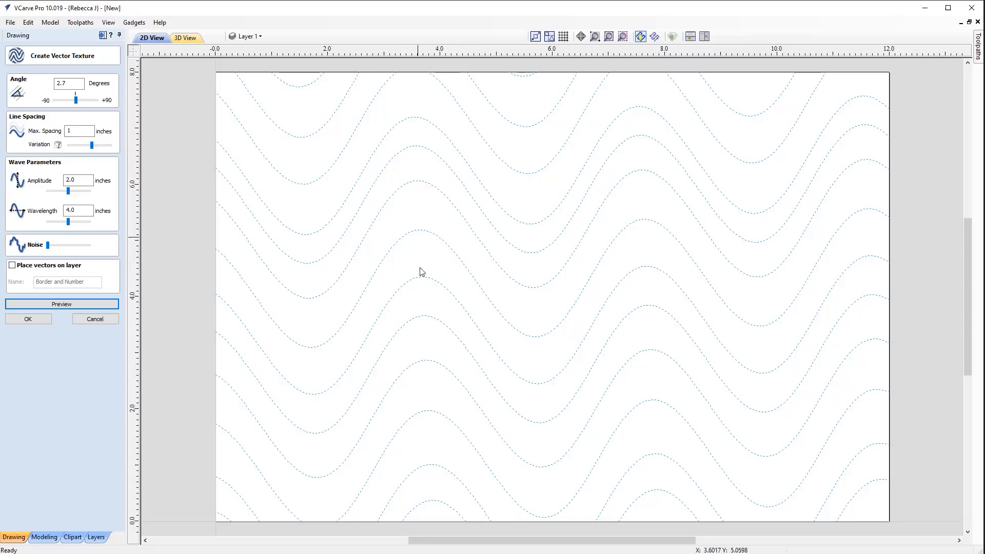
Preview the texture at maximum line spacing variation, then reduce the variation to a low level and refresh the preview
click(107, 147)
click(97, 304)
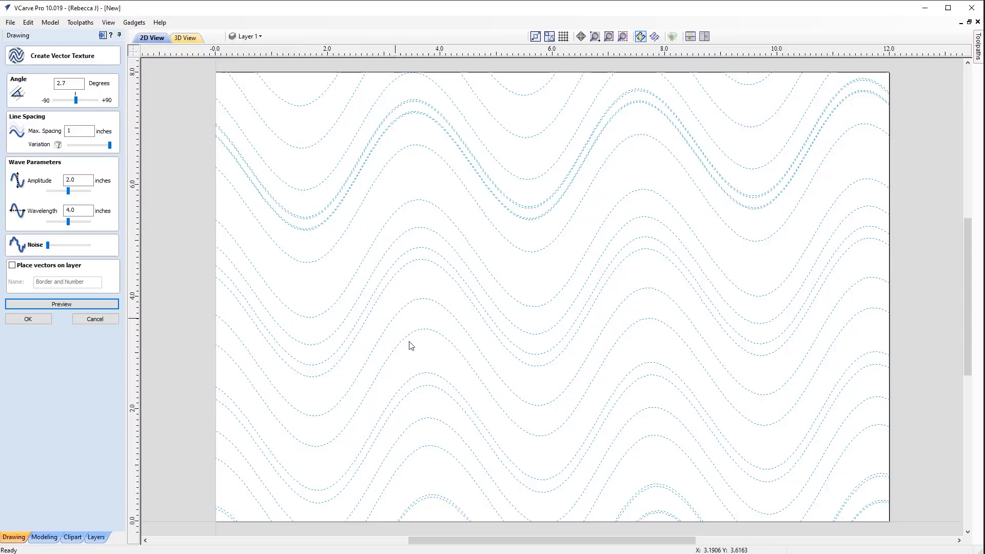
drag(110, 145, 76, 146)
click(88, 305)
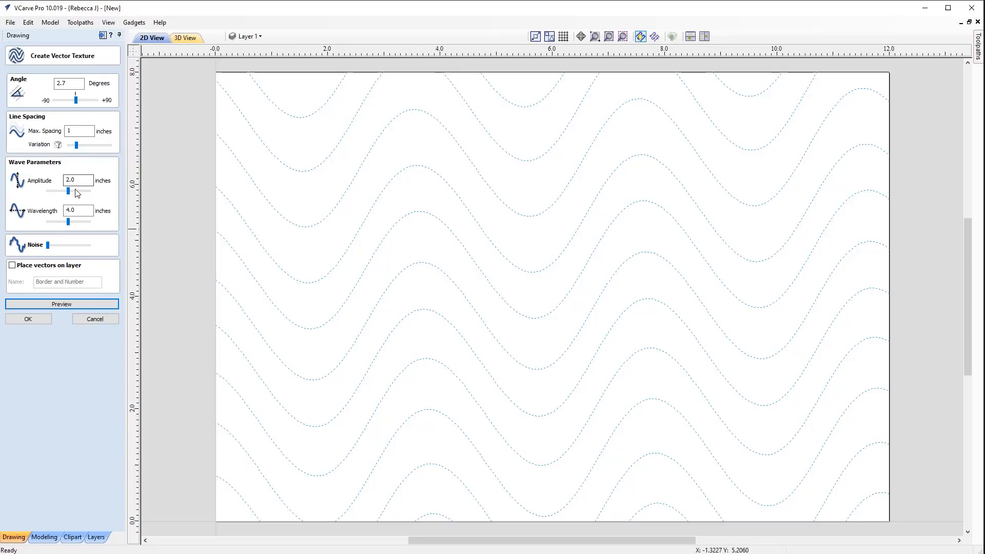
Preview the texture with the wave amplitude at 4.0 inches, then at 0.68 inches
drag(72, 193, 90, 192)
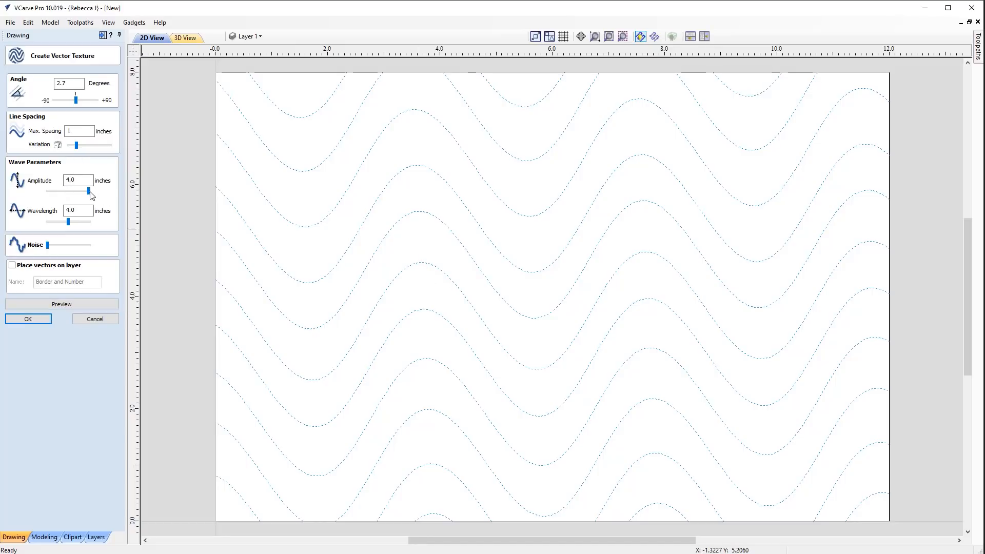
click(82, 306)
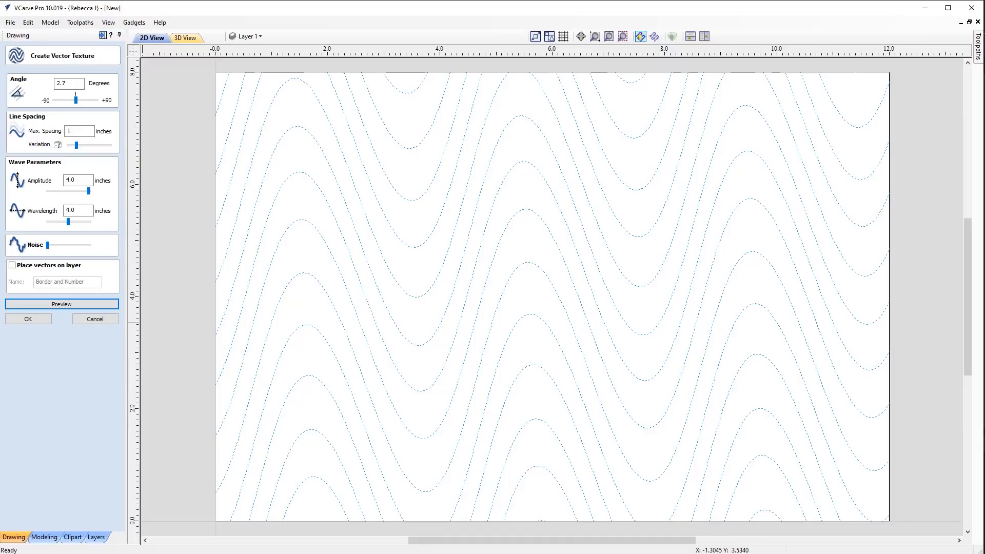
drag(89, 191, 56, 203)
click(56, 304)
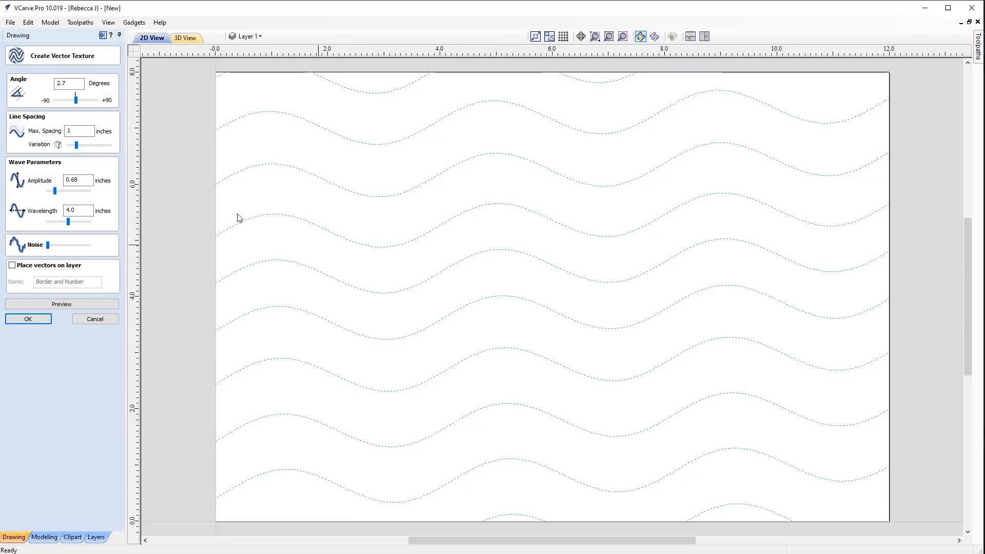
Preview the texture with zero wave amplitude for straight lines, then at a small amplitude and at 3.48 inches
drag(55, 191, 48, 191)
click(94, 303)
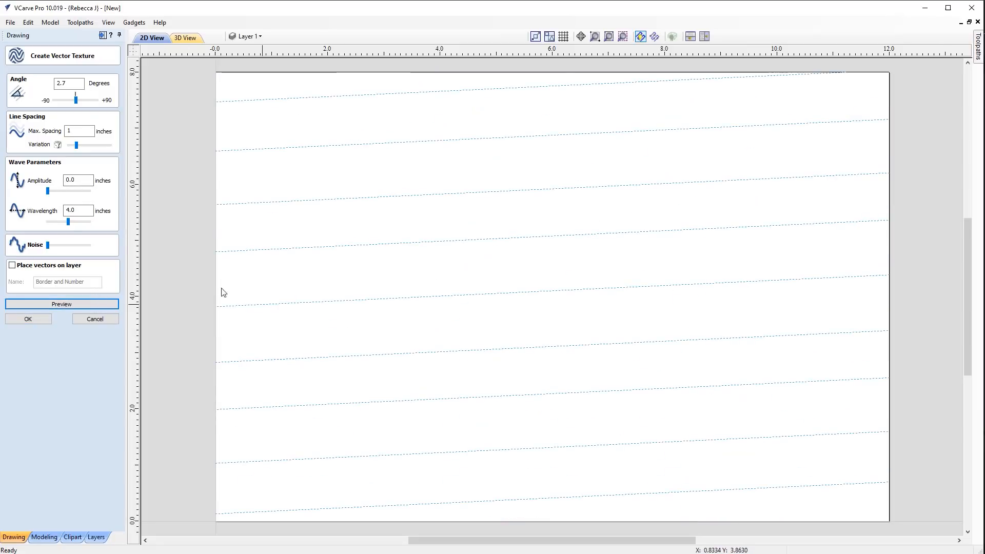
click(56, 191)
click(92, 304)
drag(53, 191, 84, 190)
click(89, 303)
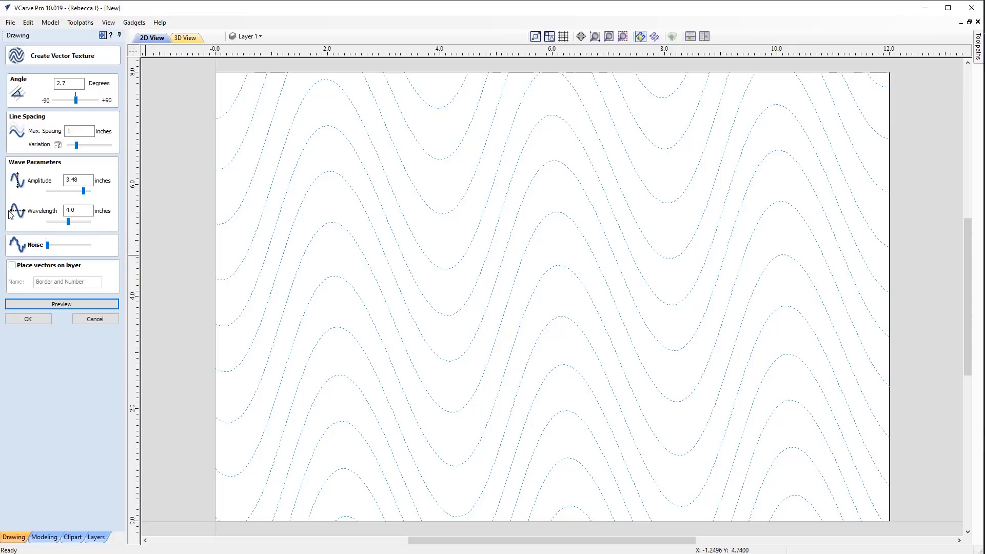
Preview the texture with a long wavelength of 8.0 inches, then a short one of 1.2 inches
click(70, 209)
drag(69, 222, 90, 223)
click(81, 304)
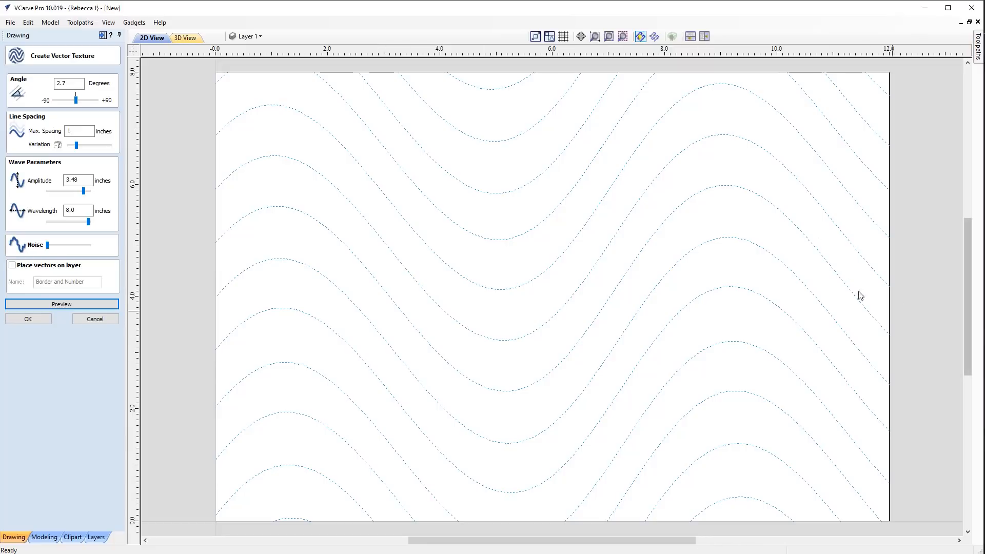
drag(88, 221, 53, 227)
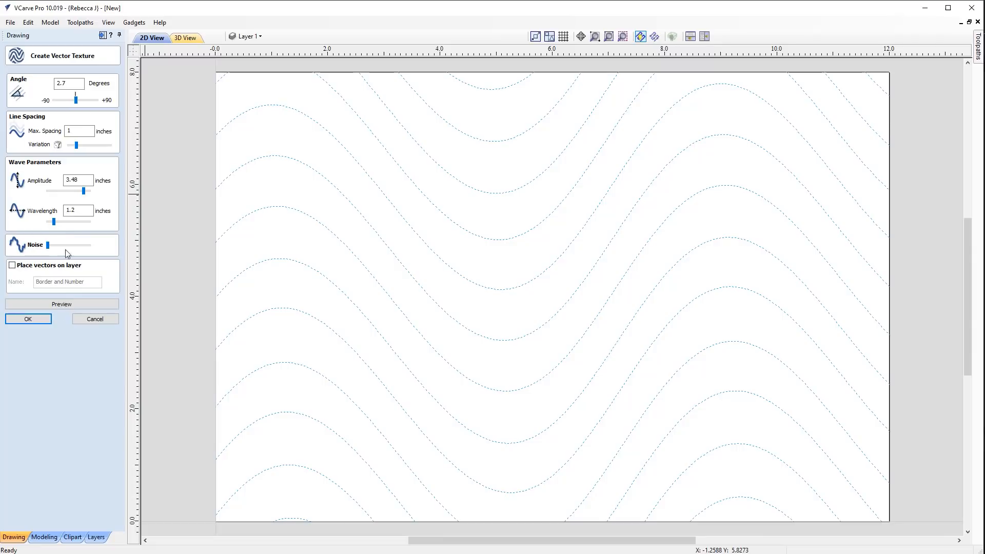
click(101, 304)
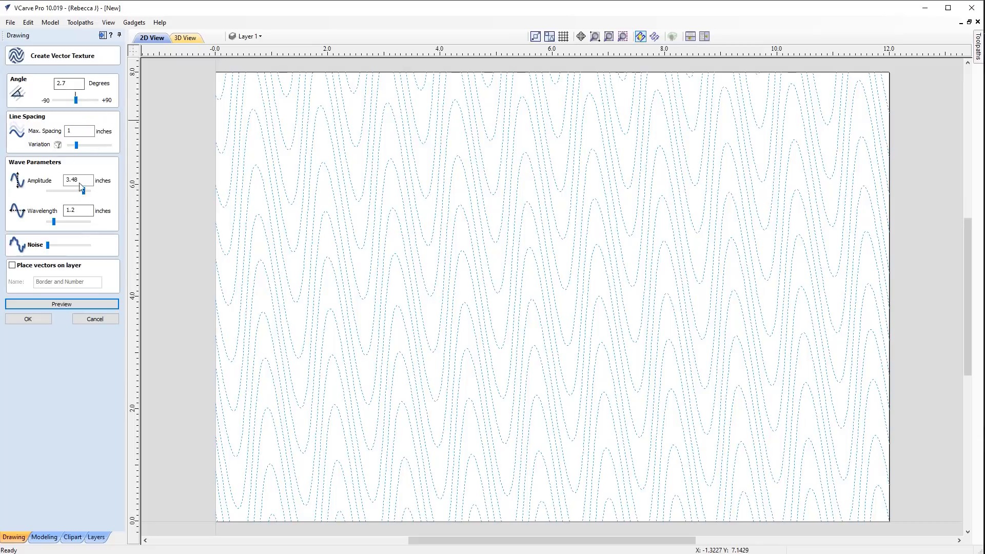
Set the wave amplitude to 2.4 inches and the wavelength to 4.16 inches, and refresh the texture preview
drag(75, 195, 62, 214)
click(70, 223)
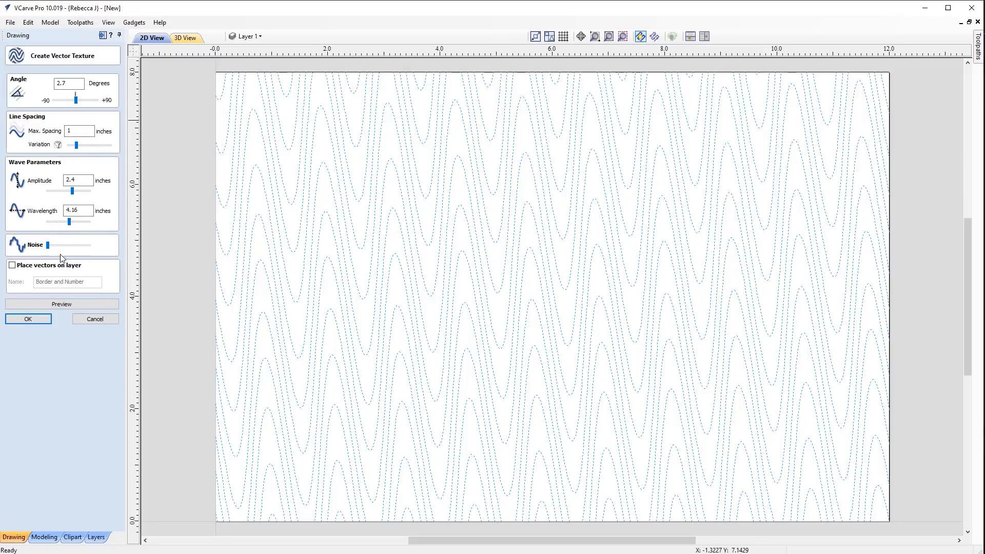
click(65, 304)
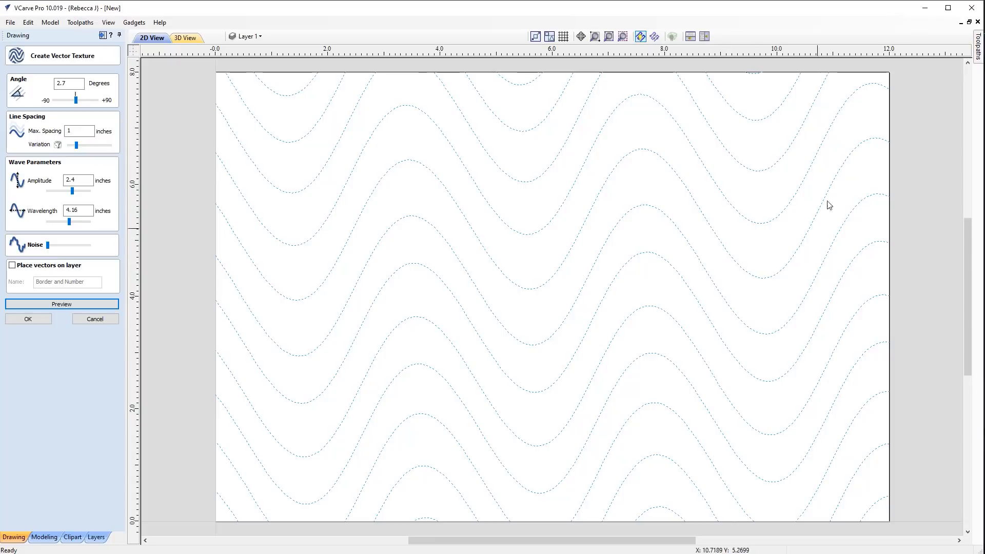
Preview the texture with noise raised above mid-range, then at progressively lower levels down to no noise
drag(47, 246, 73, 250)
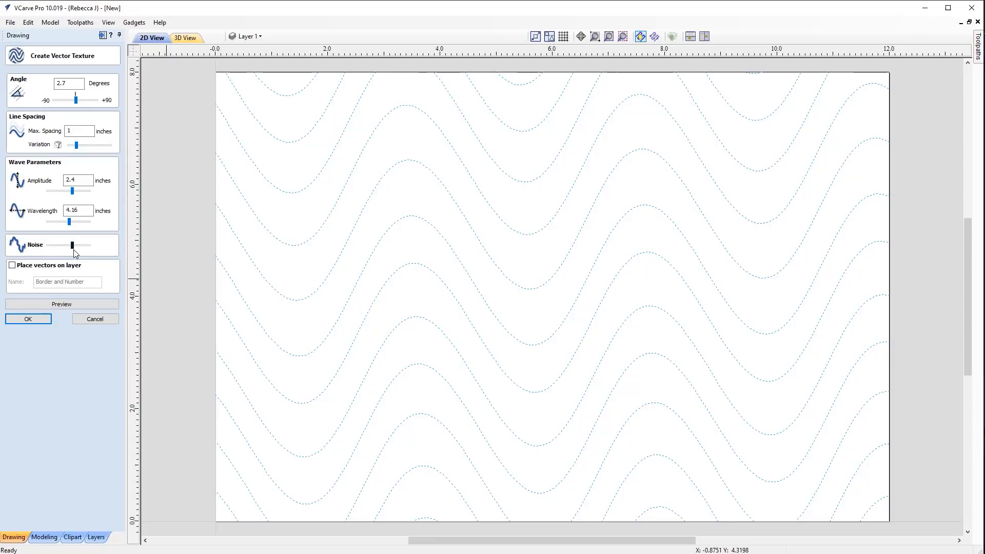
click(82, 306)
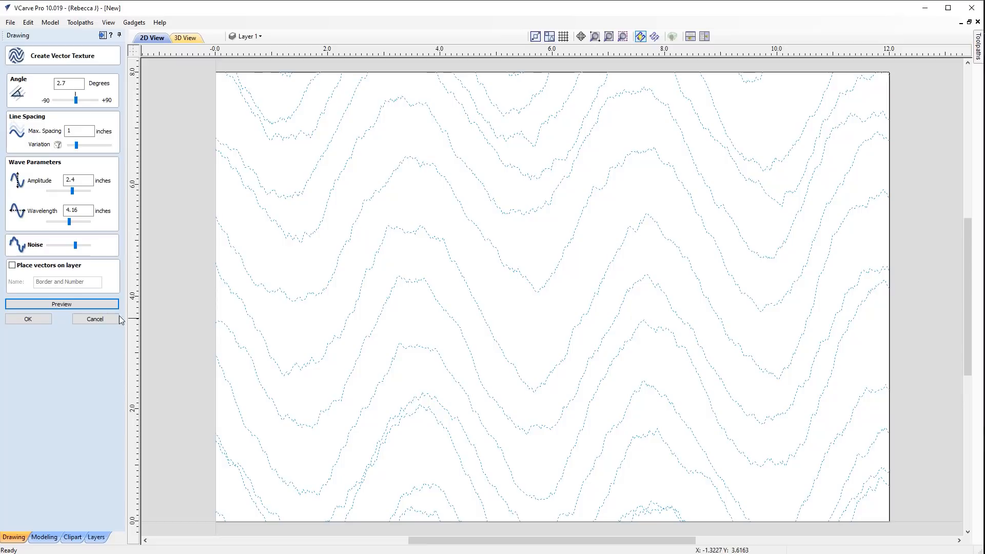
drag(73, 245, 61, 246)
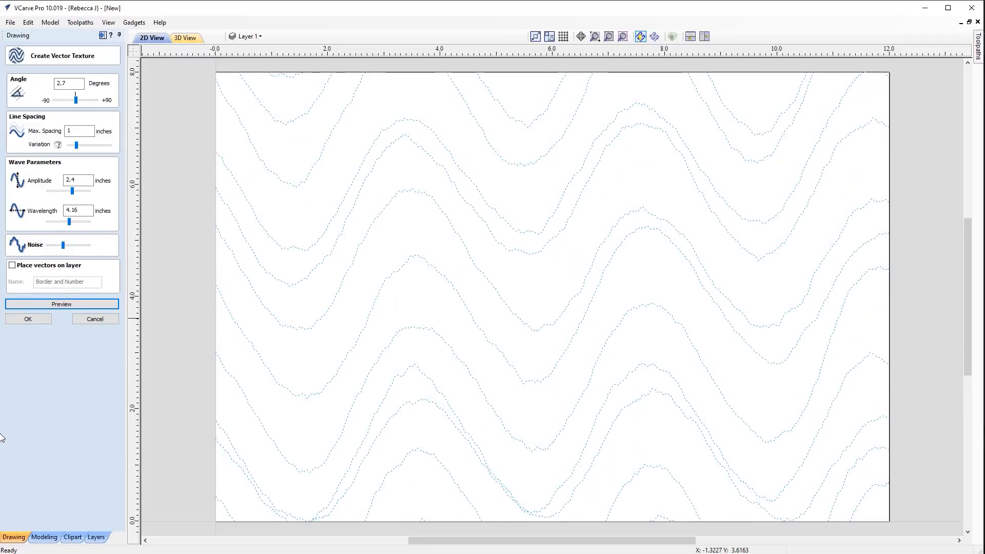
drag(61, 247, 56, 246)
click(88, 304)
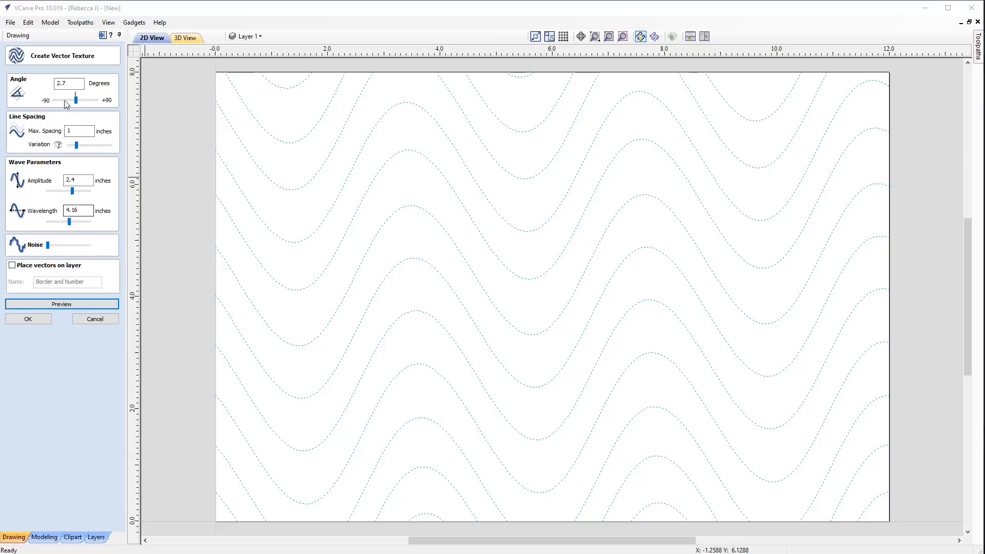
click(71, 307)
Open the tool's online help page for Vector Texture and read its wavelength and amplitude sections
click(111, 35)
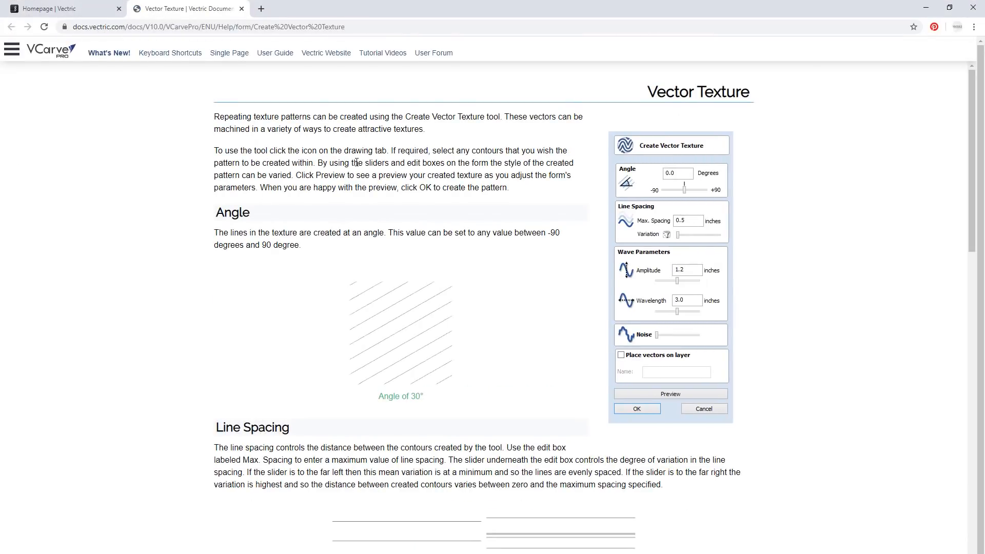
scroll(477, 255, down, 13)
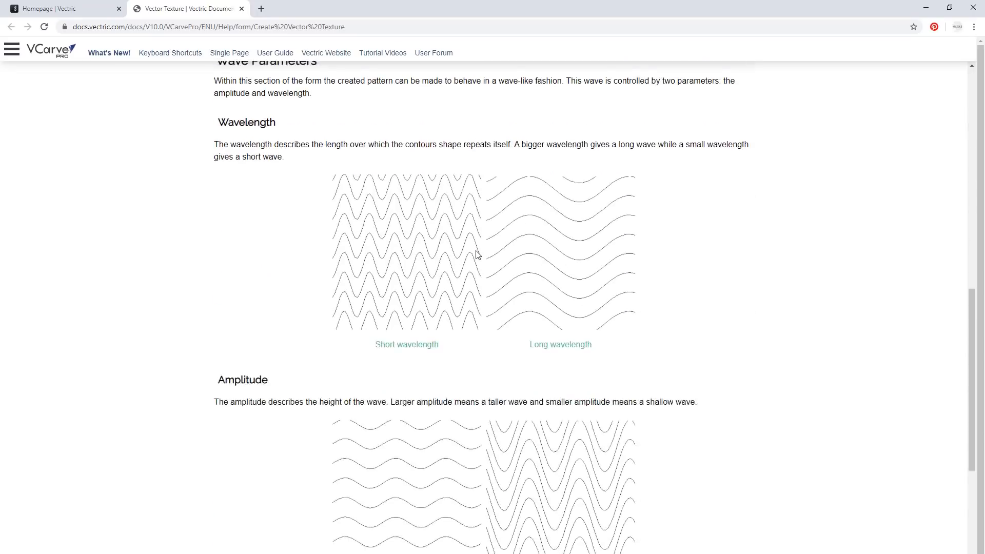
Review the line spacing and angle sections of the Vector Texture help page
scroll(477, 255, down, 6)
scroll(480, 303, up, 13)
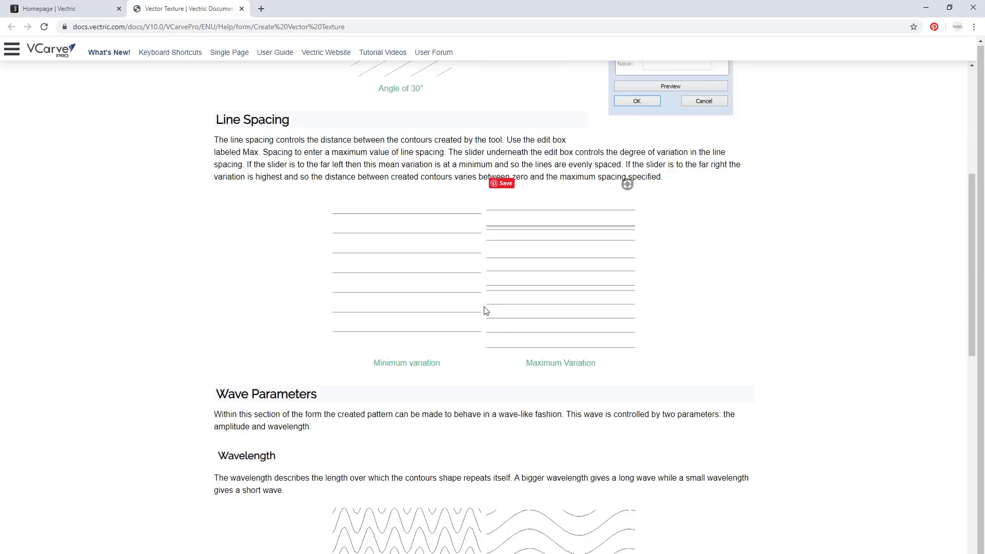
scroll(485, 310, up, 6)
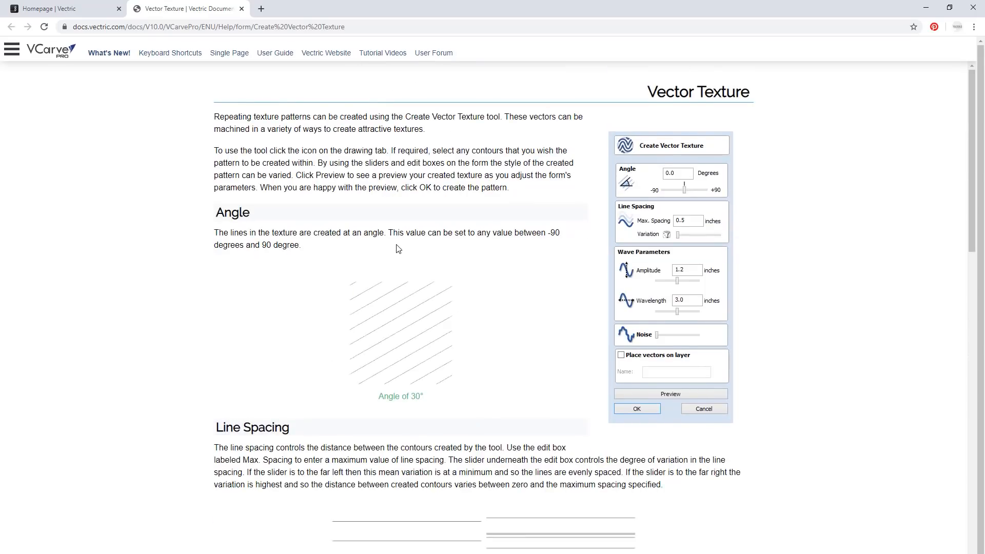
On the Vectric website, find the Aspire training videos, show the Vector Drawing category and open the Vector Textures tutorial
click(52, 9)
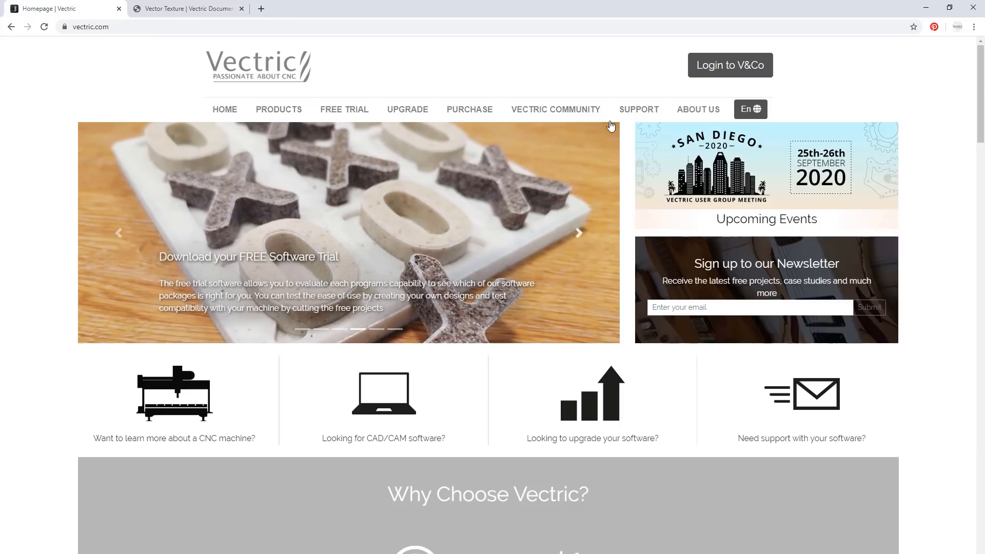
click(561, 113)
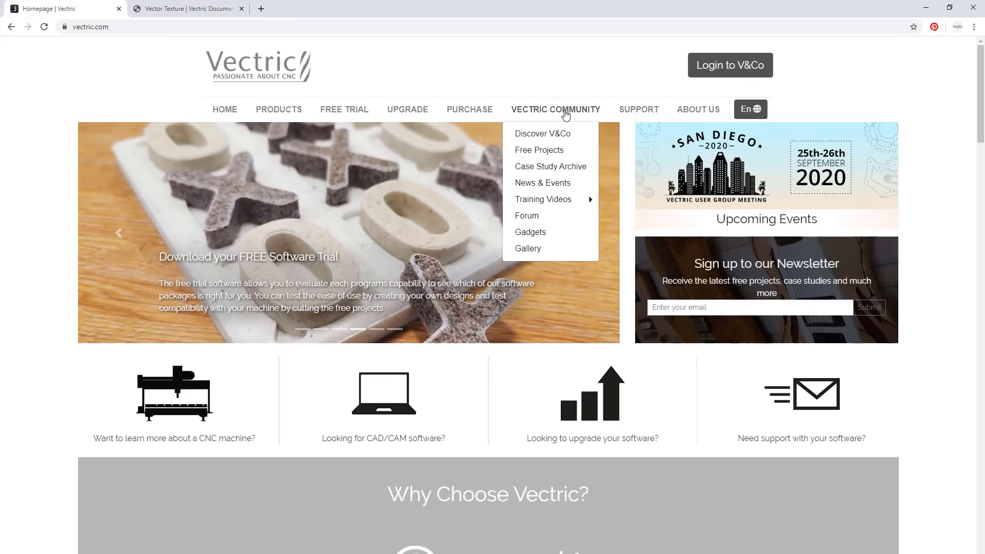
mouse_move(567, 206)
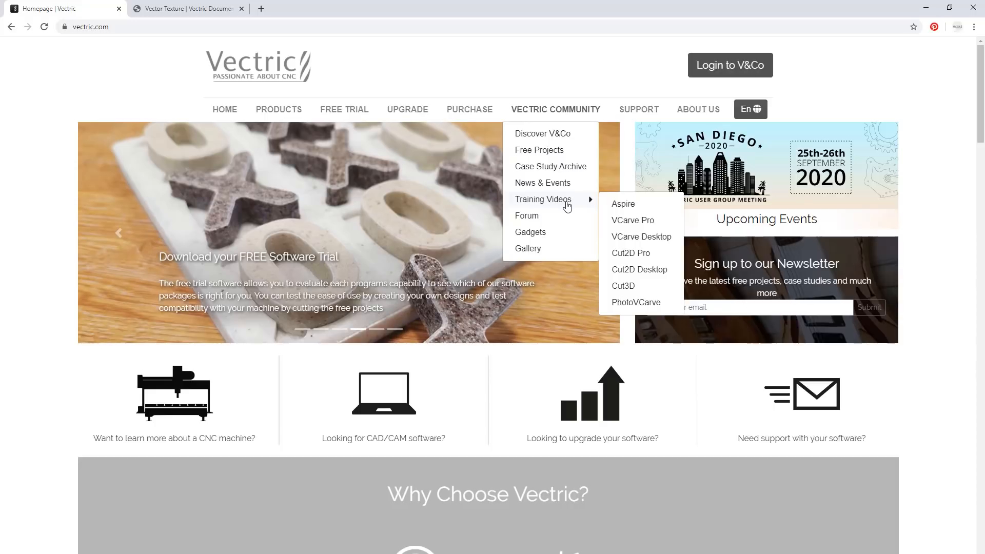
click(630, 207)
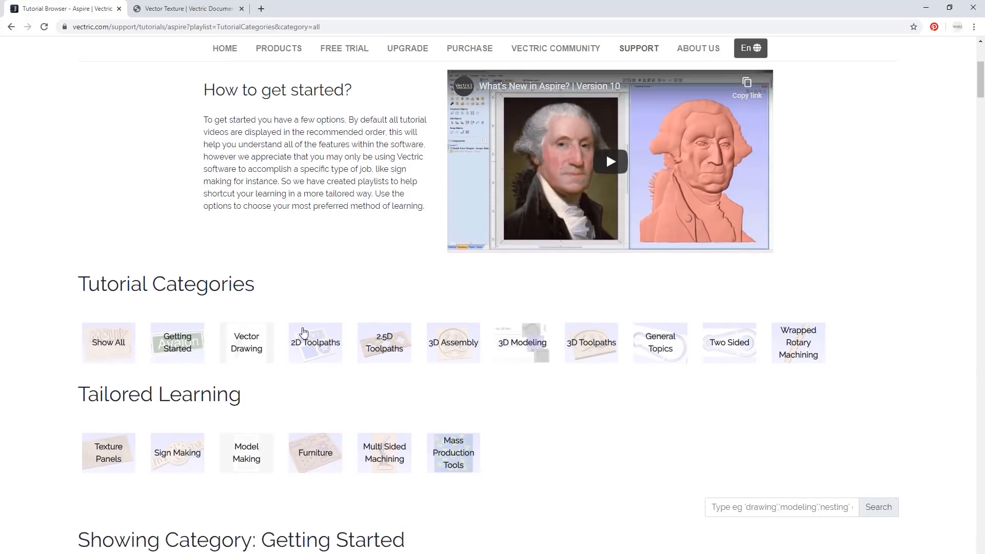
click(255, 345)
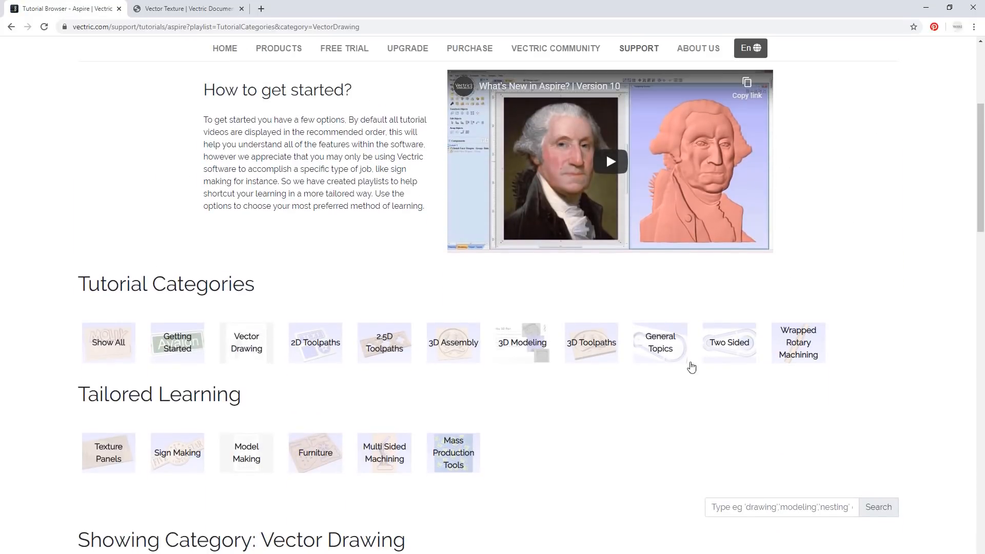
scroll(881, 349, down, 5)
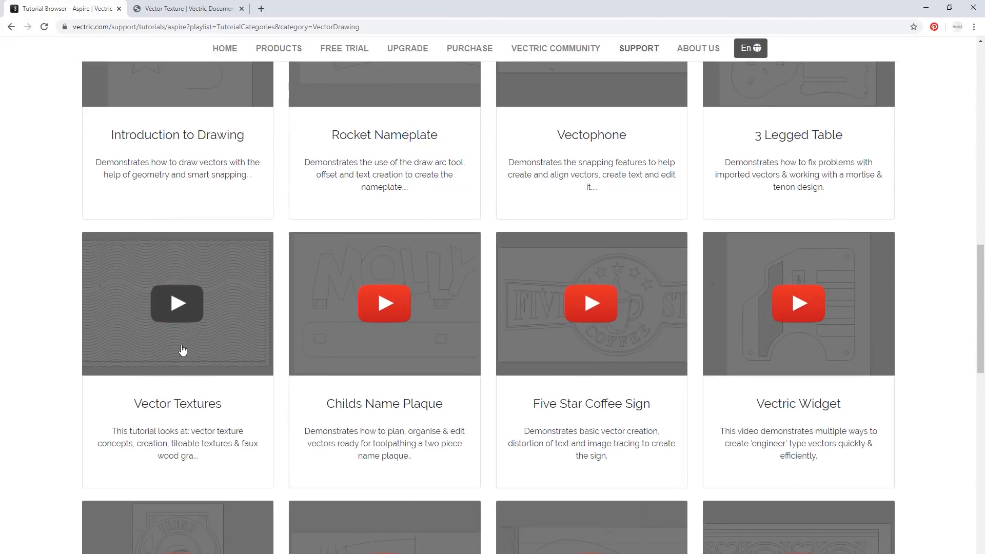
click(176, 305)
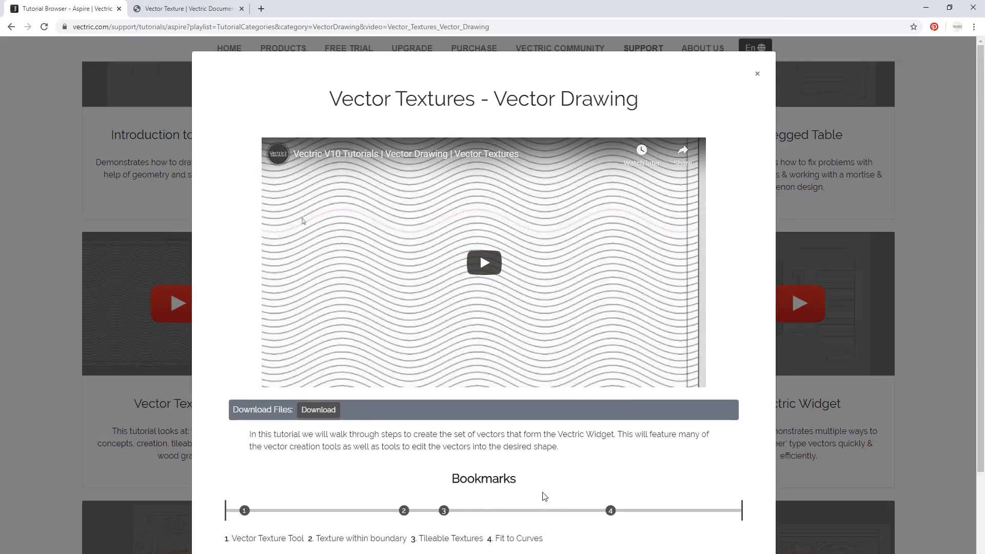
Play the Vector Textures tutorial video and skim through it by skipping ahead to several points
click(453, 348)
click(336, 368)
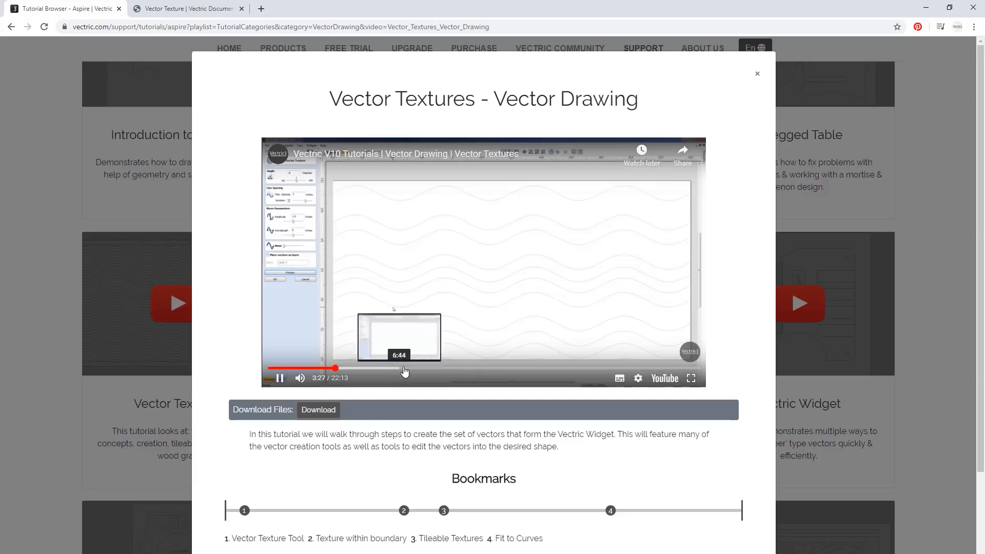
click(405, 369)
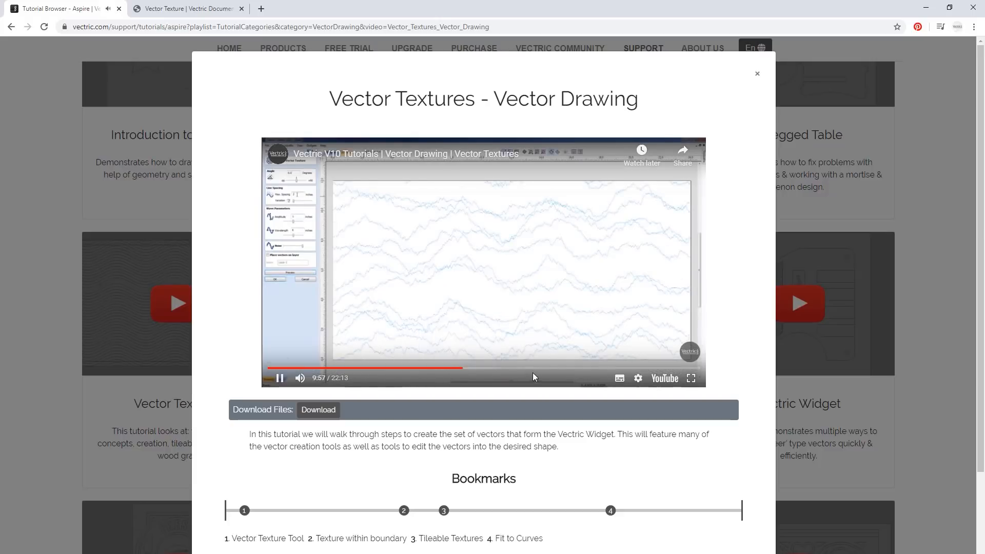
click(539, 368)
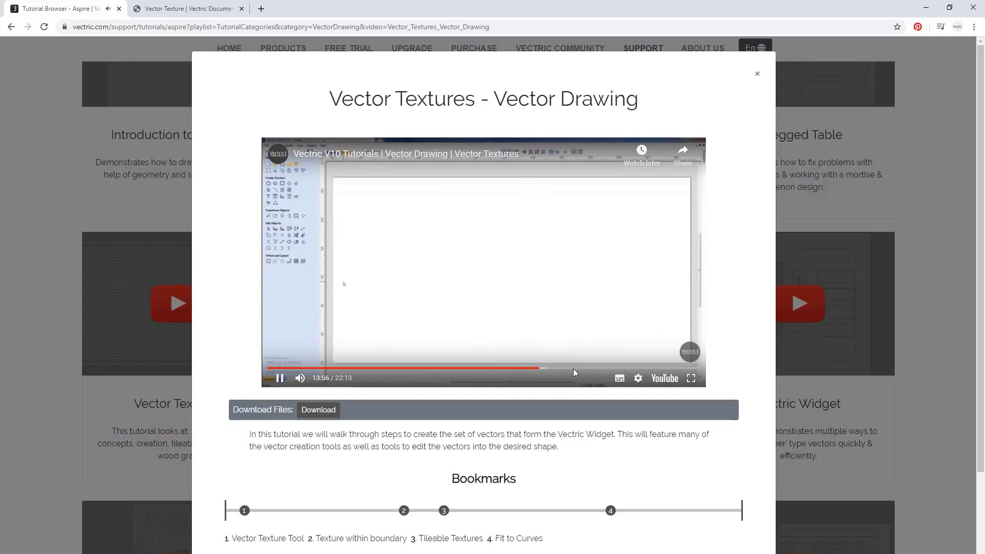
click(630, 368)
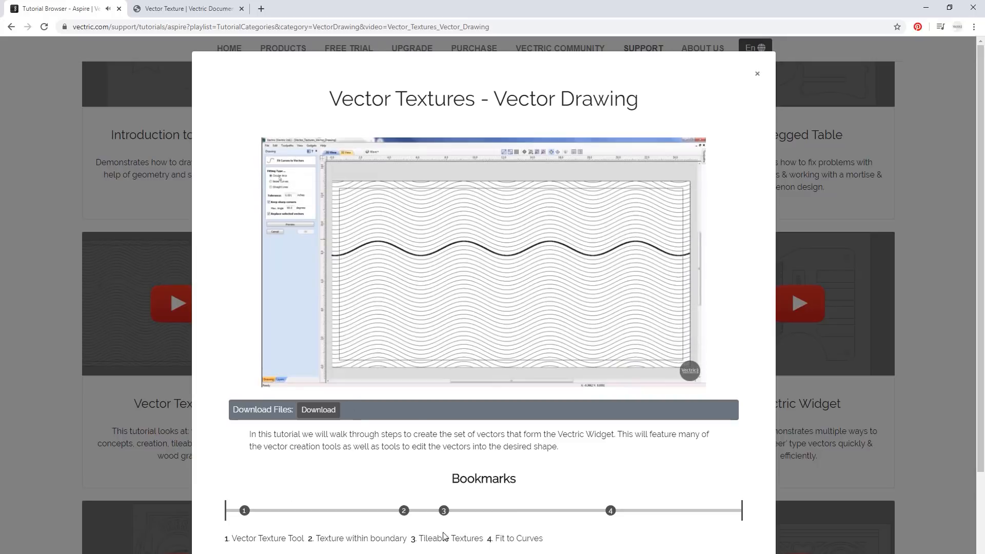
Close the tutorial, switch back to VCarve Pro and cancel the previewed vector texture
click(758, 76)
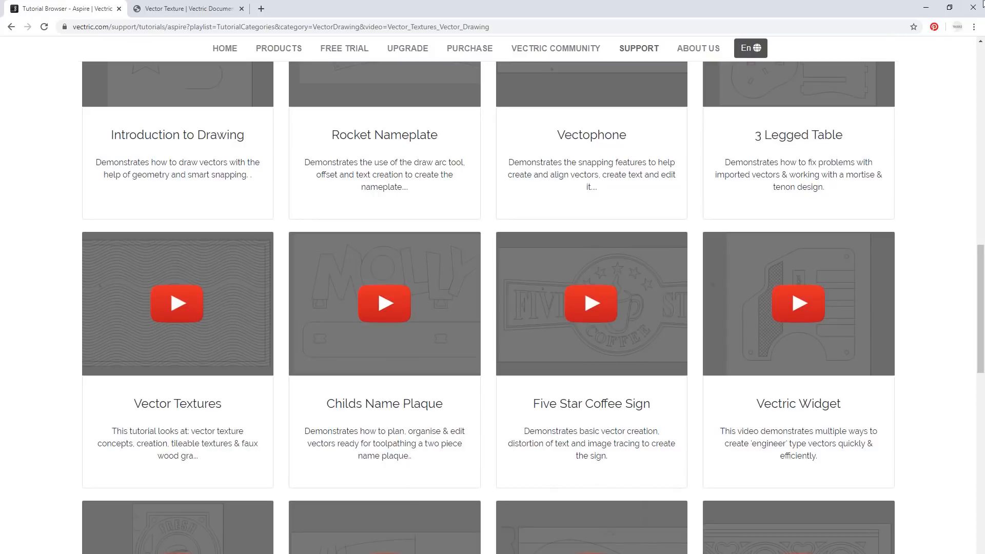
click(926, 7)
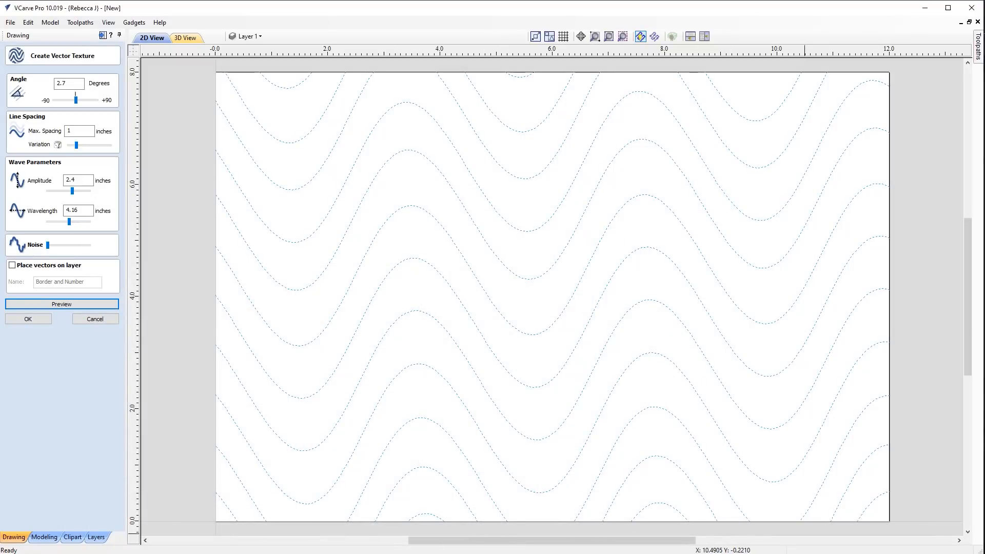
click(95, 319)
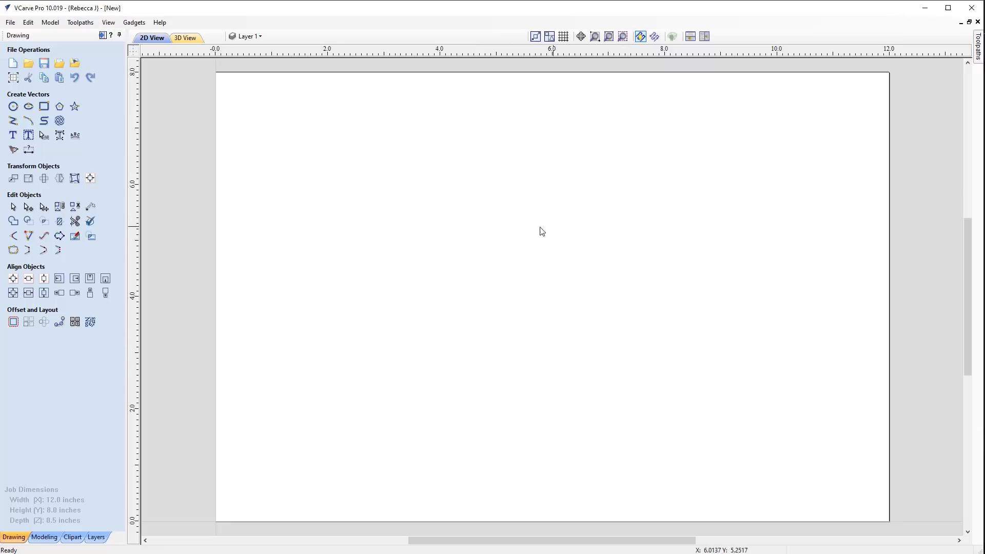
Draw an ellipse 7.6 inches wide and 4.6 inches high, centred on the job at X 6.0, Y 4.0
click(29, 106)
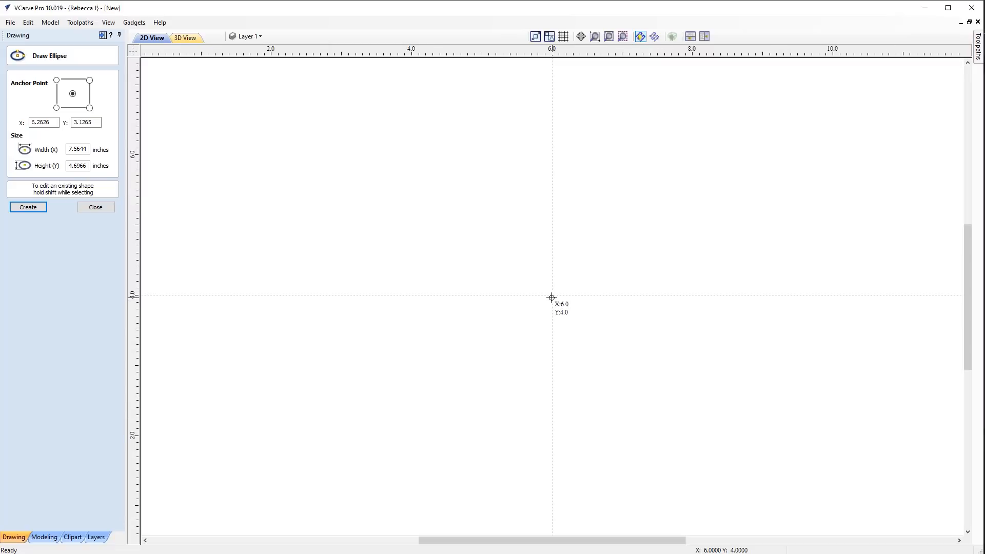
scroll(553, 301, down, 1)
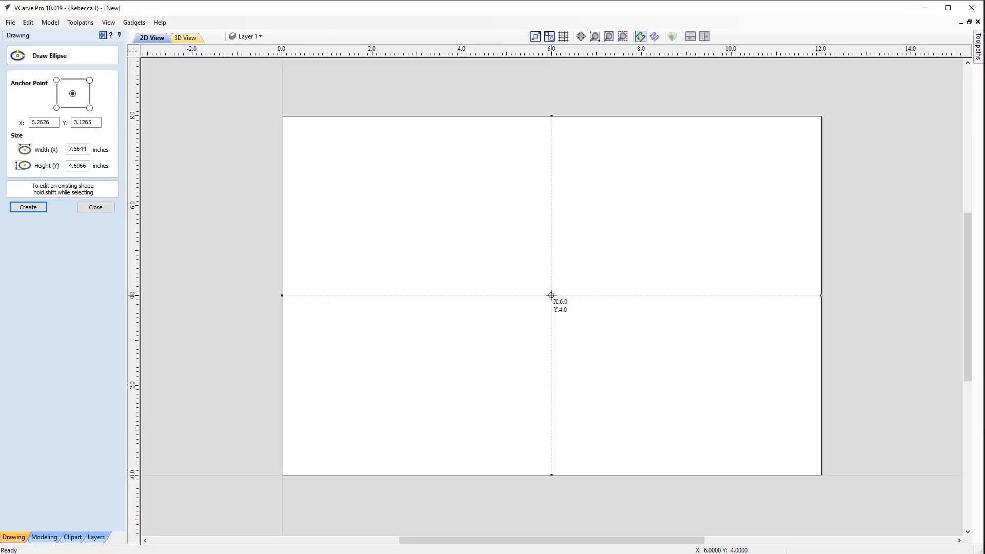
drag(551, 296, 728, 324)
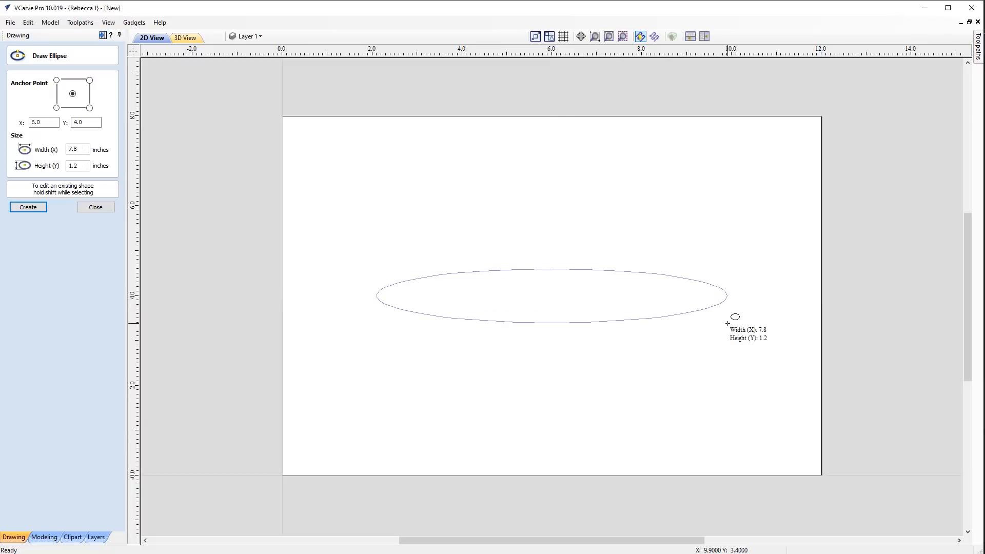
drag(728, 324, 722, 399)
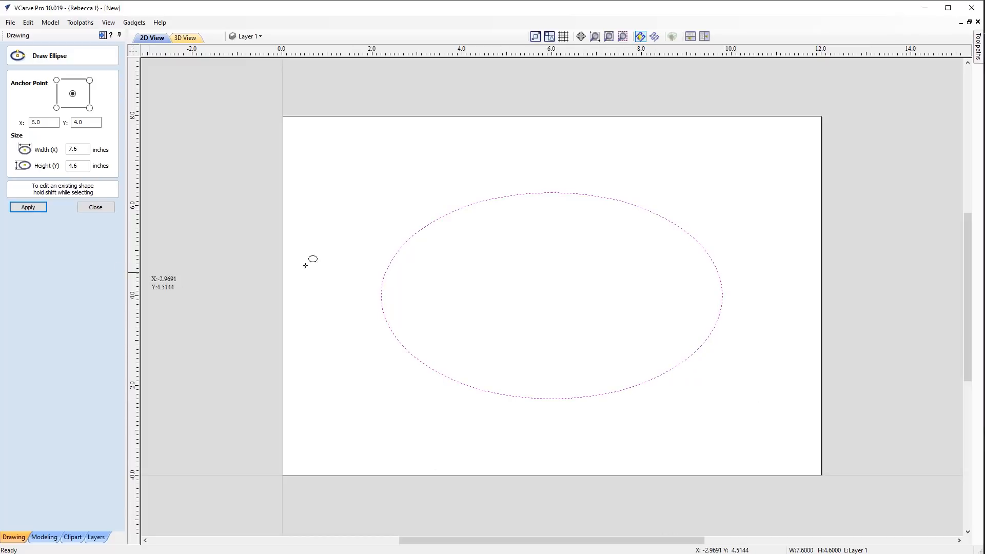
click(96, 208)
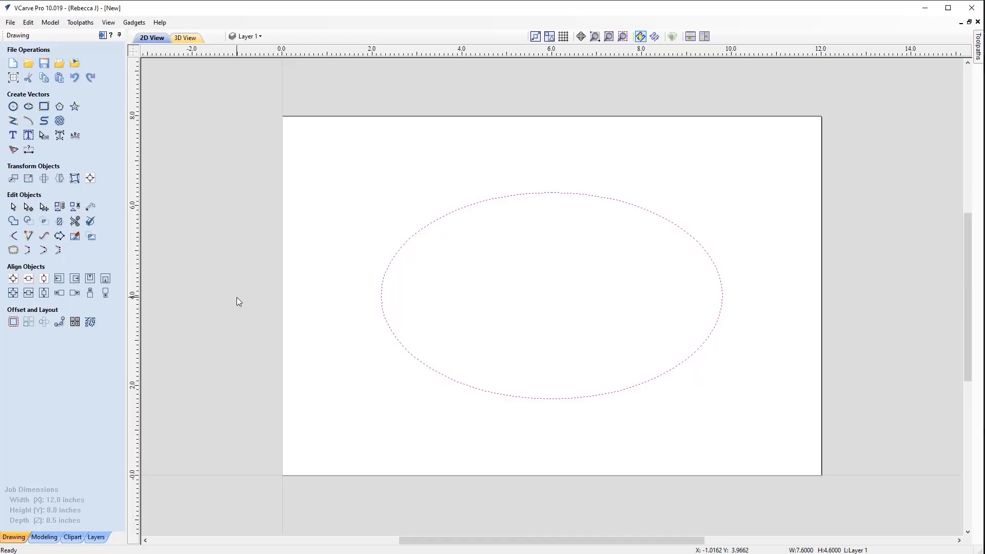
Offset the ellipse outwards by 0.25 inches, keeping the original and selecting the new vector
click(13, 323)
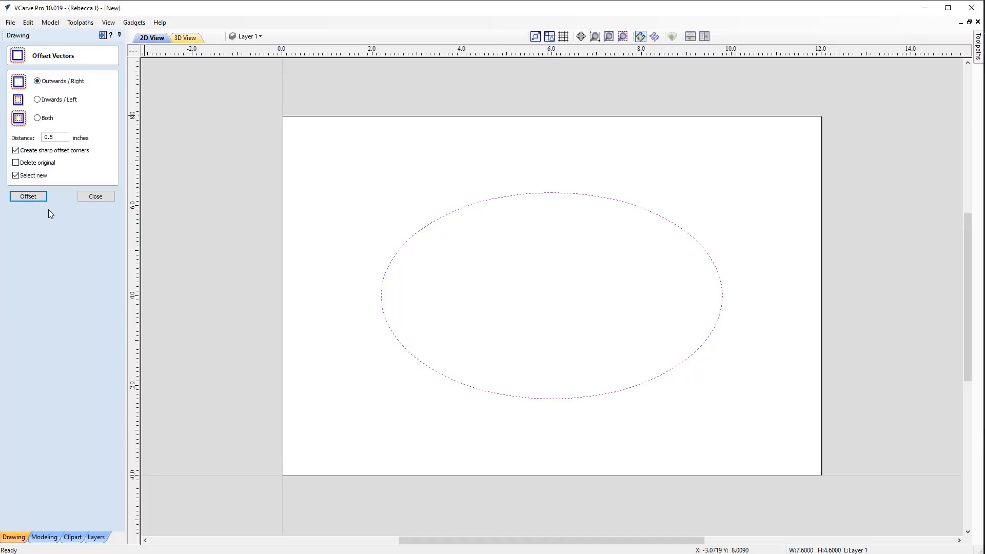
drag(50, 138, 63, 137)
click(28, 198)
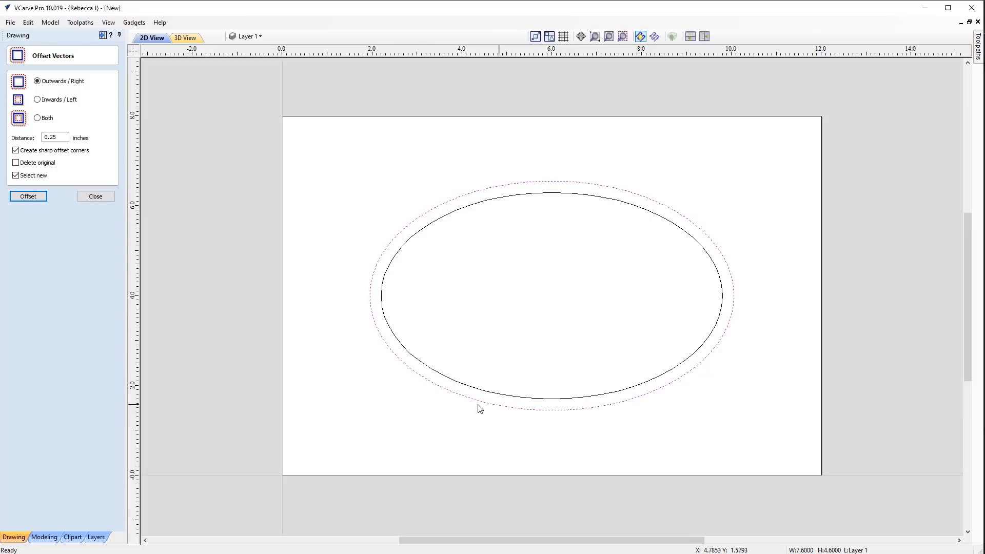
Offset the newly created ellipse outwards by 0.5 inches and leave the offset tool
drag(51, 135, 60, 135)
click(28, 196)
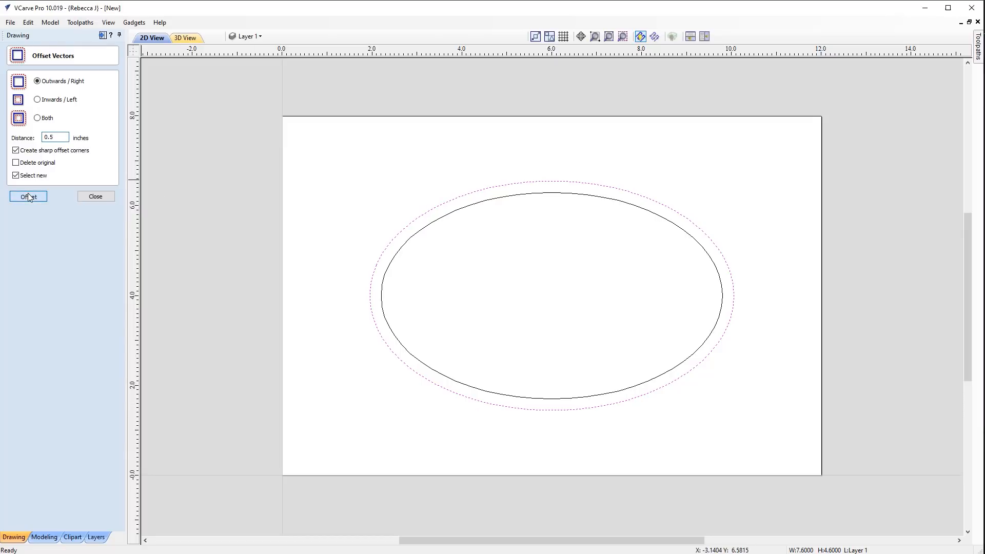
click(96, 197)
click(338, 361)
click(349, 297)
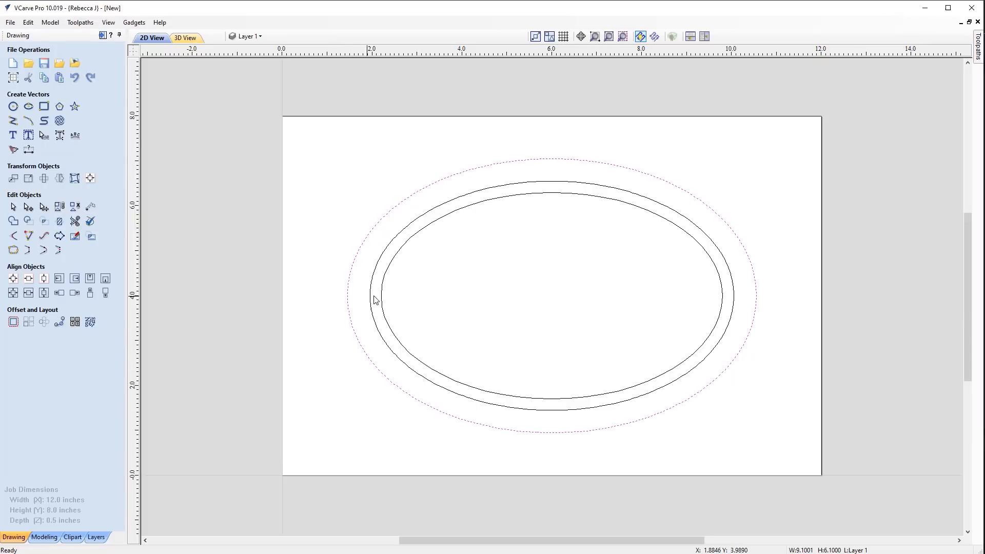
click(371, 297)
click(382, 299)
click(396, 306)
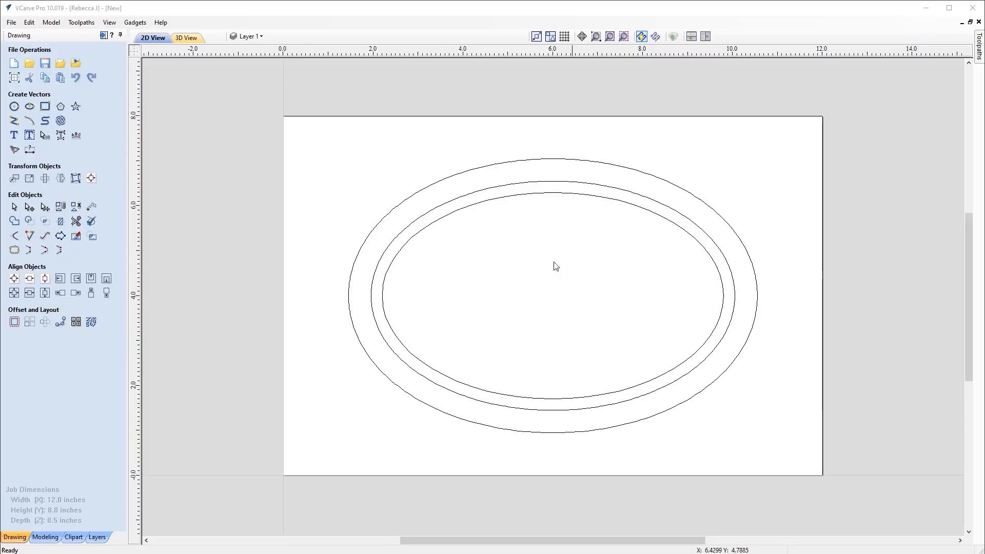
Start a vector texture inside the innermost ellipse with angle 0, maximum line spacing 0.25 inches and spacing variation at its minimum
click(573, 194)
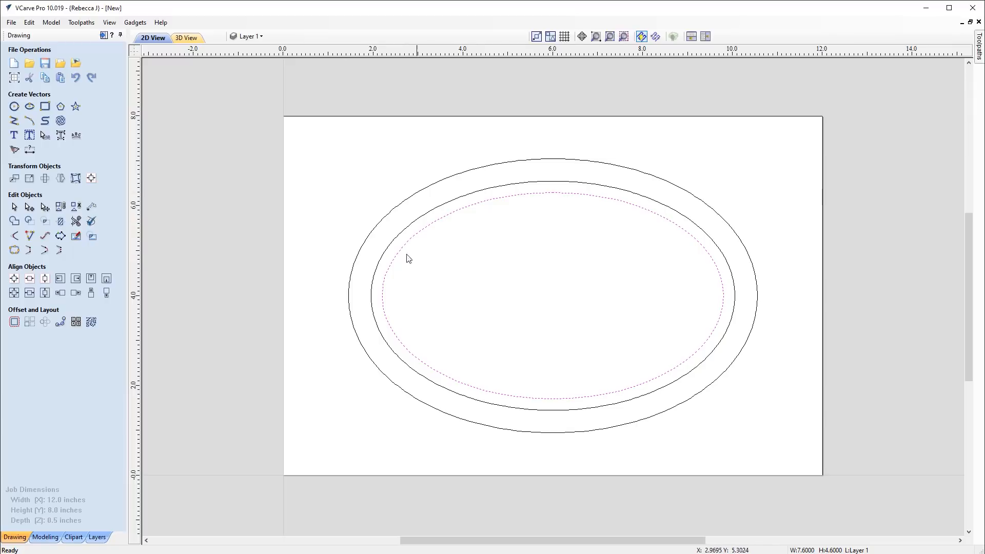
click(60, 136)
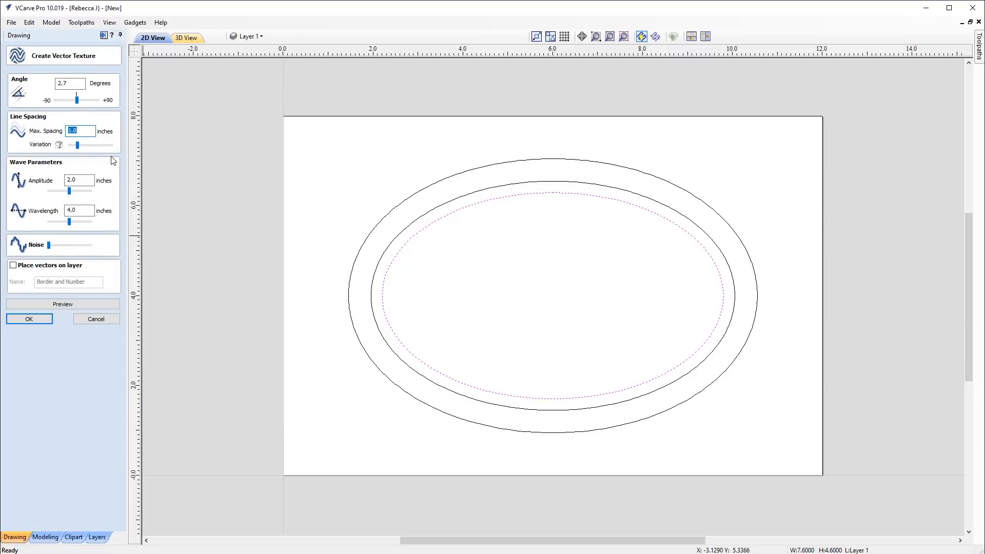
key(shift+Tab)
double_click(74, 131)
drag(77, 145, 70, 152)
Set the texture's wave amplitude to 1 inch and wavelength to 6 inches, and preview it
click(78, 180)
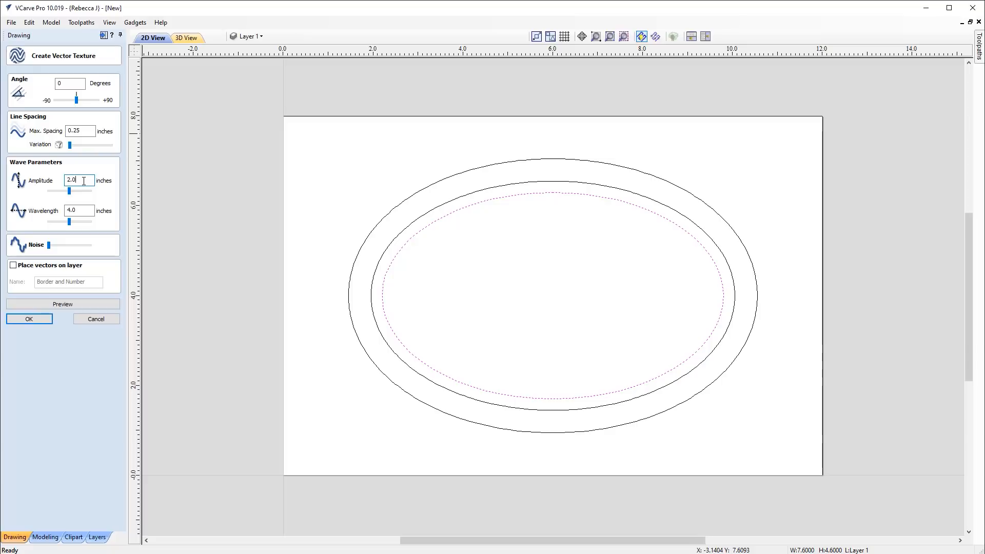
text(1)
key(Tab)
click(75, 304)
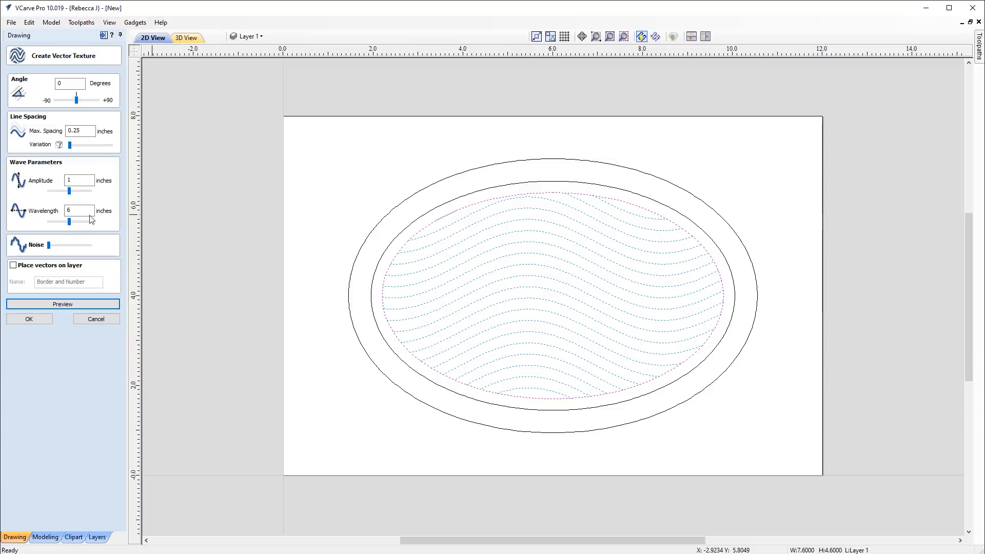
Place the texture vectors on a layer named Texture, create the pattern and clear the selection
click(13, 266)
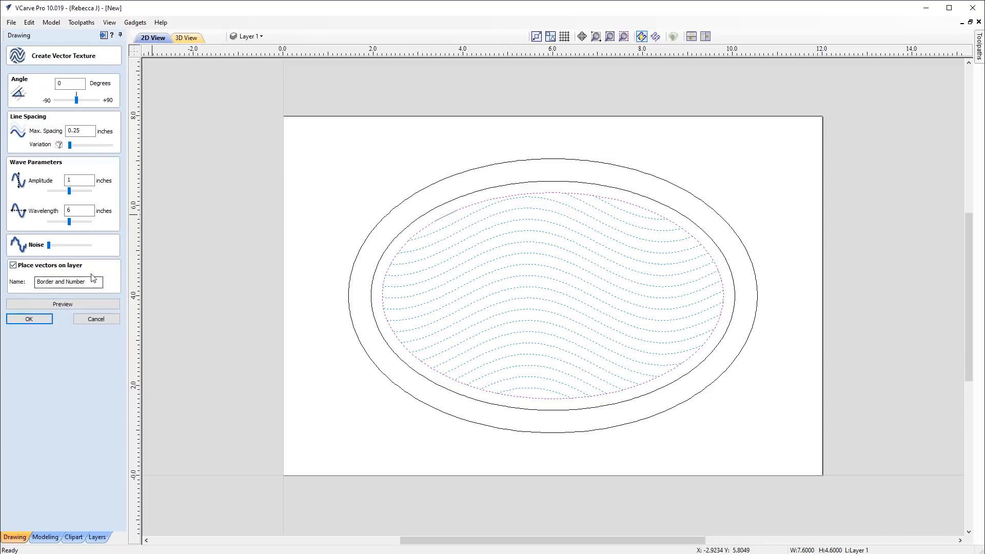
drag(75, 283, 3, 282)
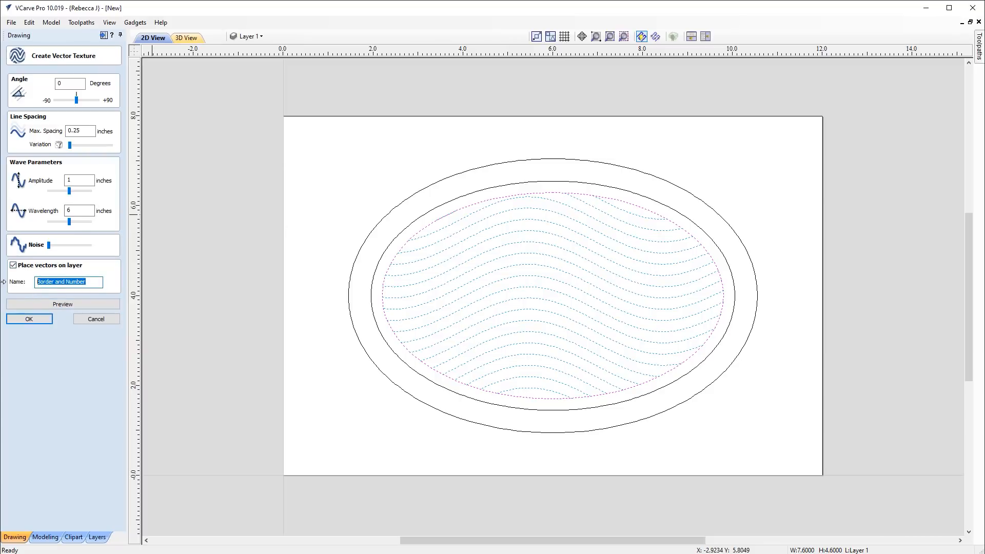
text(Texture)
click(72, 304)
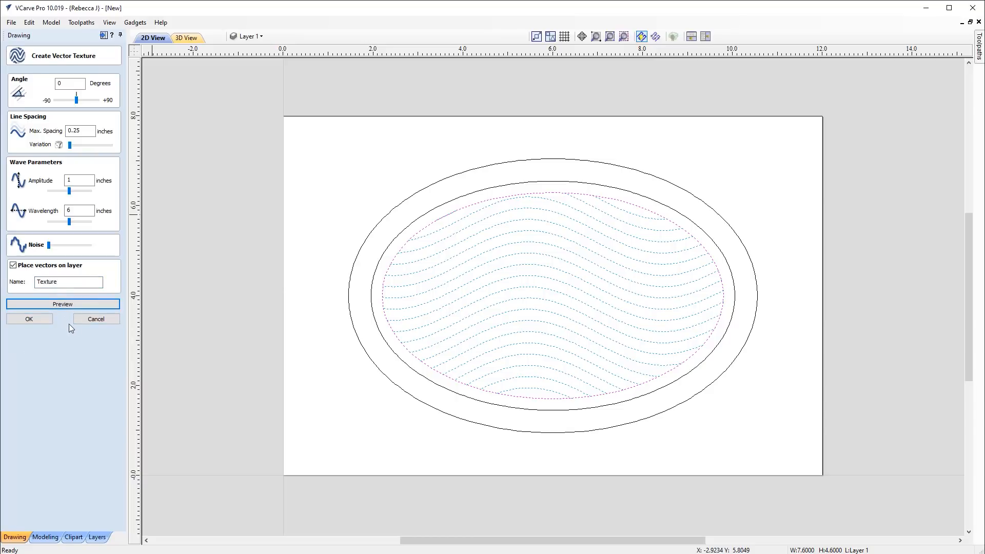
click(40, 319)
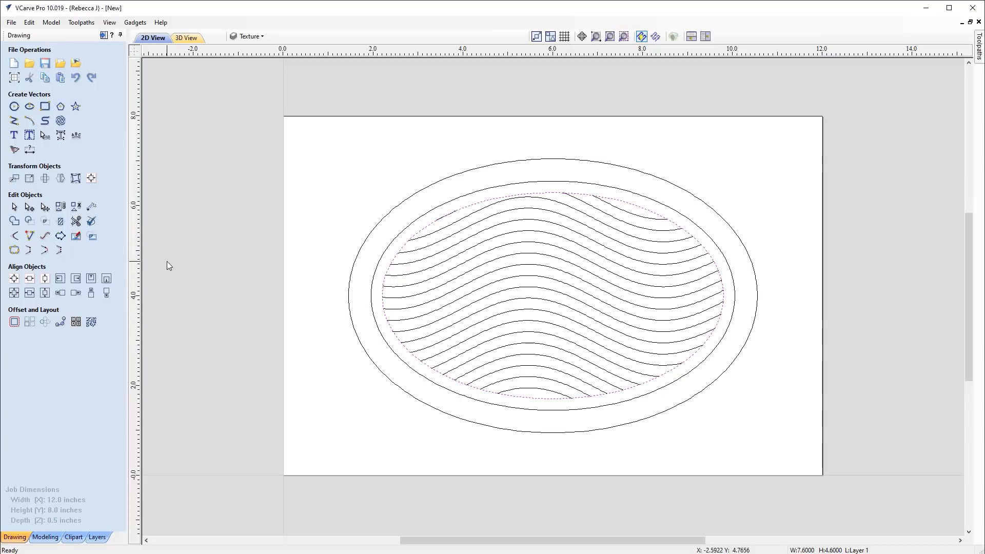
click(301, 241)
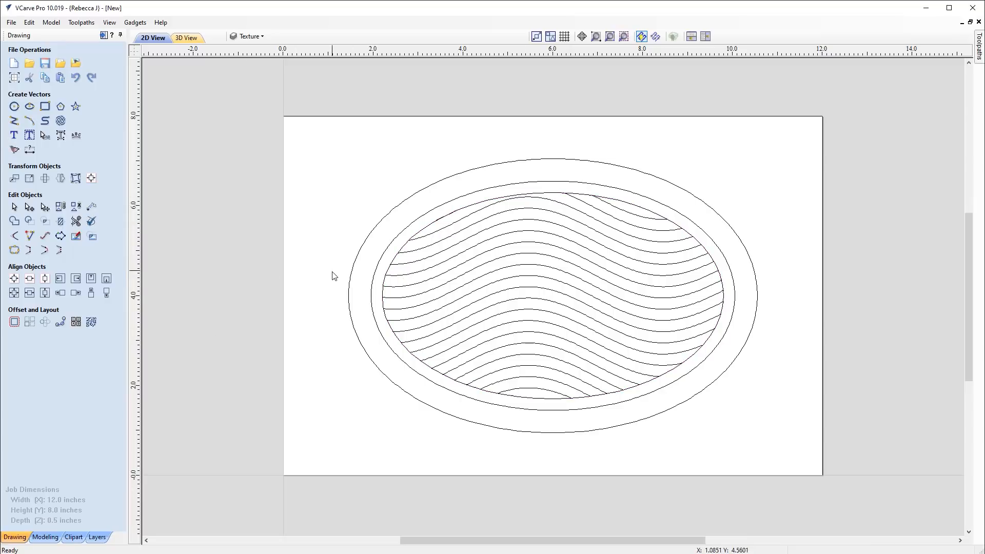
Hide the Texture layer and make Layer 1 the active layer
click(264, 36)
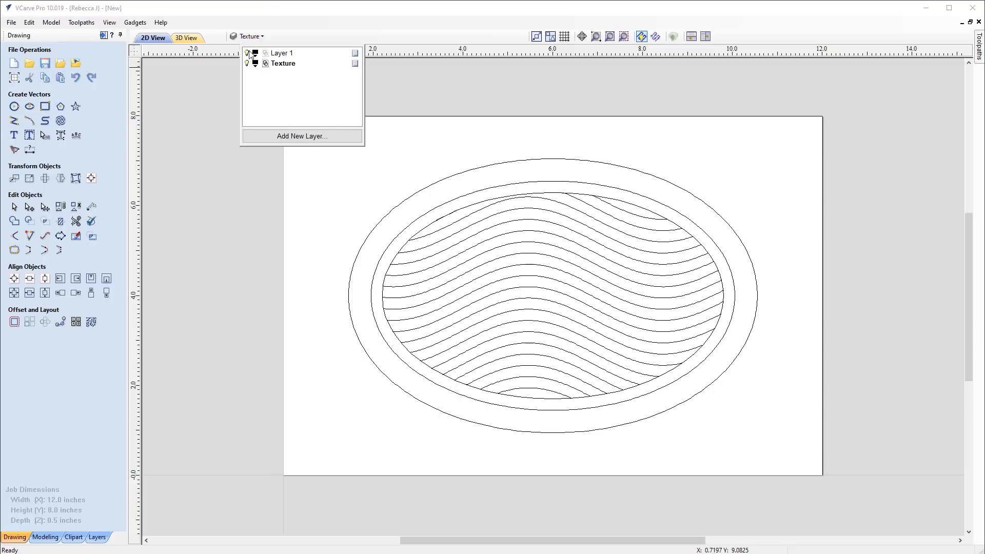
click(246, 64)
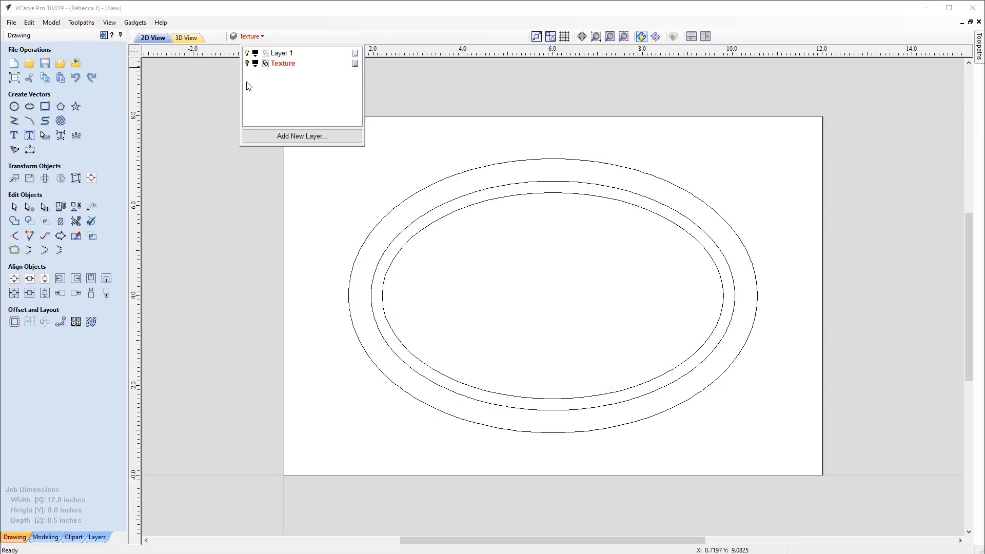
click(280, 54)
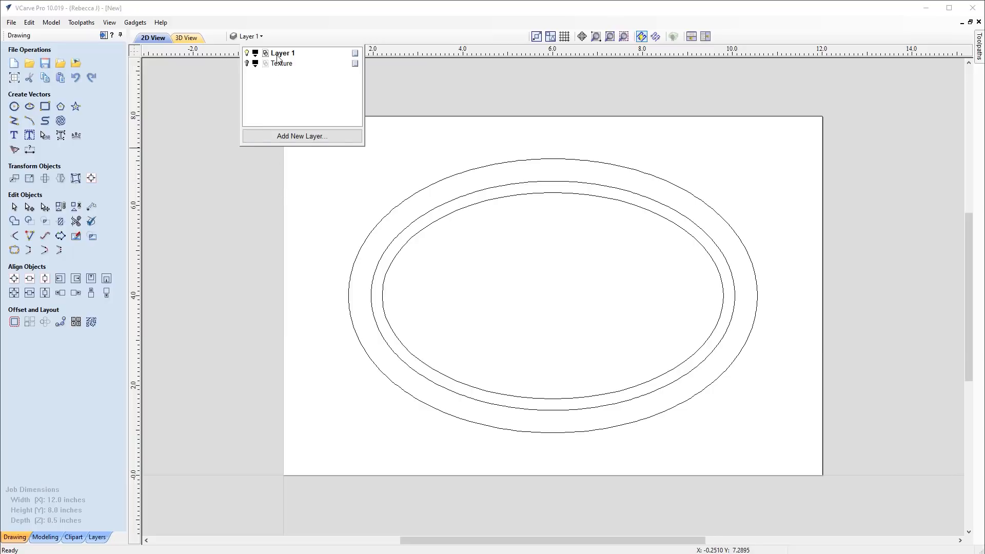
click(594, 306)
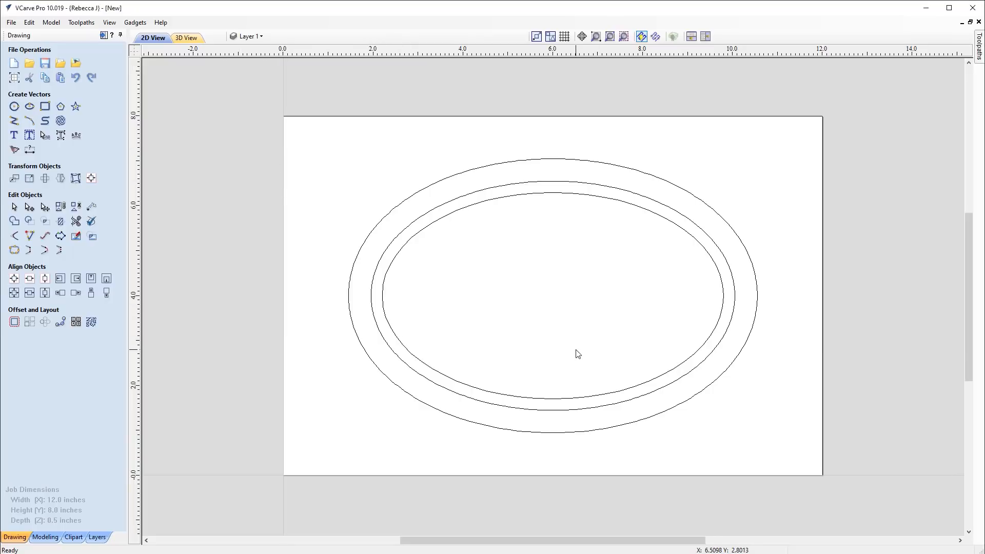
Start a new text object and set its anchor inside the innermost ellipse at about X 5.90, Y 2.86
click(14, 136)
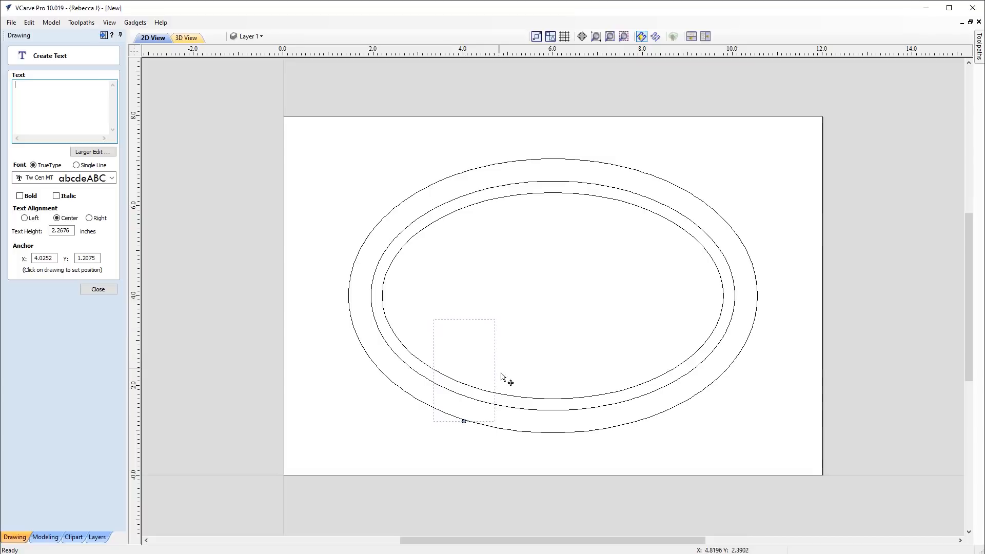
click(571, 308)
click(573, 310)
click(627, 266)
click(544, 322)
click(480, 330)
click(589, 359)
click(658, 336)
click(550, 349)
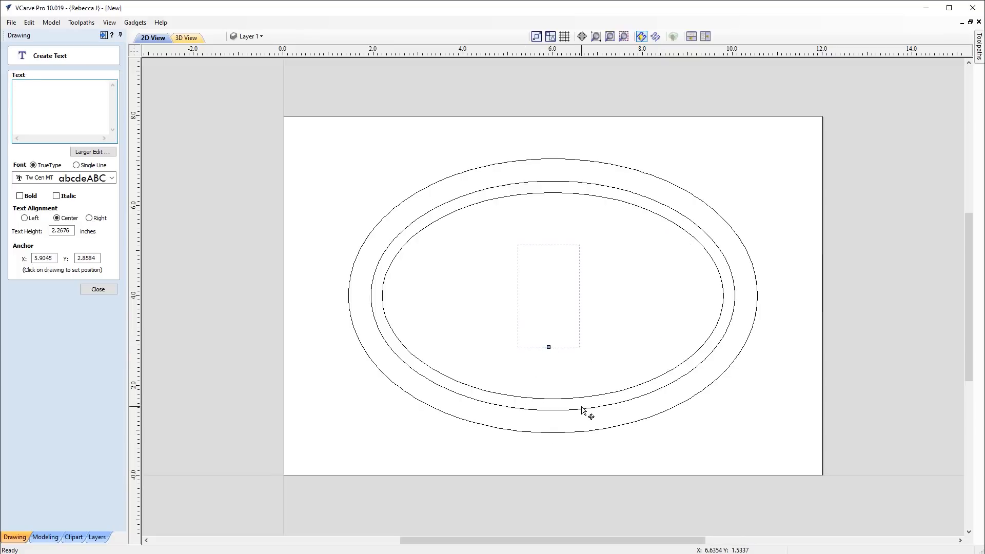
Choose the Tw Cen MT font, enter the house number 100 as the text and finish the text object
click(61, 184)
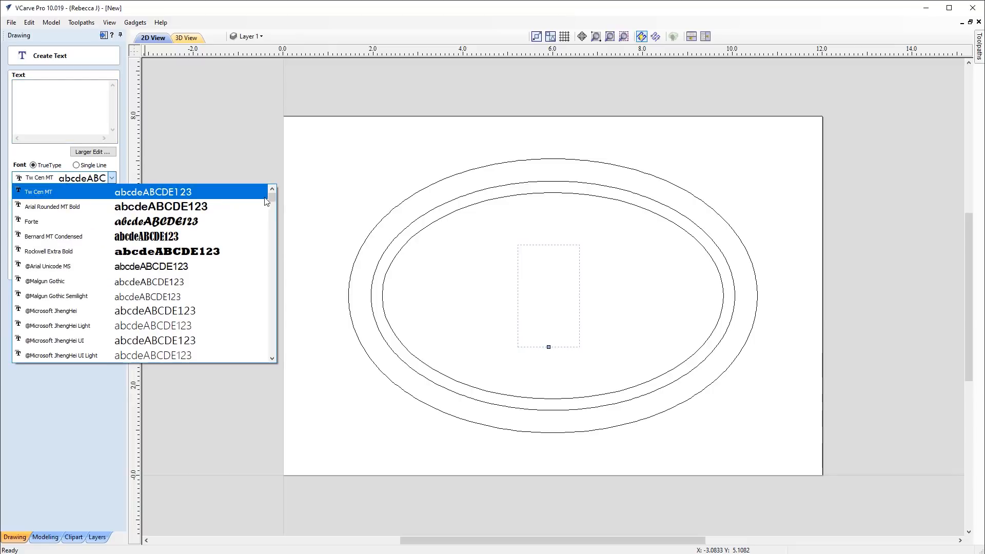
mouse_move(270, 197)
mouse_down()
mouse_move(274, 324)
mouse_move(273, 187)
mouse_up()
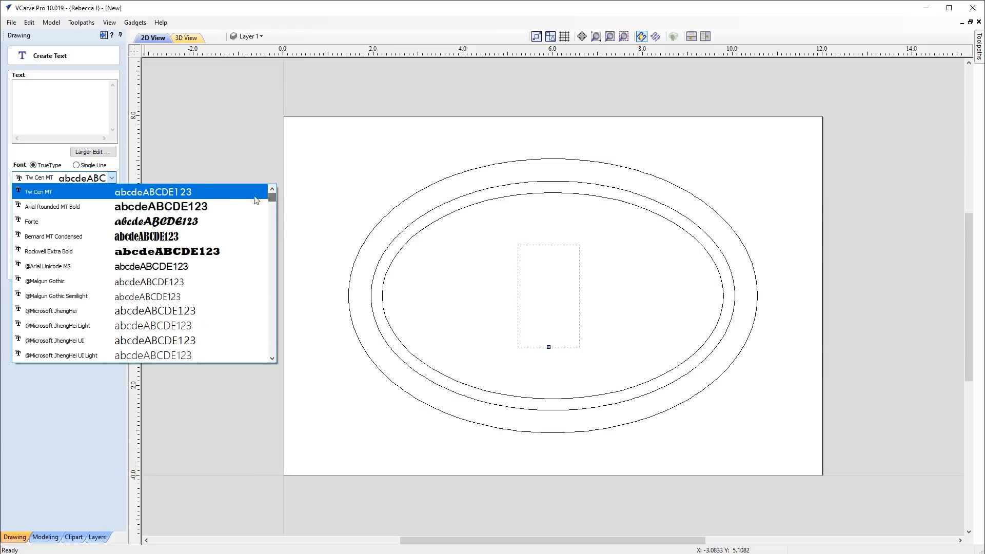
click(62, 193)
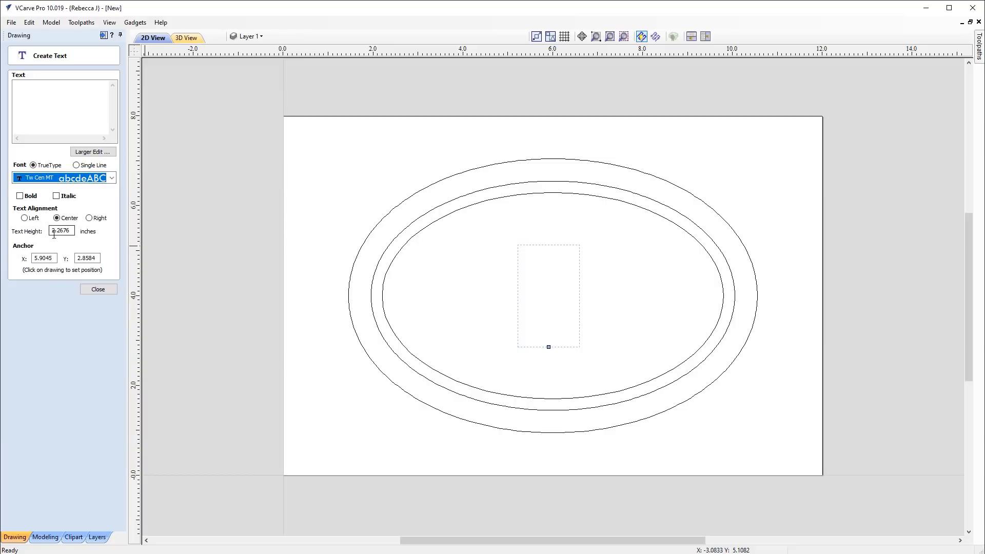
click(47, 90)
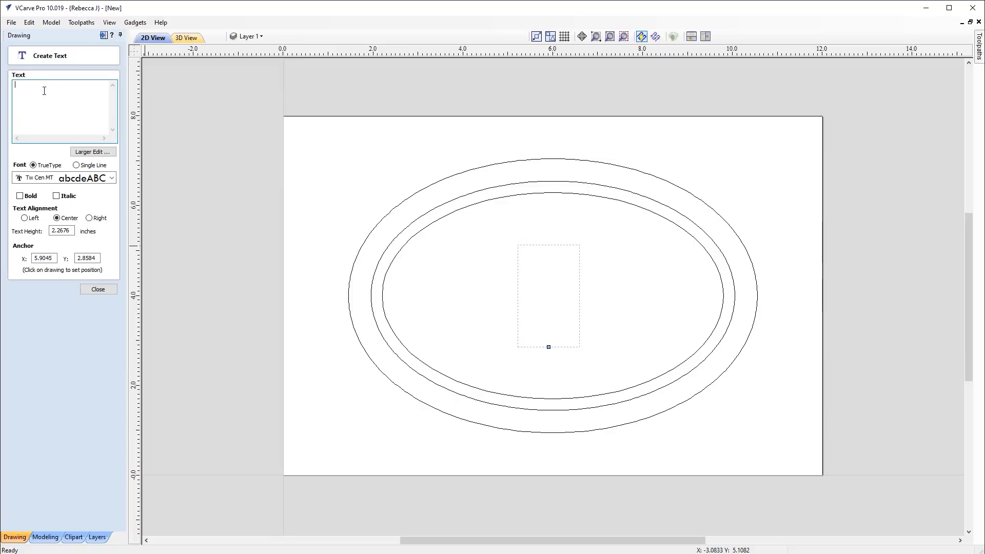
text(1)
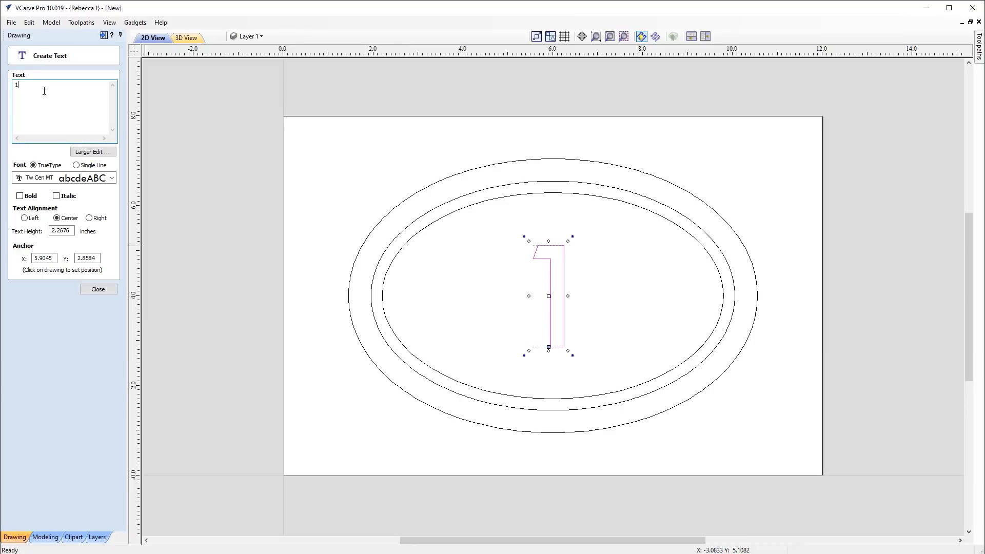
text(00)
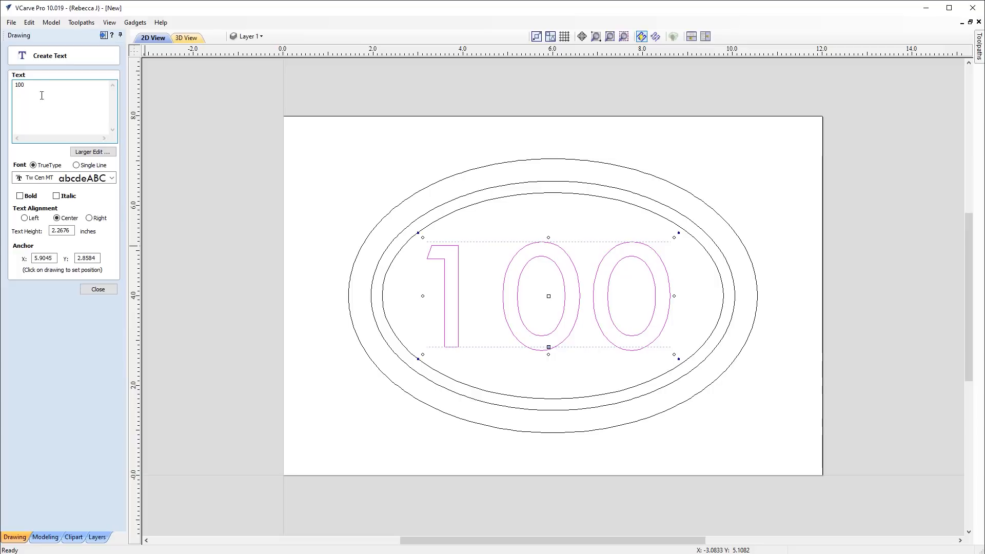
click(98, 289)
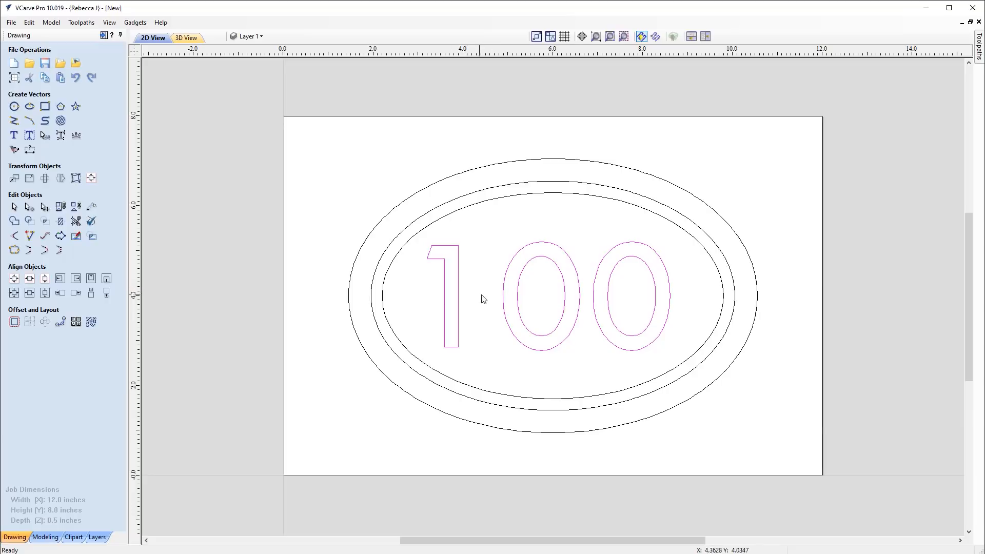
Tighten the kerning between the 1 and the first 0 of the house number, then clear the selection
click(46, 136)
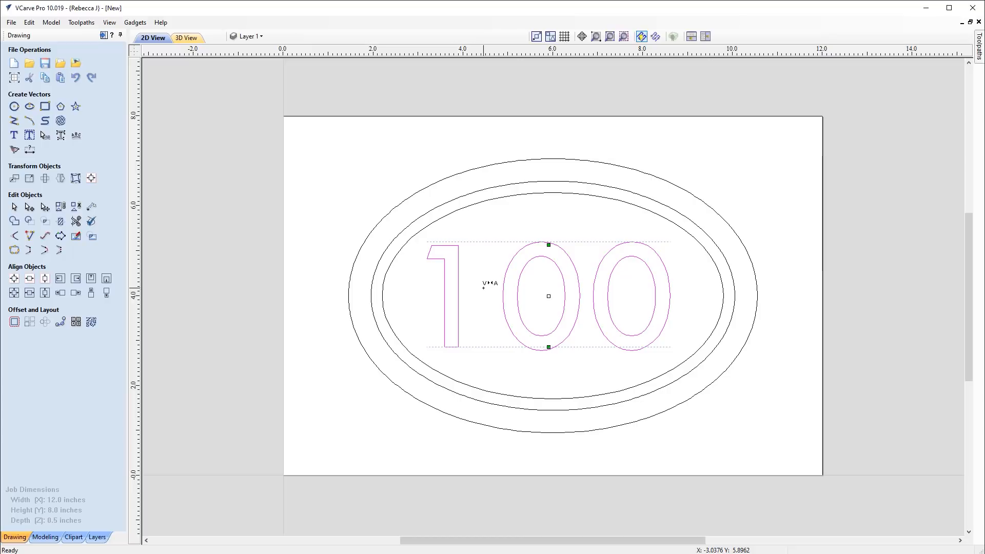
drag(480, 291, 488, 310)
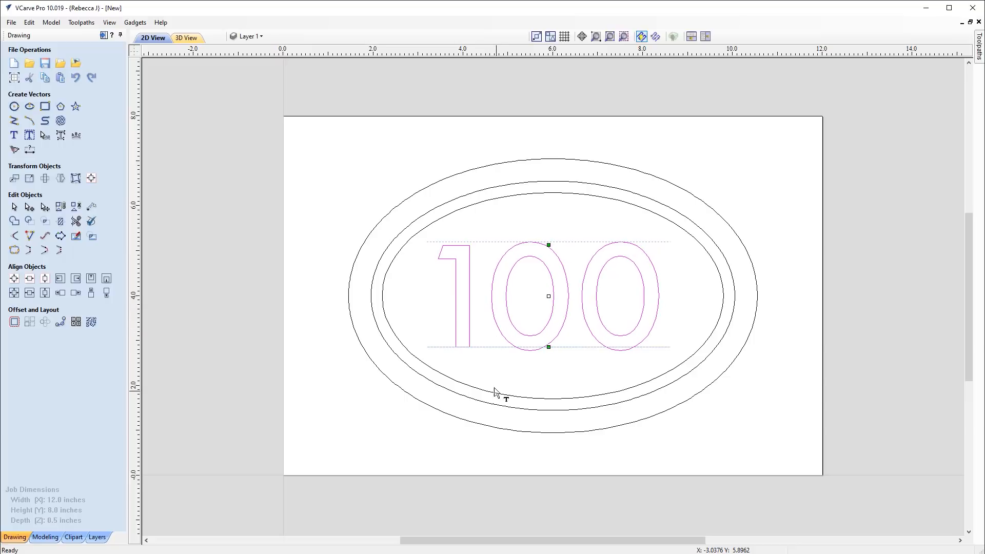
drag(480, 305, 468, 449)
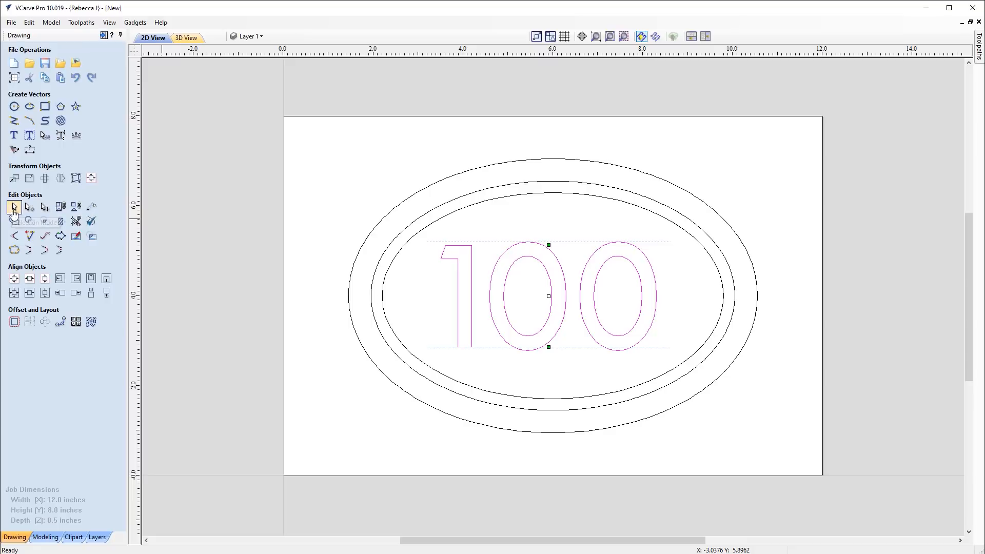
click(508, 393)
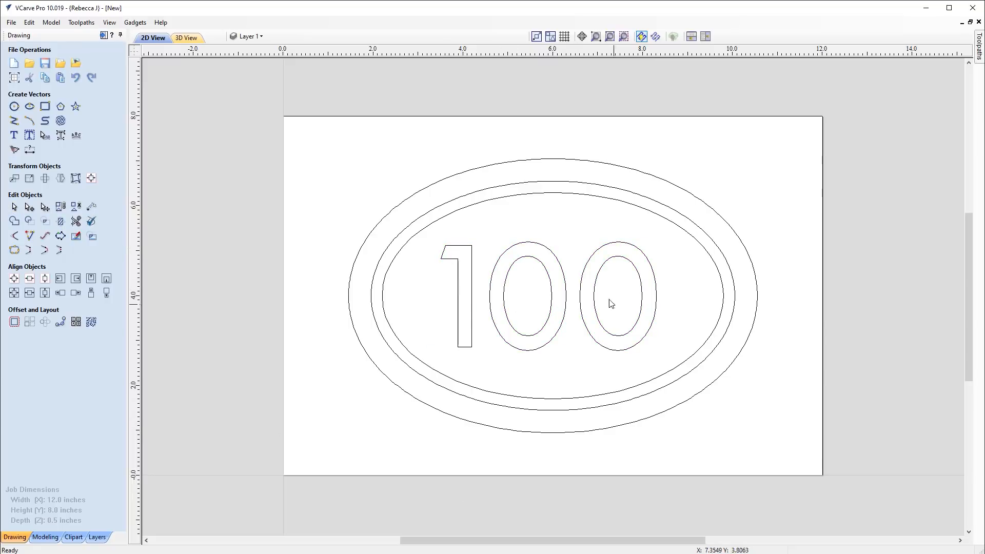
Shift the house number text slightly to the right within the innermost ellipse and deselect it
click(594, 294)
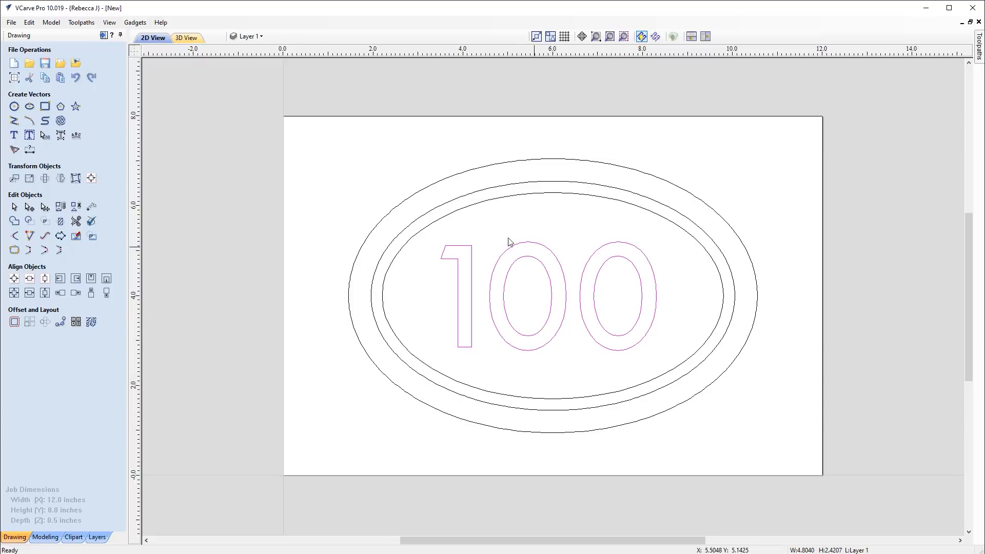
drag(548, 283, 552, 283)
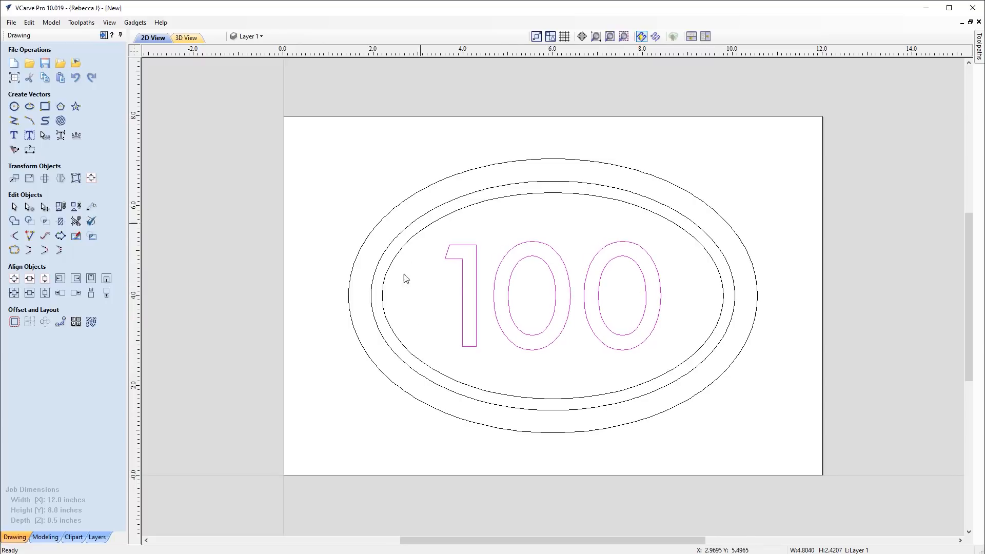
click(715, 486)
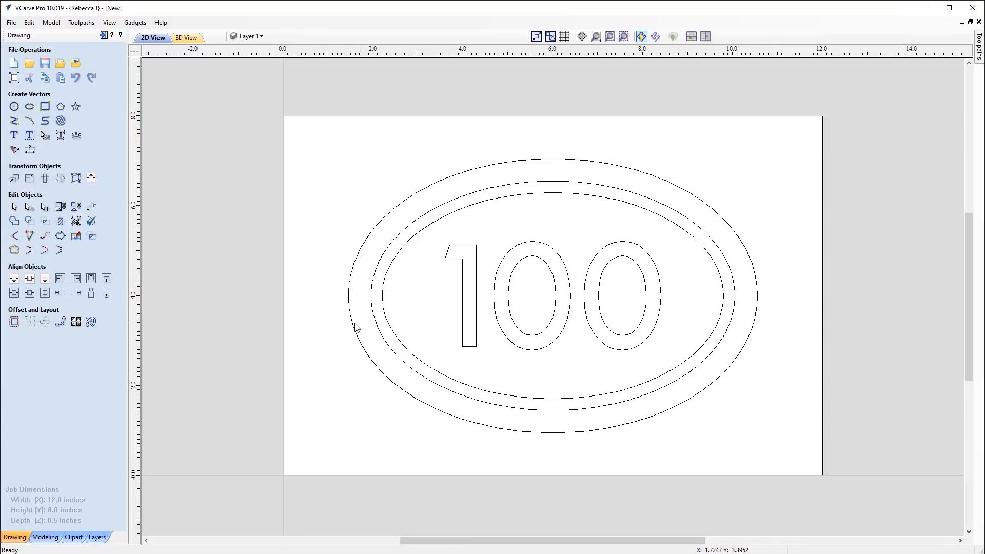
Draw a horizontal 0.5 inch helper line between the leftmost points of the outer and middle ellipses
click(14, 121)
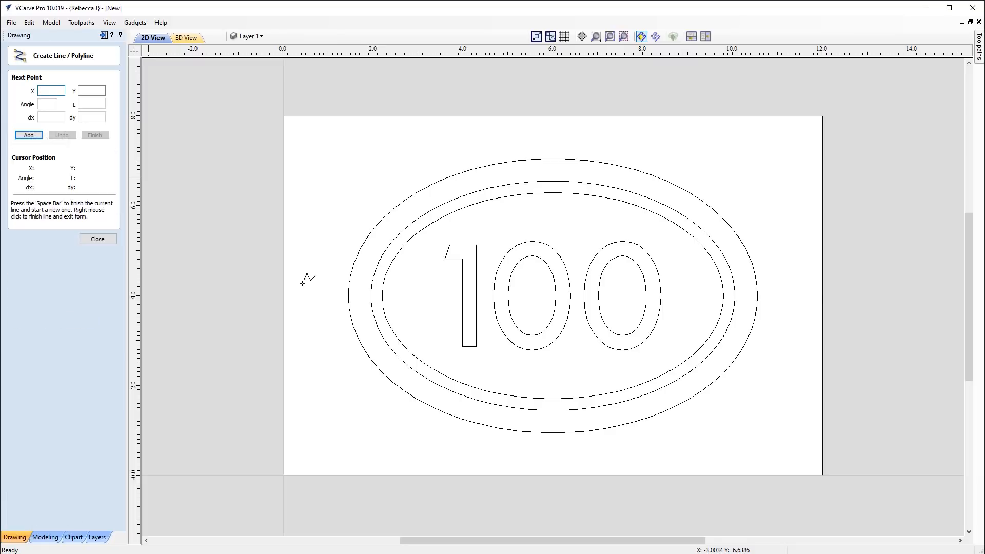
click(349, 296)
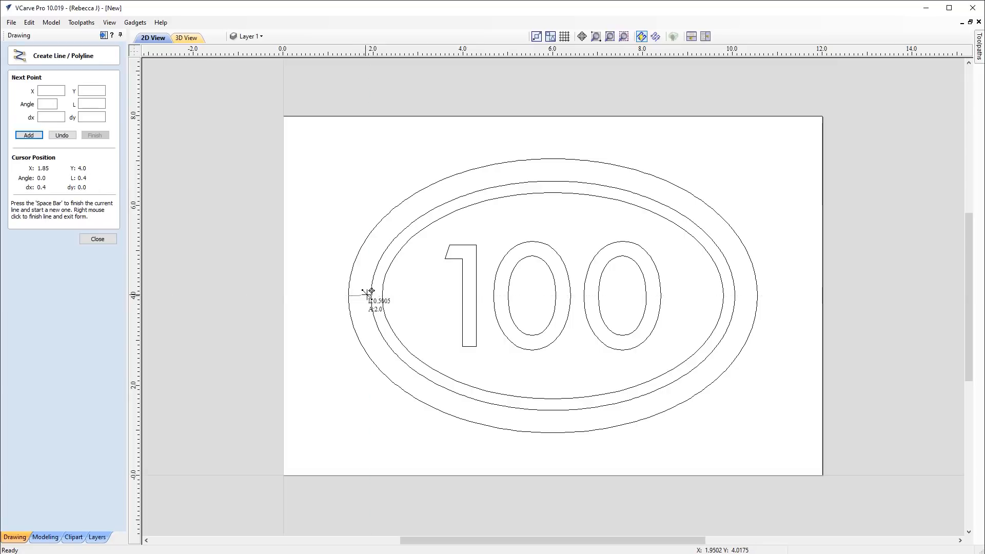
click(370, 296)
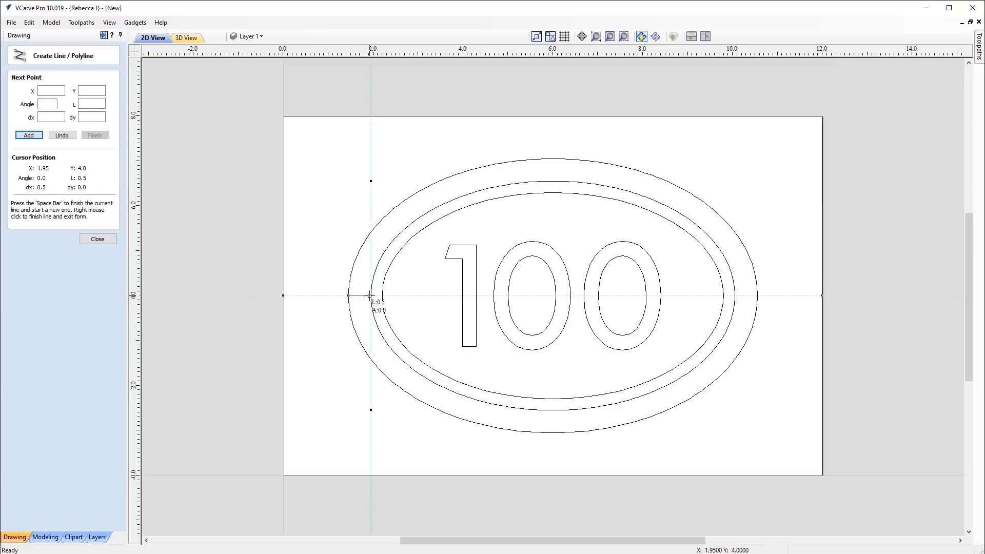
right_click(374, 354)
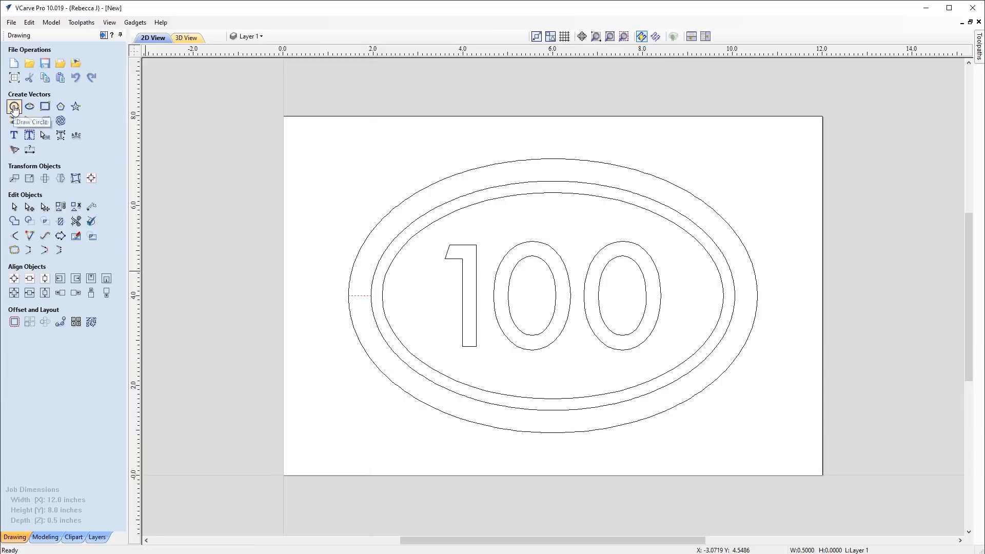
Create a 0.125 inch diameter circle at the helper line's midpoint, X 1.7, Y 4.0, and delete the line
click(13, 106)
click(46, 130)
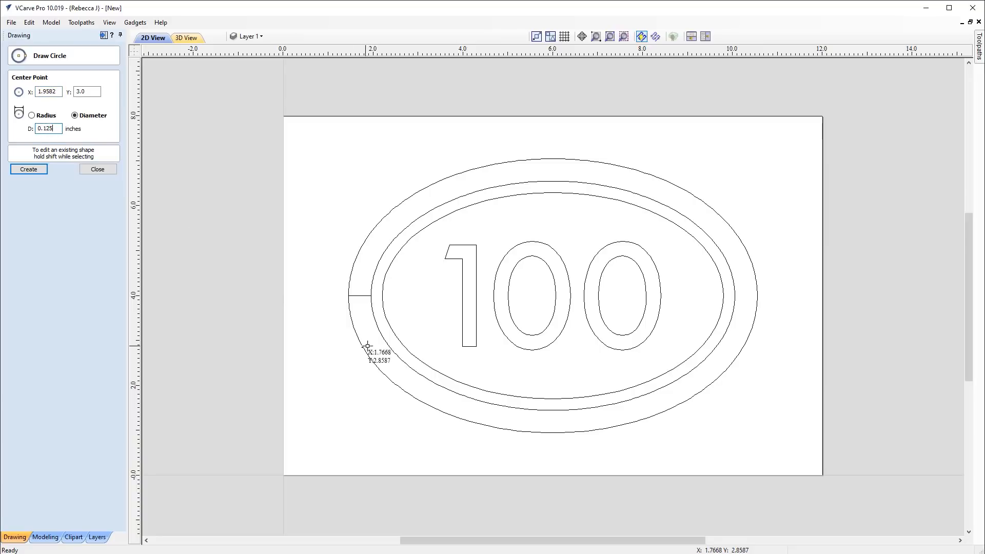
click(359, 295)
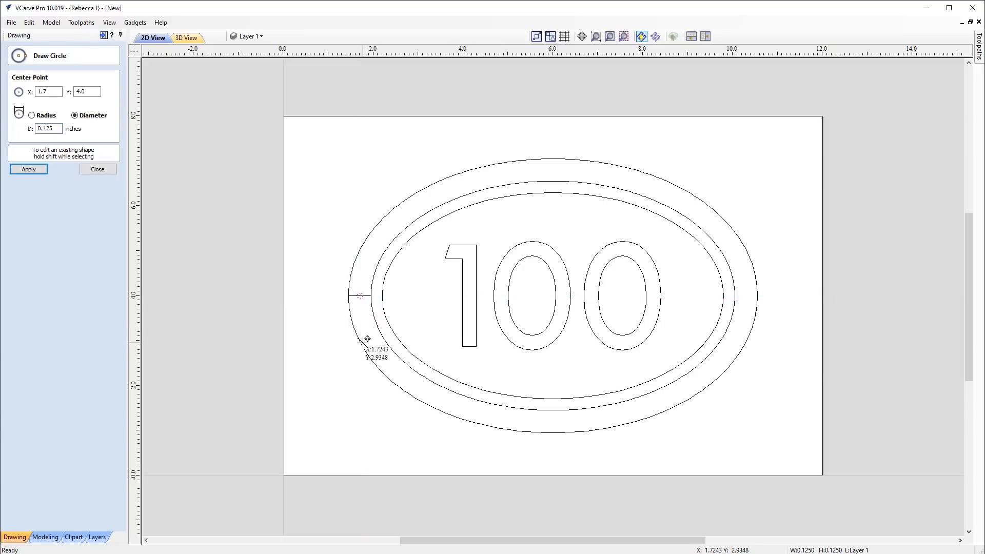
click(97, 170)
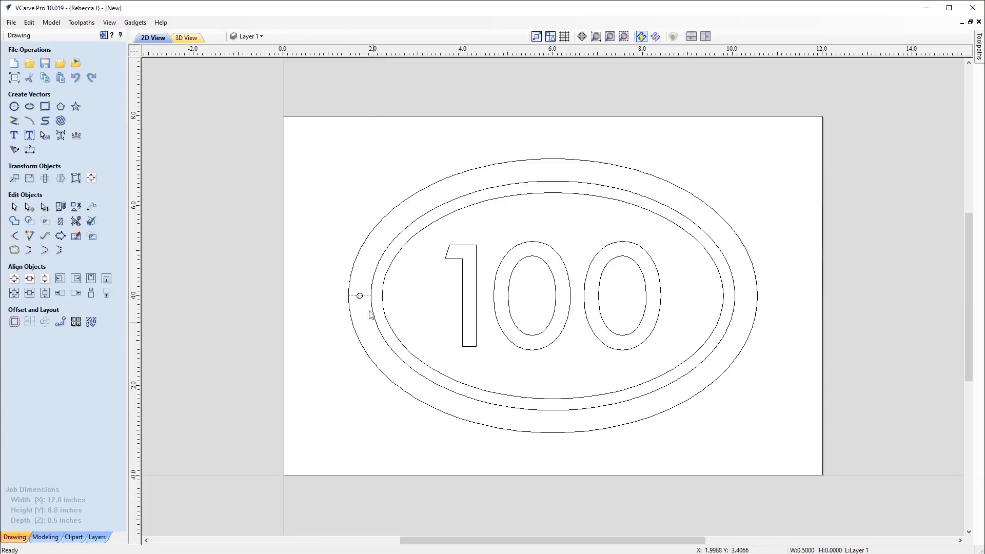
key(Delete)
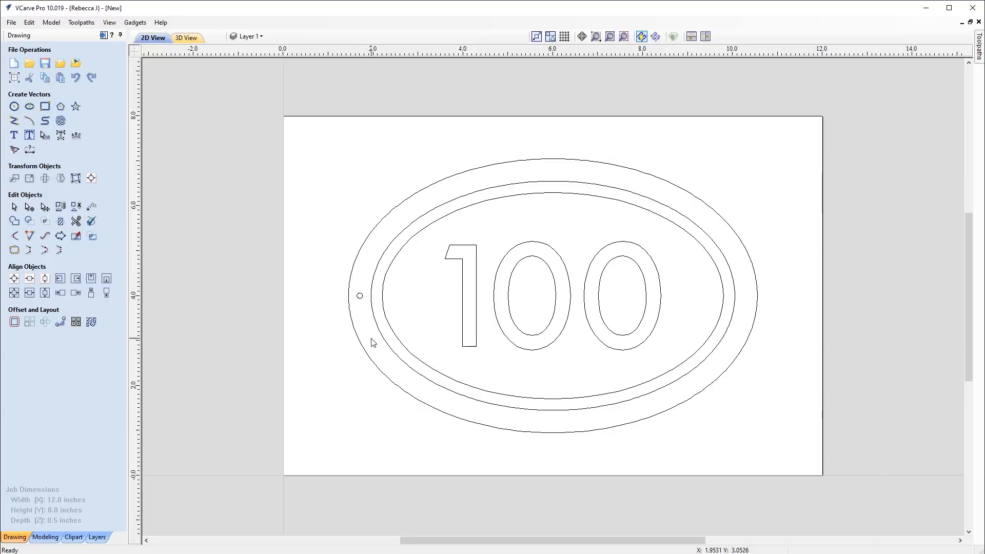
Mirror a copy of the small circle horizontally about the job center, then clear the selection
click(360, 297)
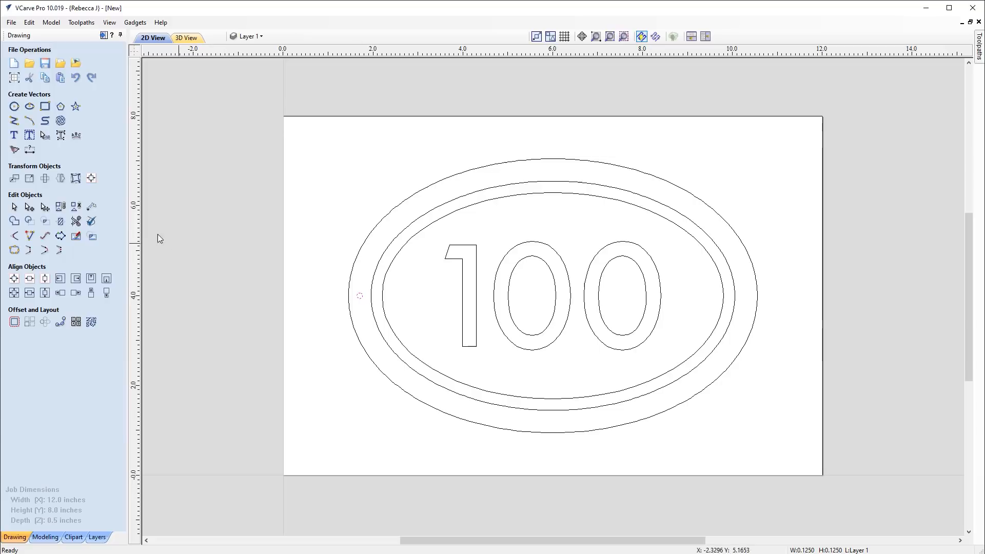
click(60, 178)
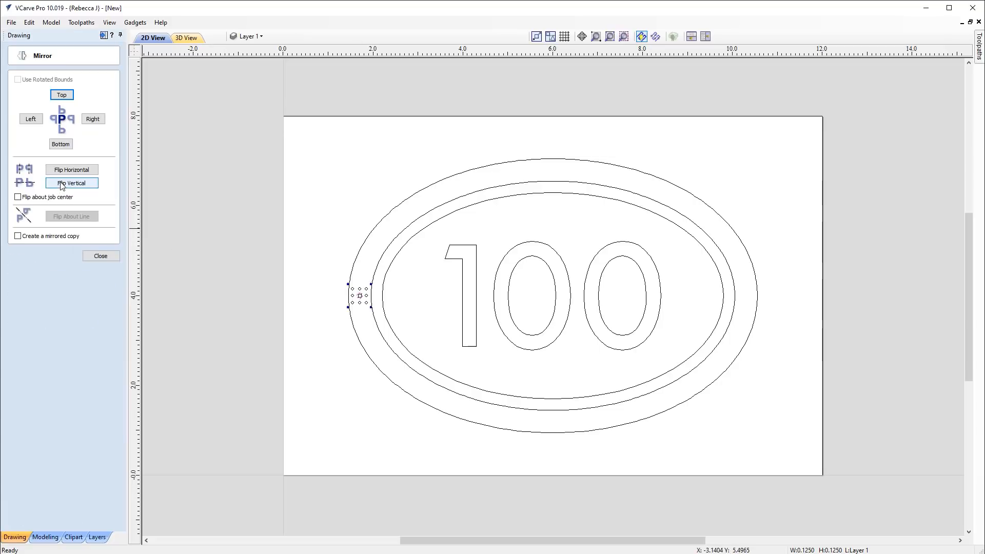
click(27, 200)
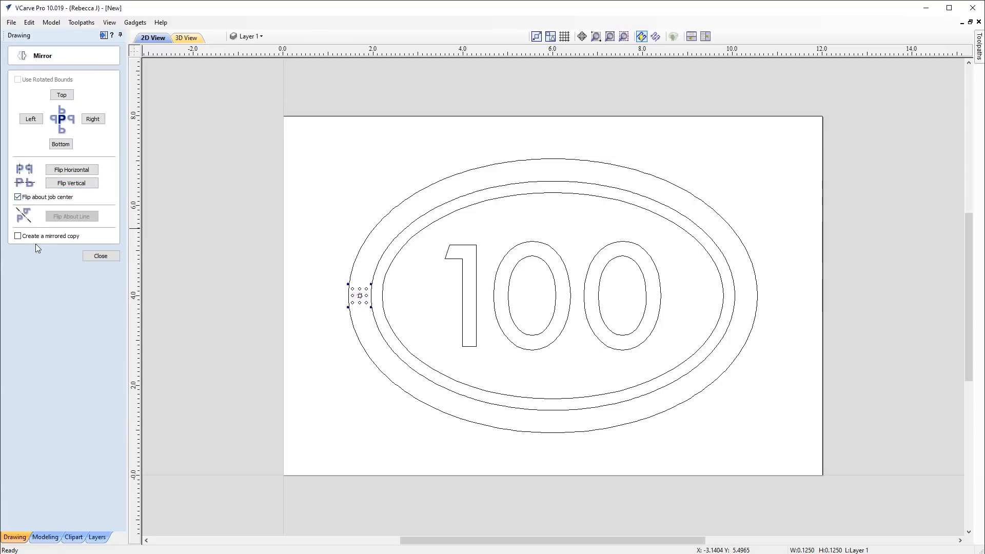
click(39, 239)
click(103, 256)
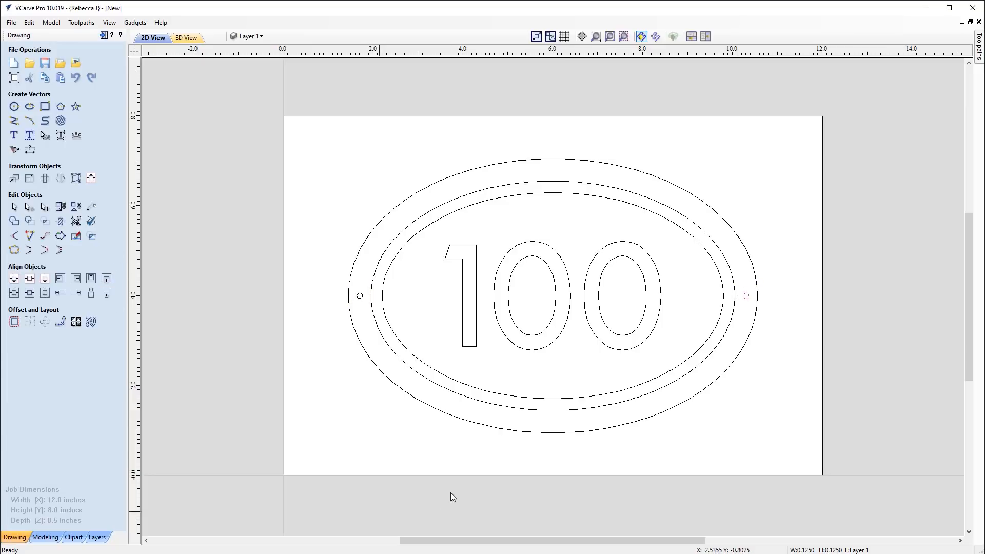
click(390, 459)
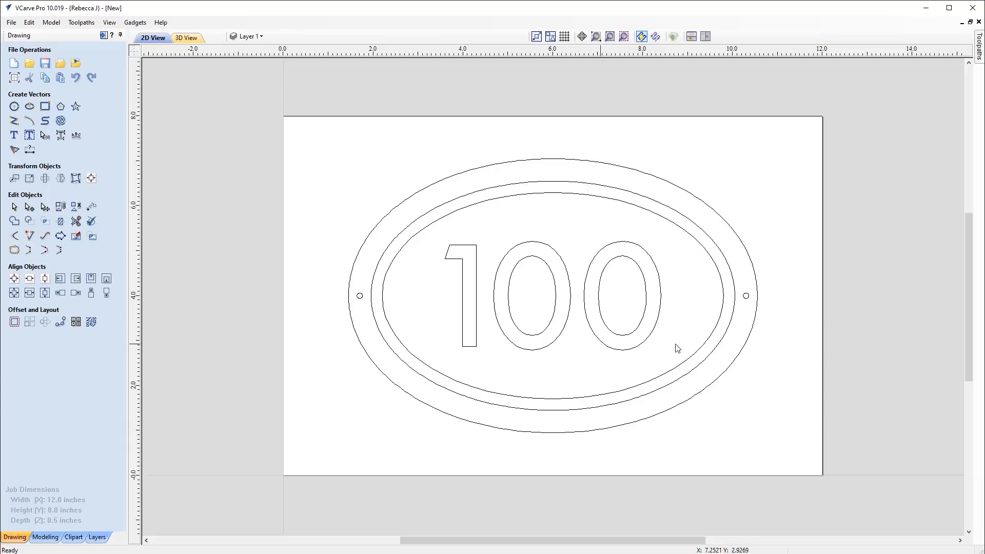
Make the Texture layer visible again while keeping Layer 1 active
click(251, 37)
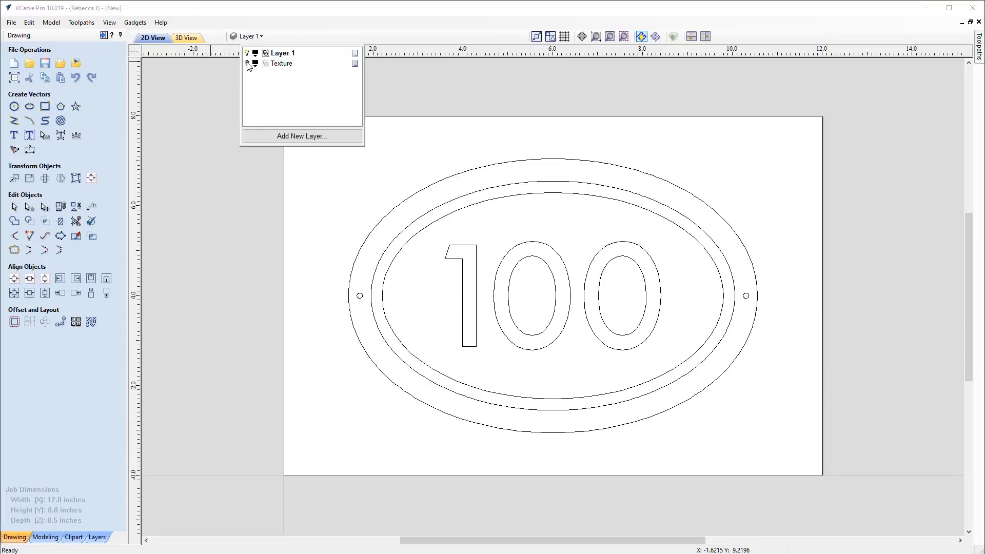
click(247, 63)
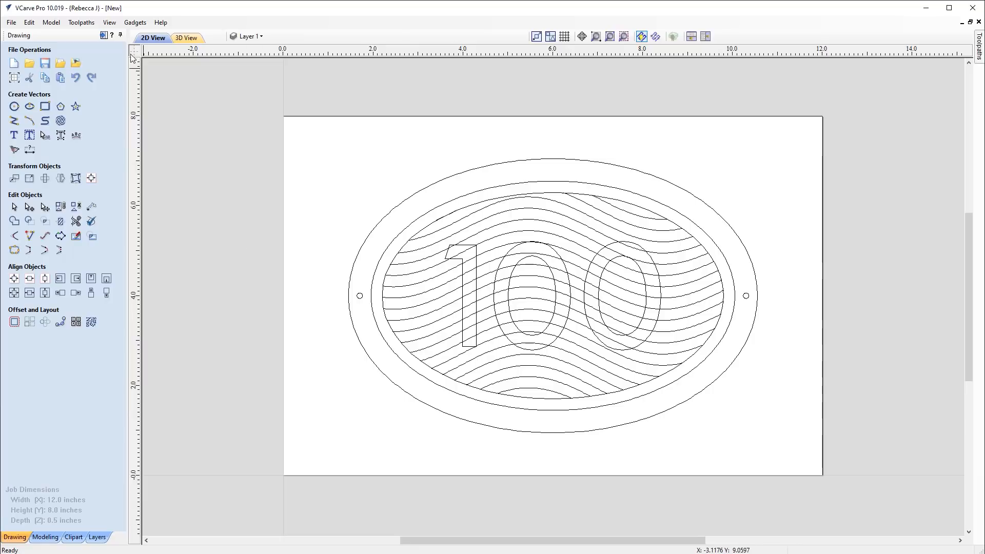
Switch to the toolpath operations, then review the job's material setup and accept it
click(103, 35)
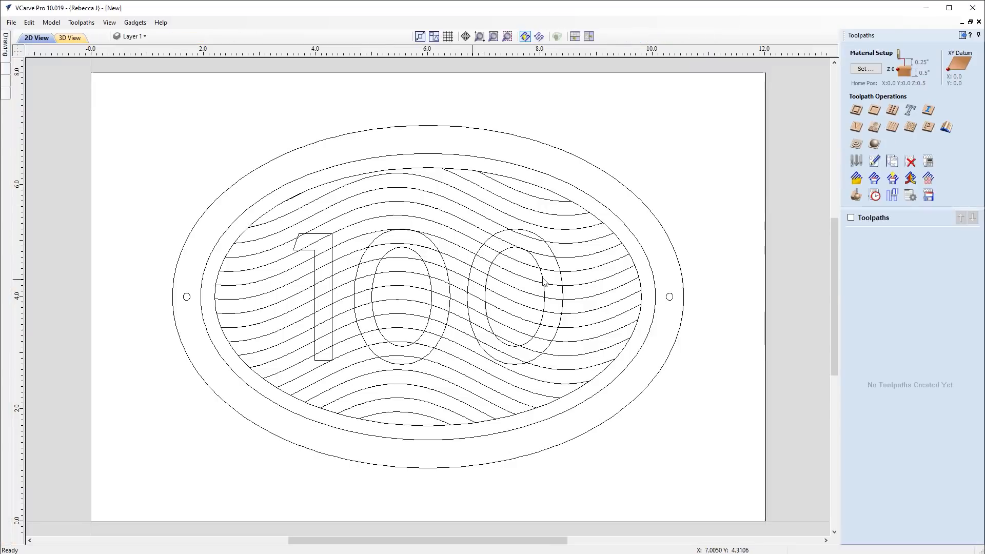
click(878, 69)
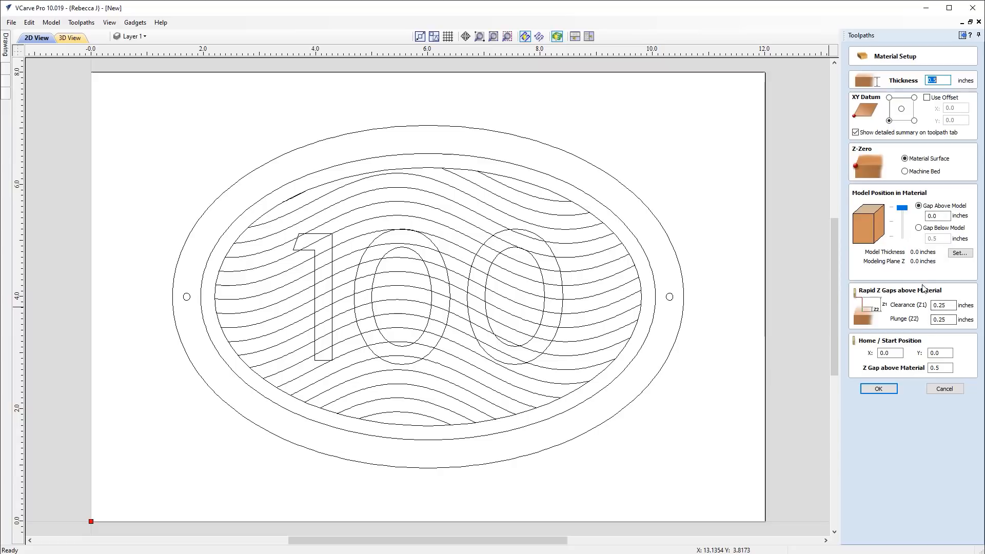
click(879, 389)
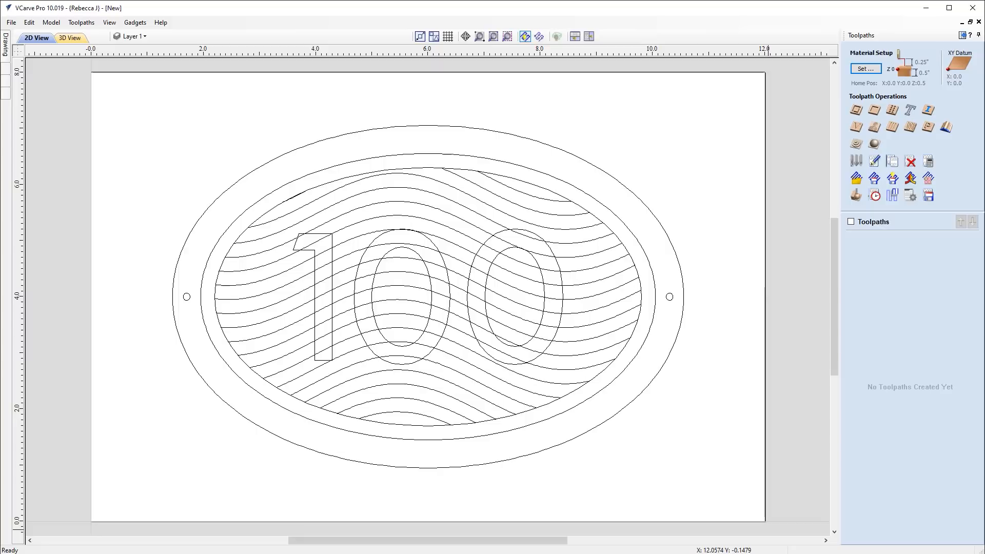
Set up a 2D profile toolpath on the wavy texture vectors with a 0.125 inch cut depth and the 1/2 inch ball nose
click(595, 280)
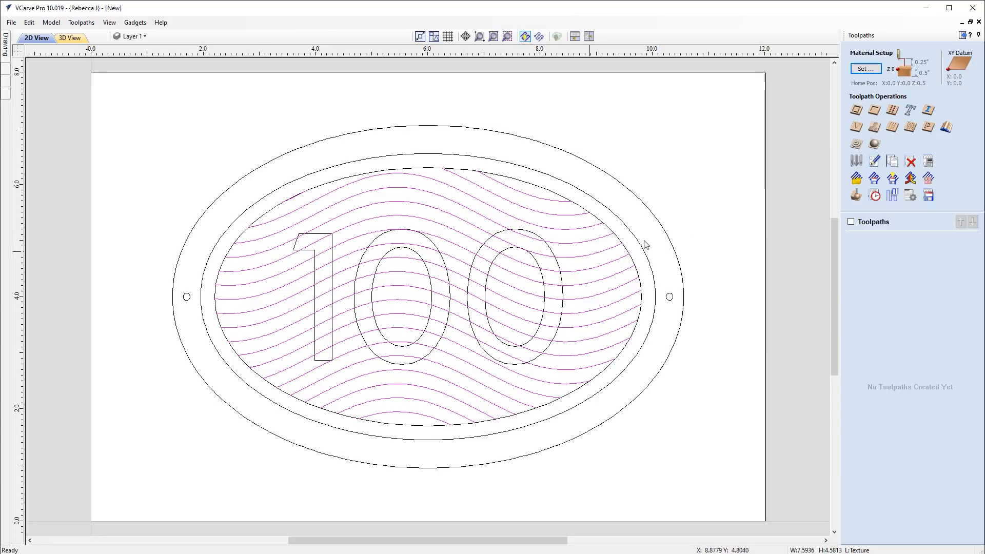
click(857, 110)
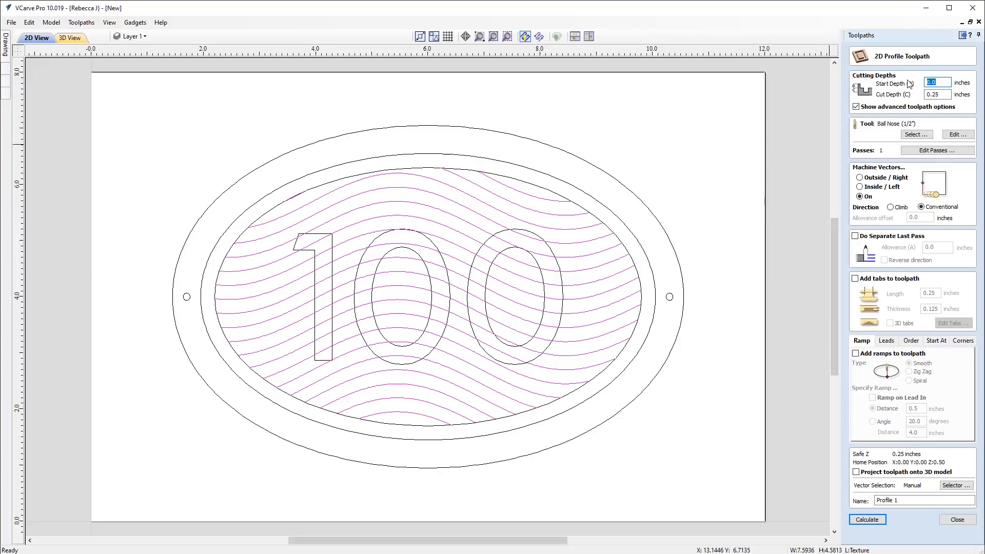
click(942, 83)
click(933, 95)
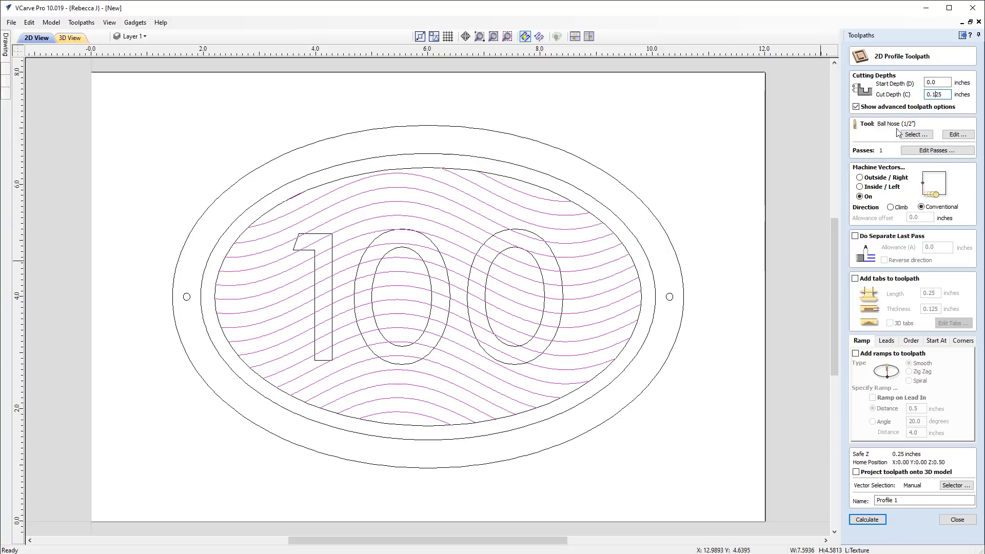
click(918, 137)
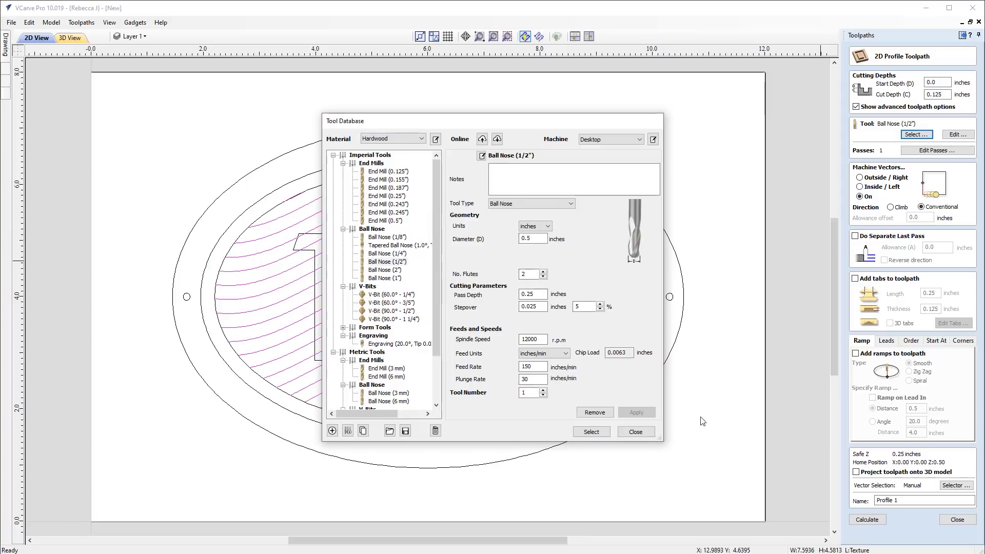
click(639, 433)
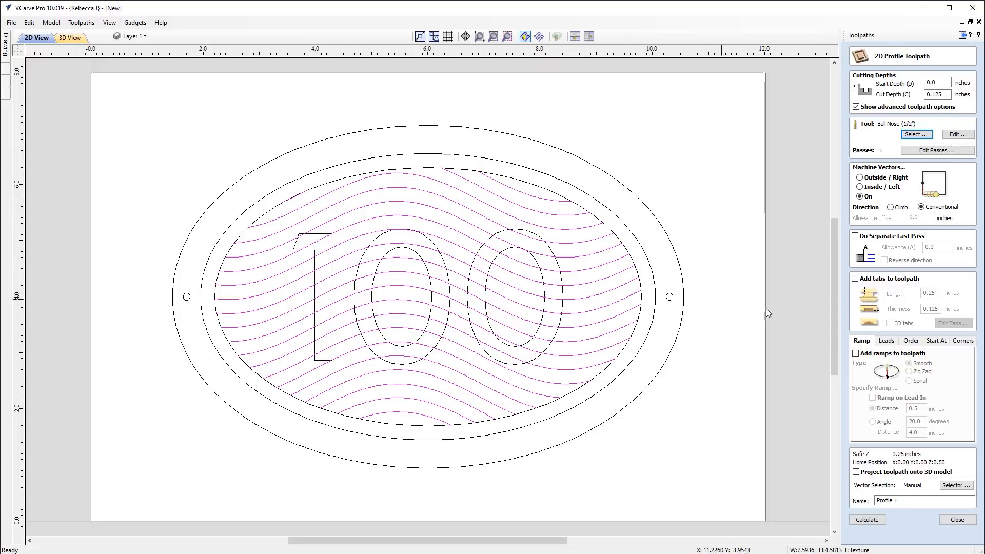
Name the texture toolpath Profile Texture and calculate it
click(903, 500)
key(BackSpace)
key(BackSpace)
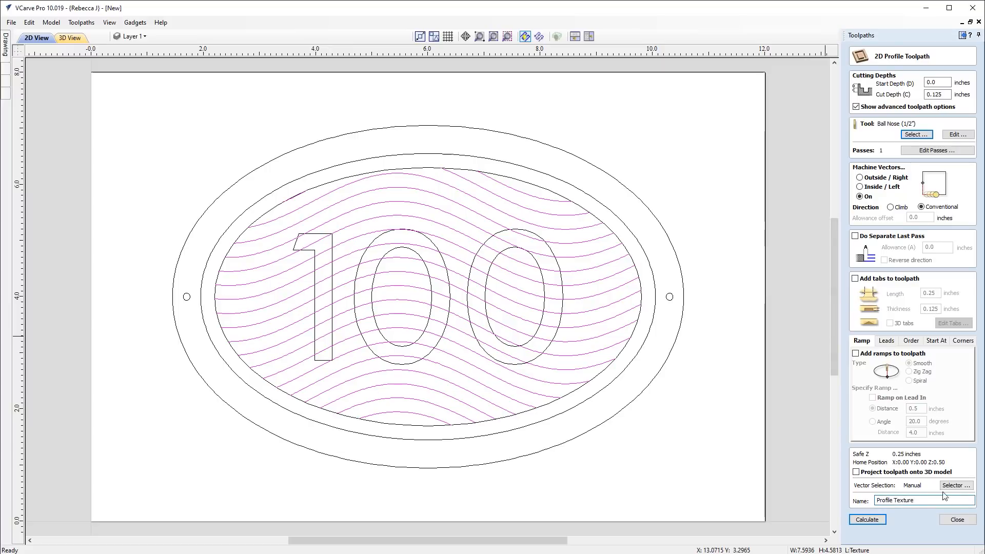
click(866, 520)
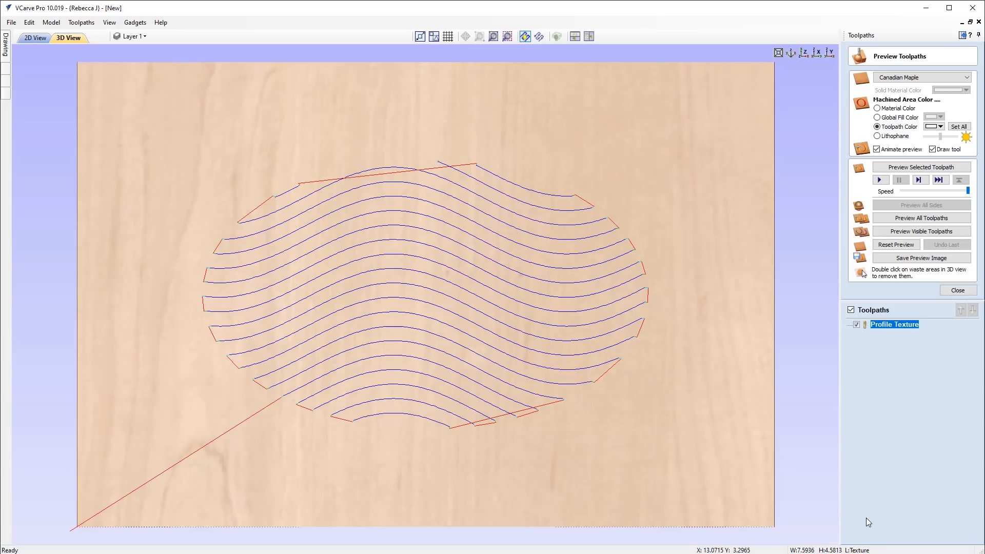
Preview the Profile Texture toolpath on the 3D material and arrange the 2D and 3D views side by side
click(923, 169)
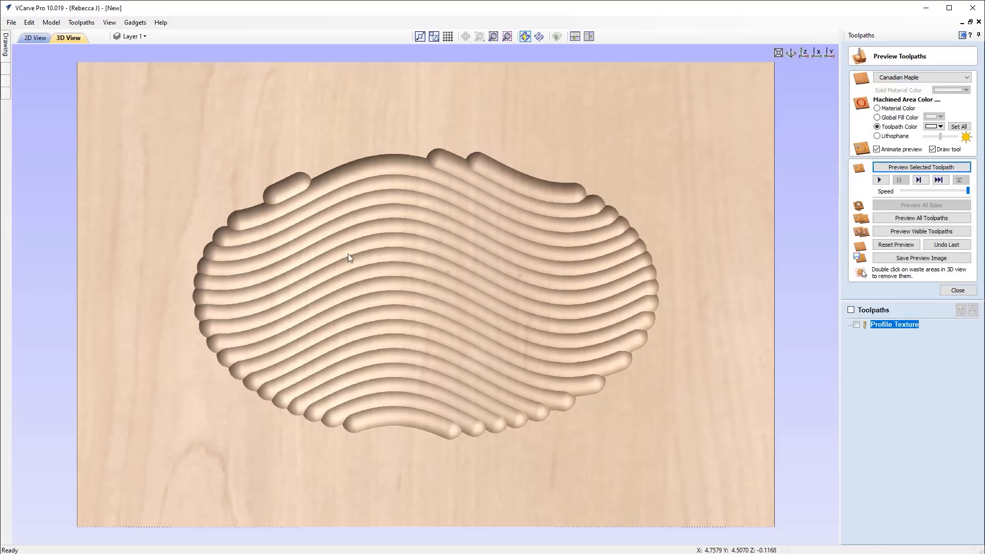
drag(339, 344, 273, 278)
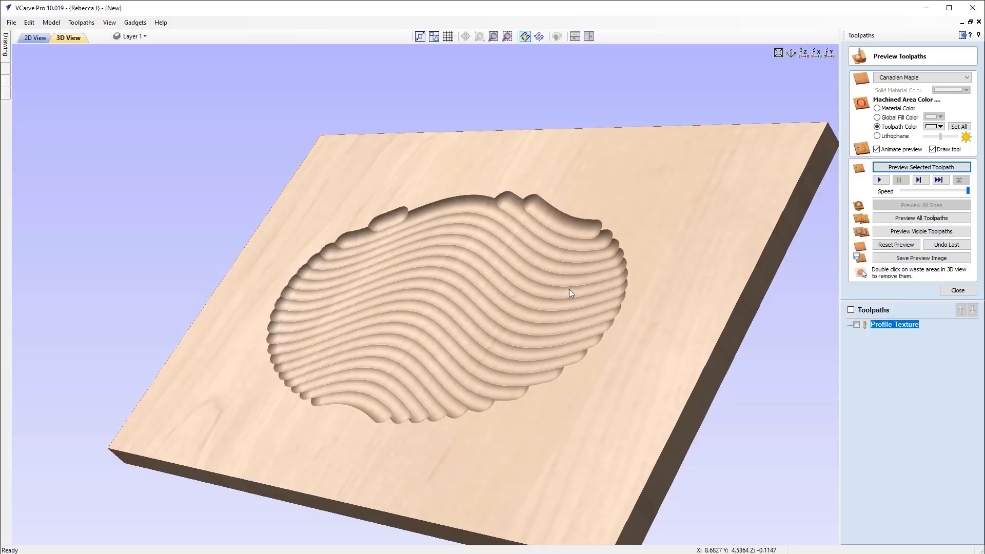
drag(436, 256, 463, 187)
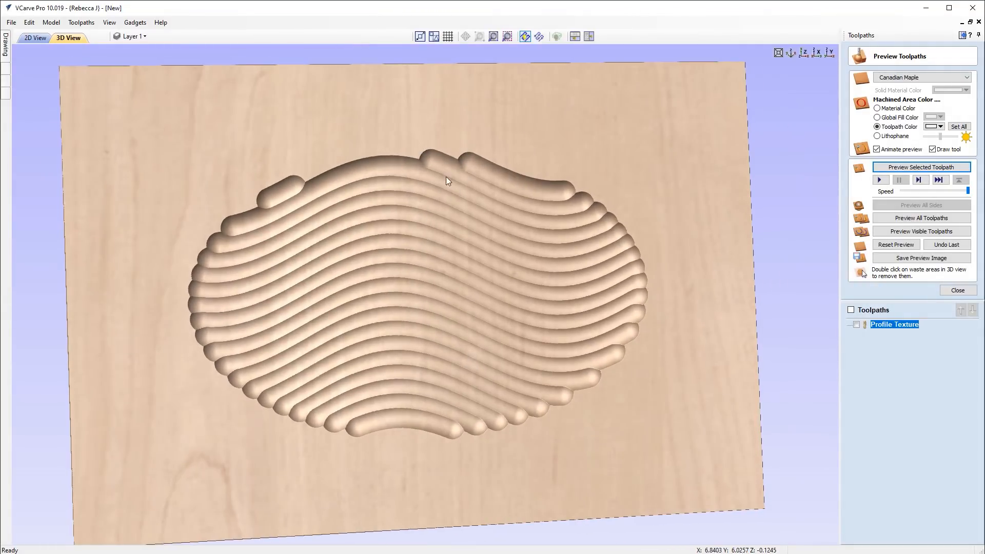
click(805, 55)
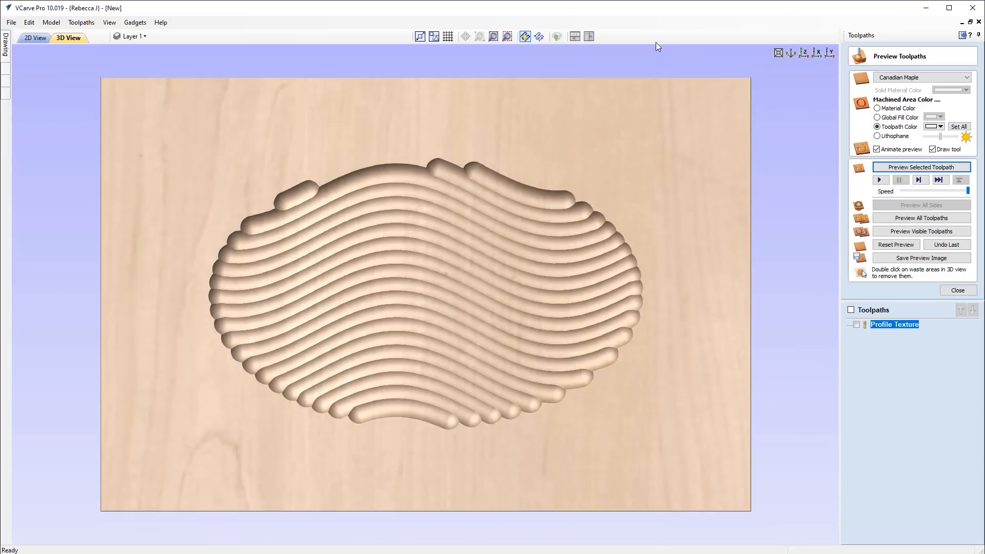
click(575, 37)
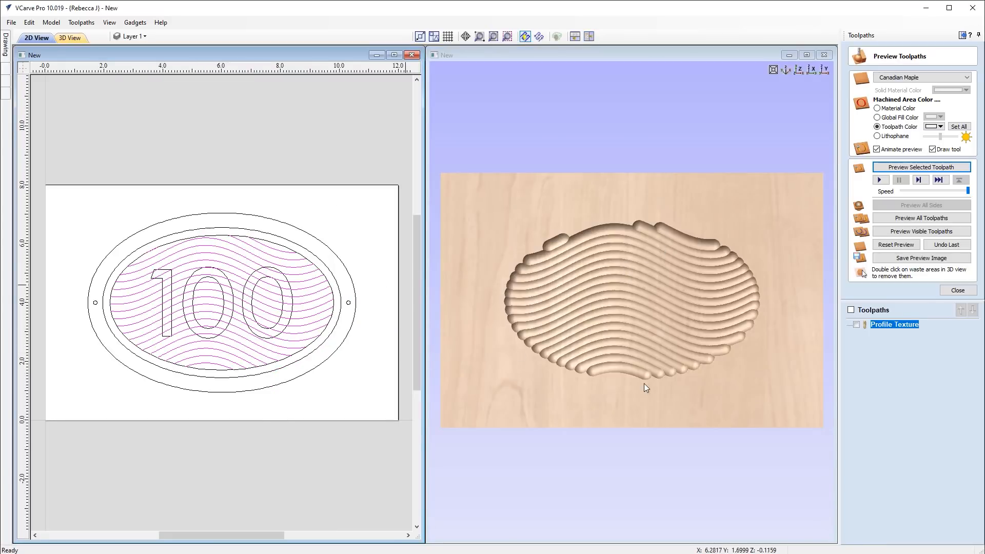
click(958, 291)
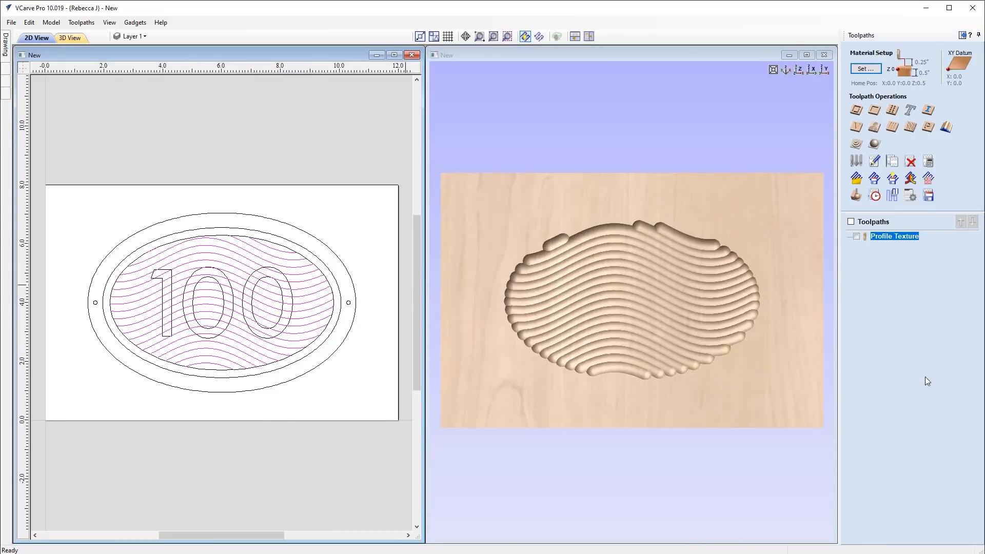
Calculate a 2D profile toolpath named Profile Border on the innermost ellipse with a 0.25 inch cut depth
click(275, 245)
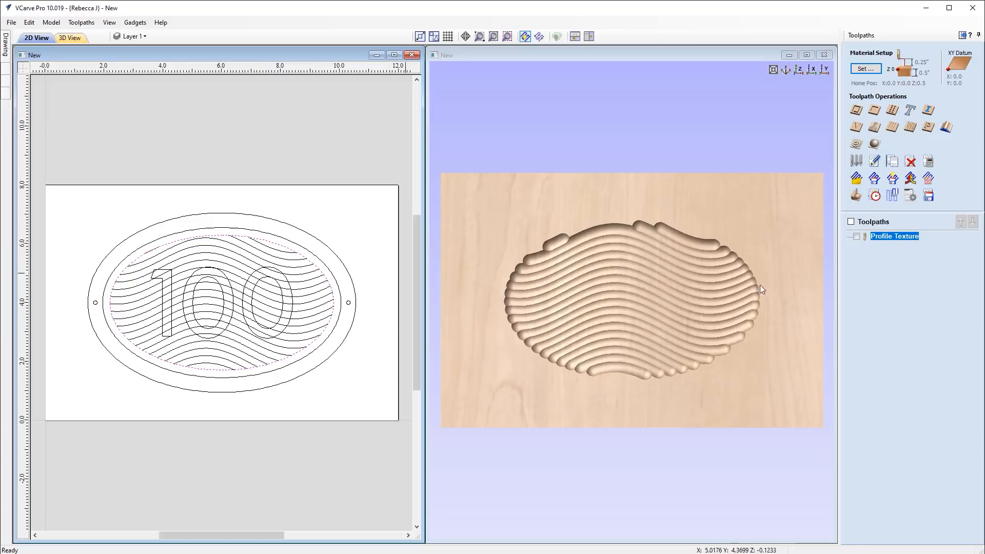
click(857, 111)
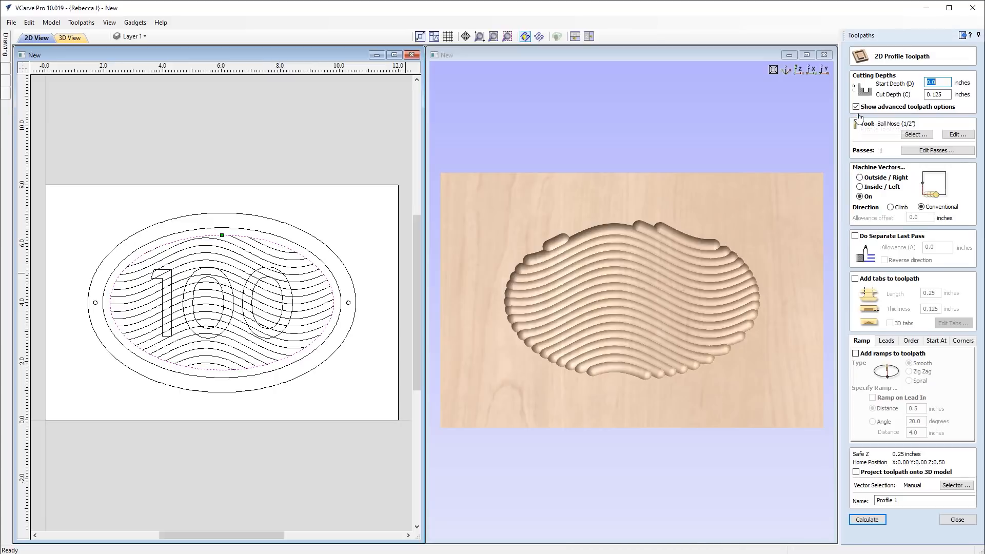
drag(933, 94, 953, 85)
text(25)
click(907, 498)
text(Border)
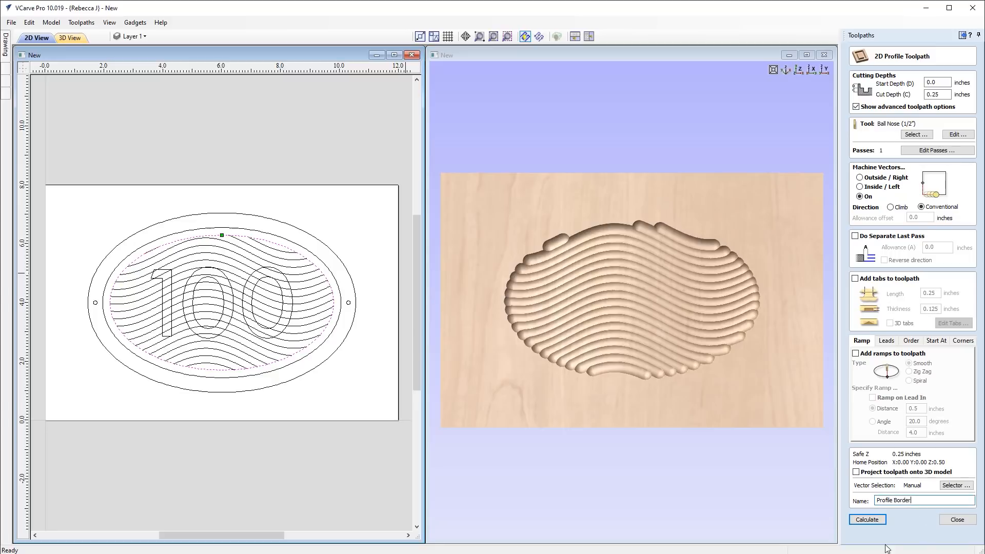
click(878, 521)
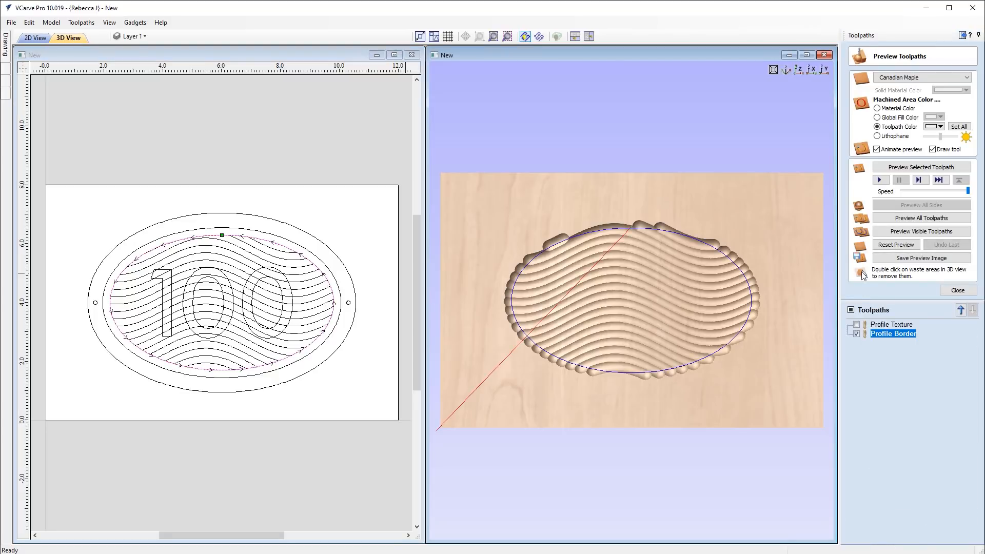
Preview the Profile Border toolpath, inspect the carved groove in 3D, and close the preview
click(906, 168)
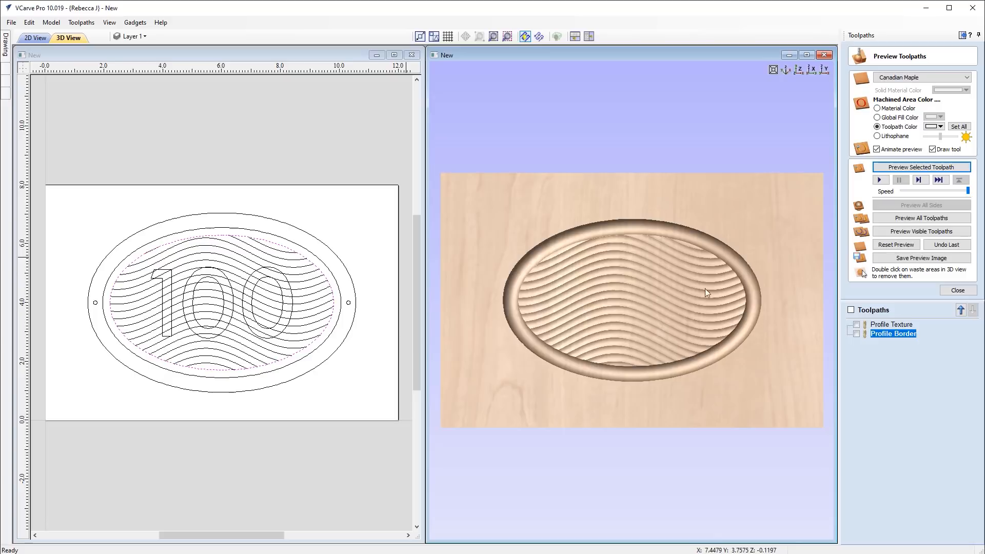
drag(676, 288, 534, 282)
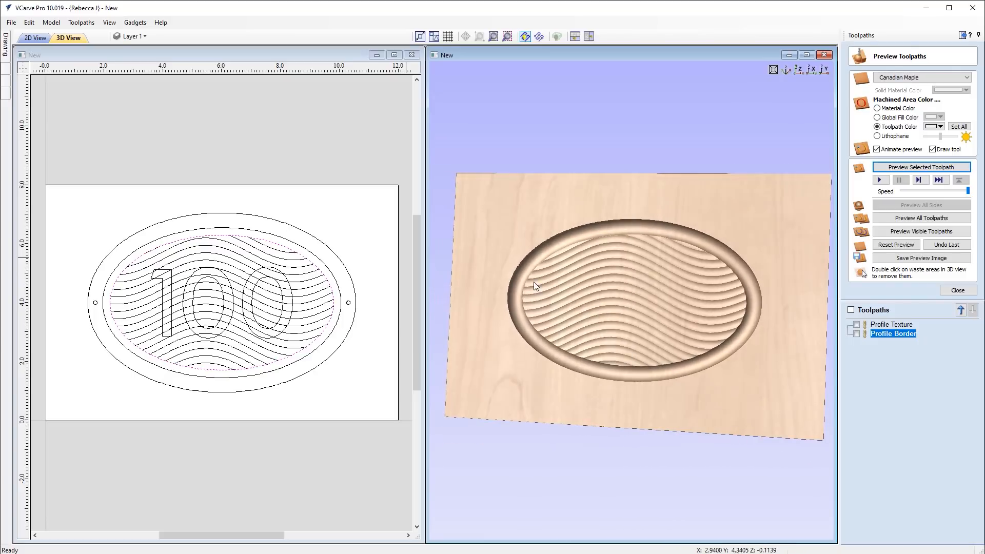
drag(688, 314, 623, 308)
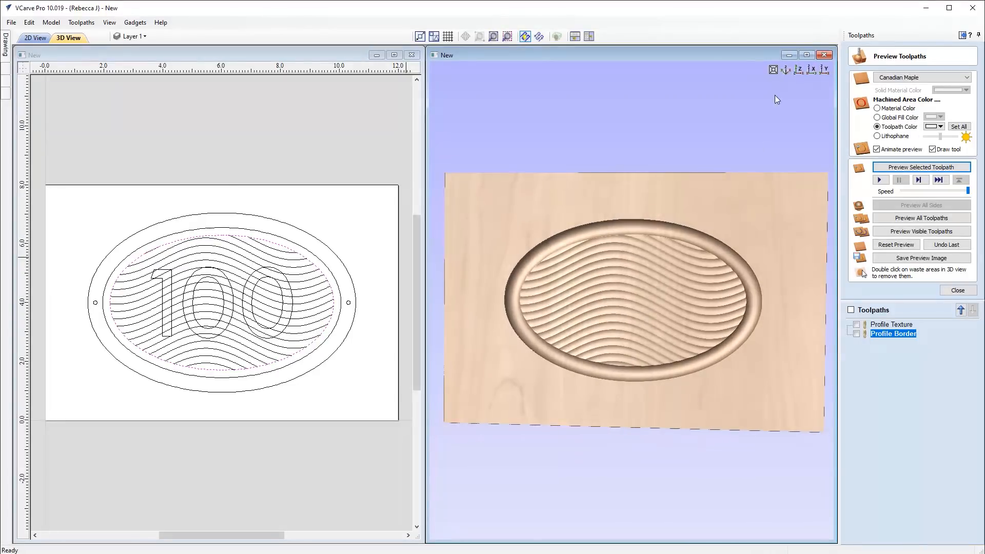
click(798, 71)
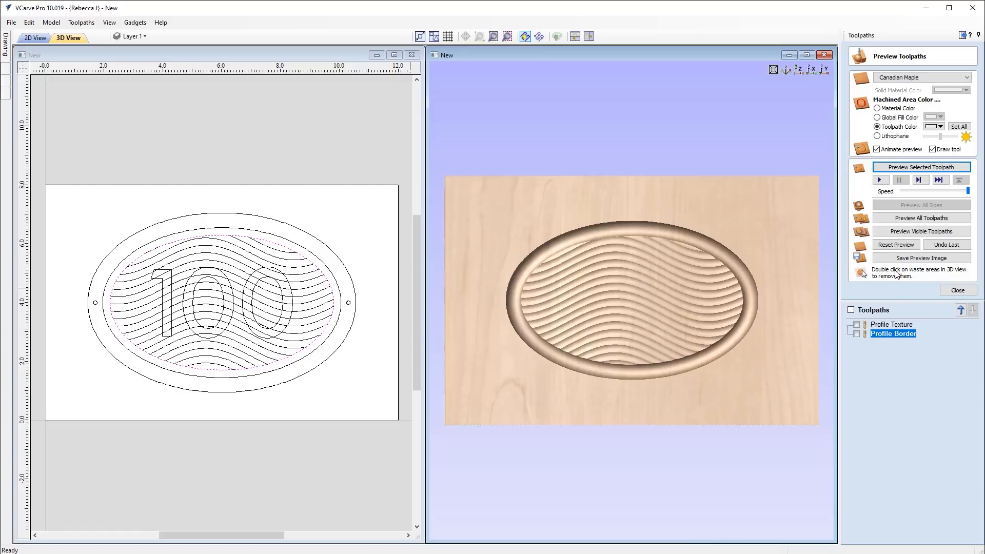
click(958, 290)
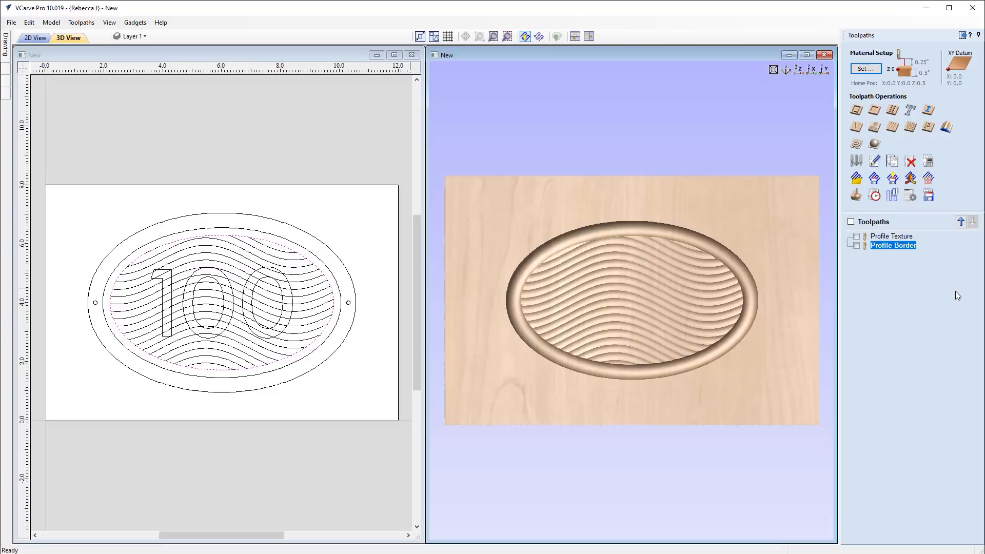
Set up a female inlay pocket toolpath for the 100 digits with a 0.25 inch cut depth and the 0.25 inch end mill
click(232, 292)
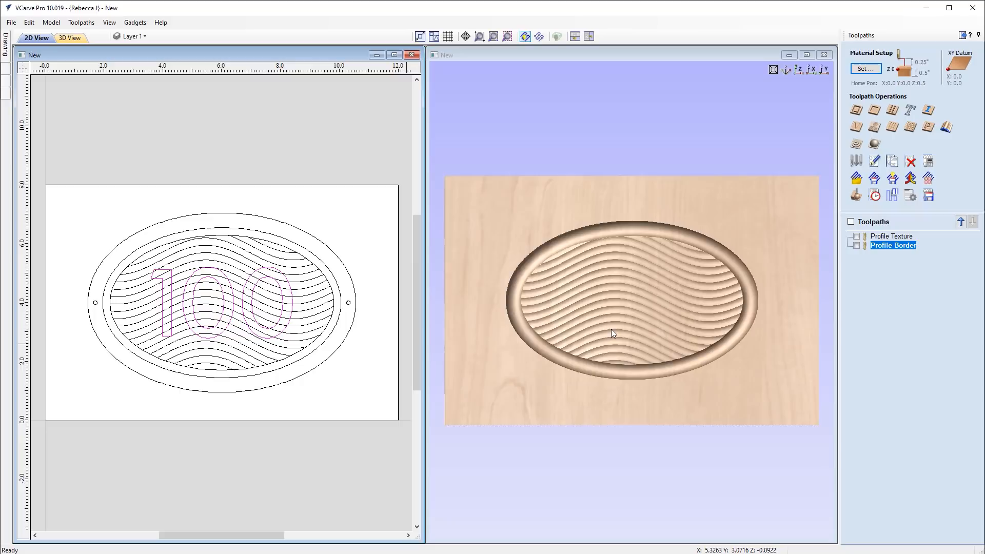
click(929, 113)
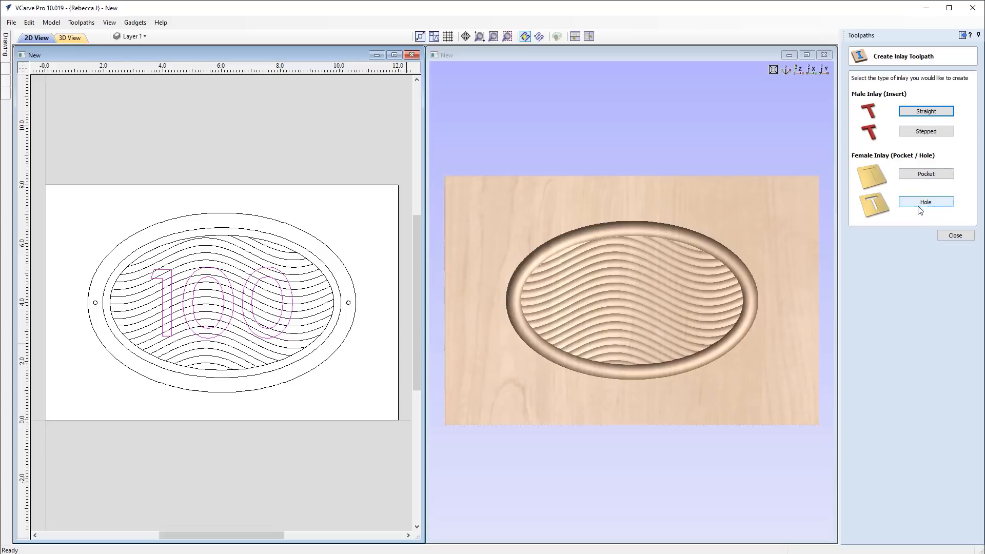
click(927, 174)
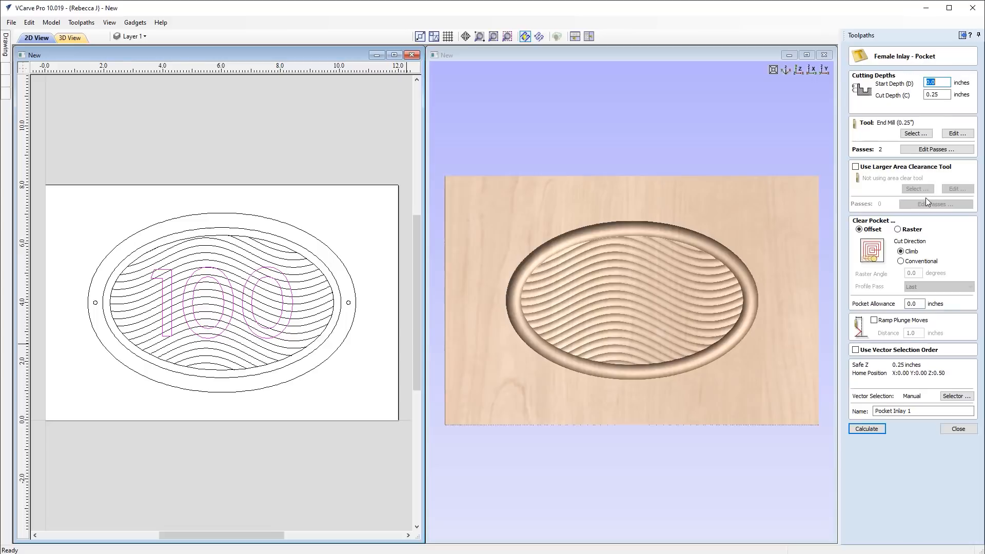
click(935, 93)
click(914, 136)
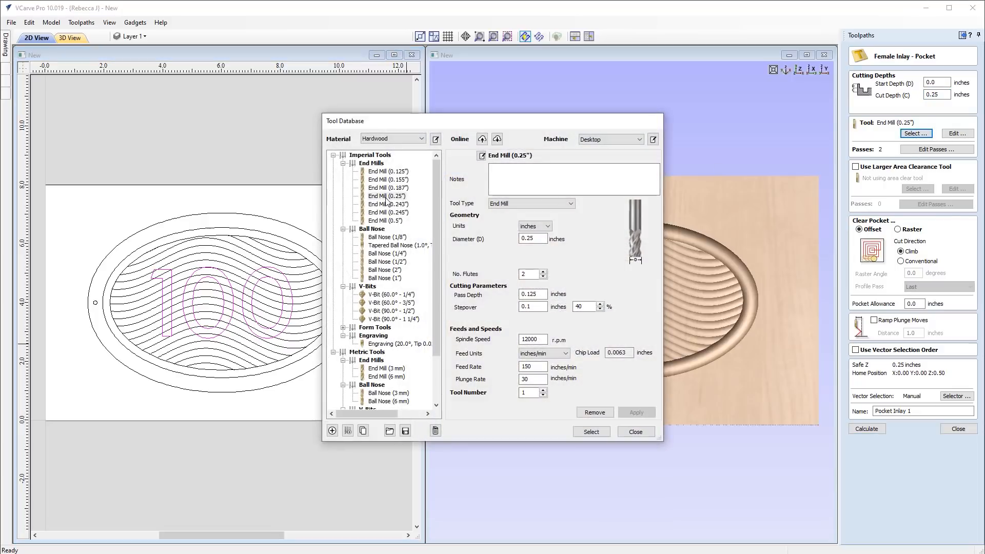
click(595, 432)
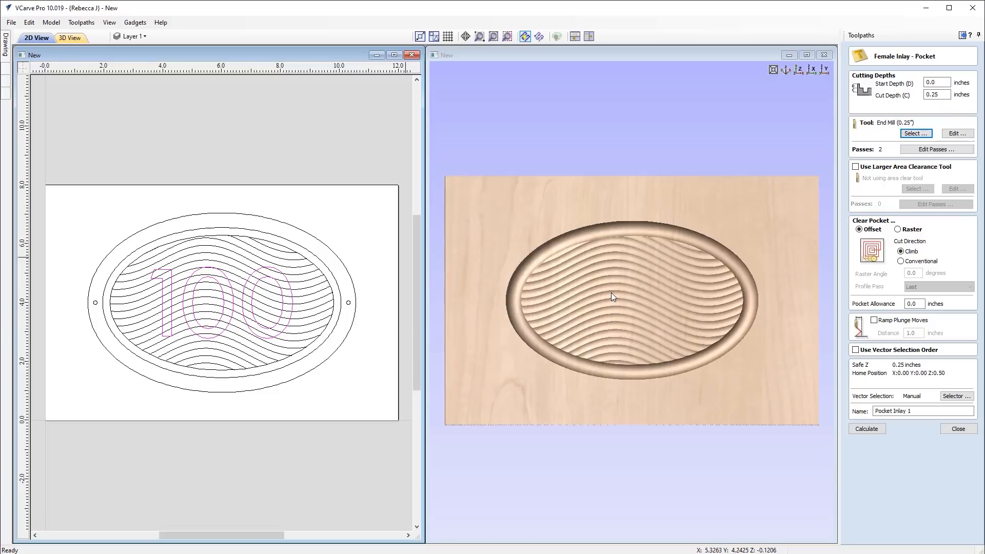
Set the inlay's pocket allowance to -0.005 inches and calculate the toolpath
double_click(912, 303)
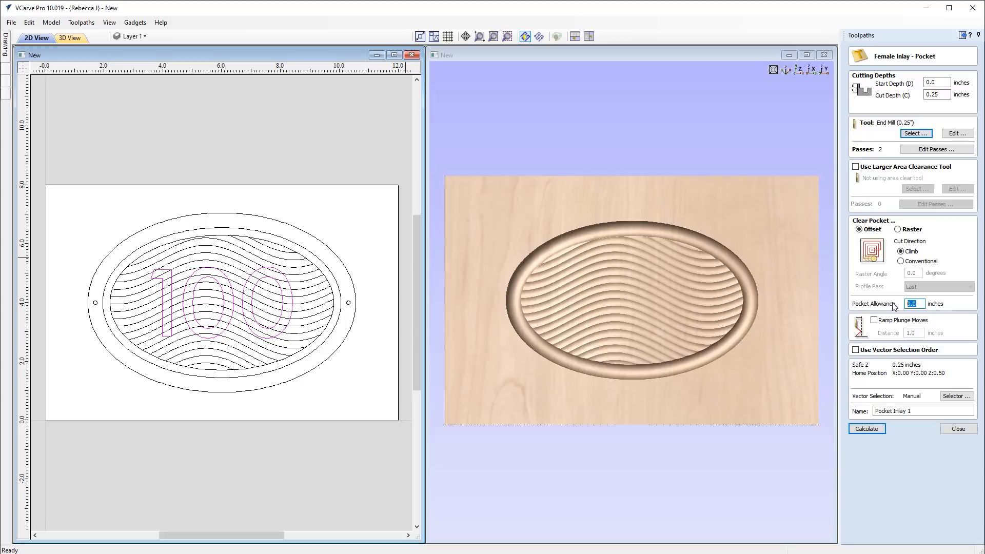
text(-)
text(0.005)
click(867, 429)
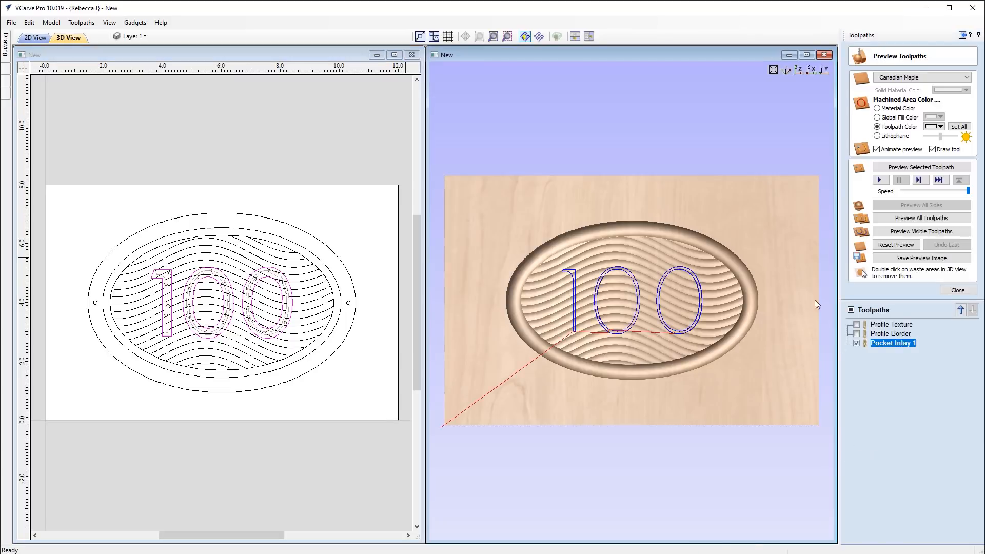
Display the toolpaths as solid in an enlarged 2D view and examine the pocket coverage inside the 100 digits
click(539, 39)
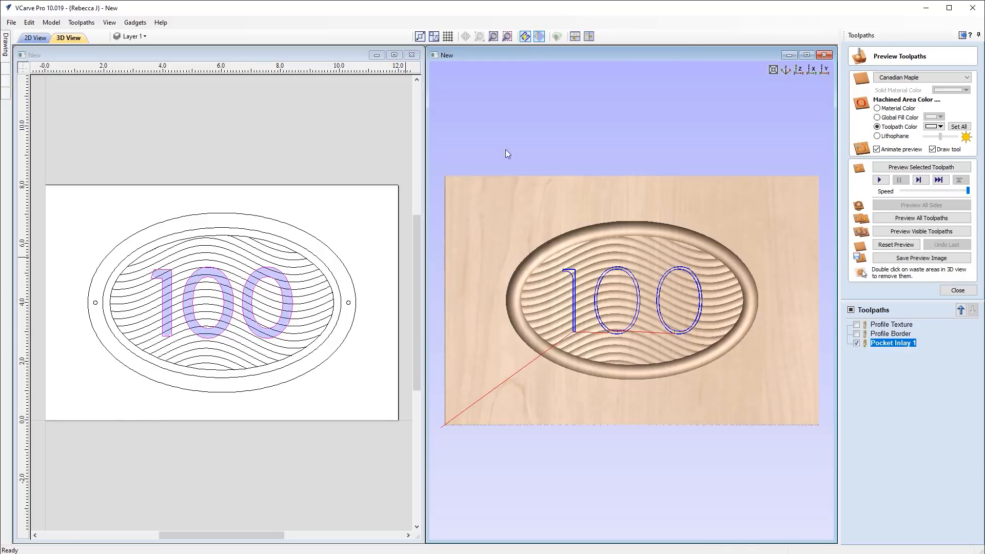
click(394, 56)
key(F3)
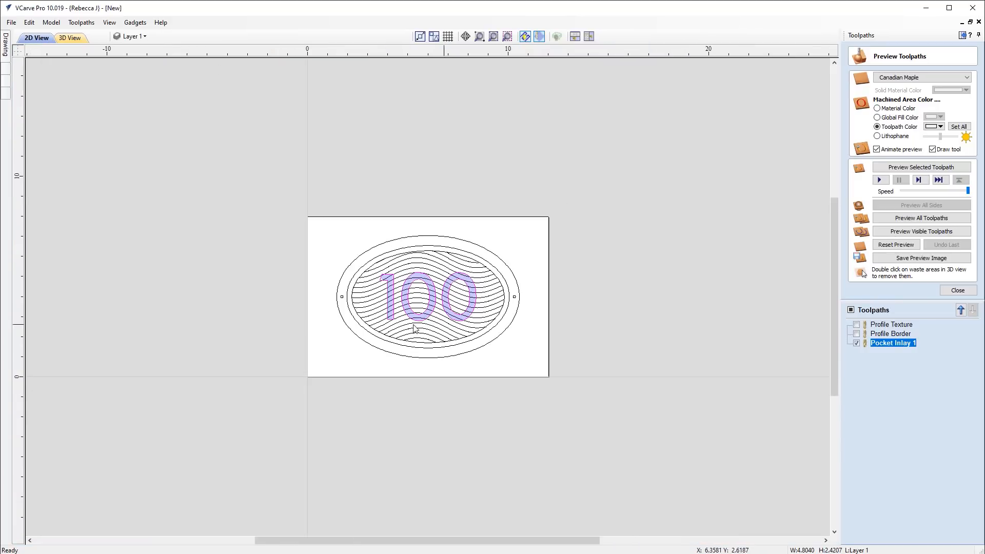
scroll(366, 239, up, 2)
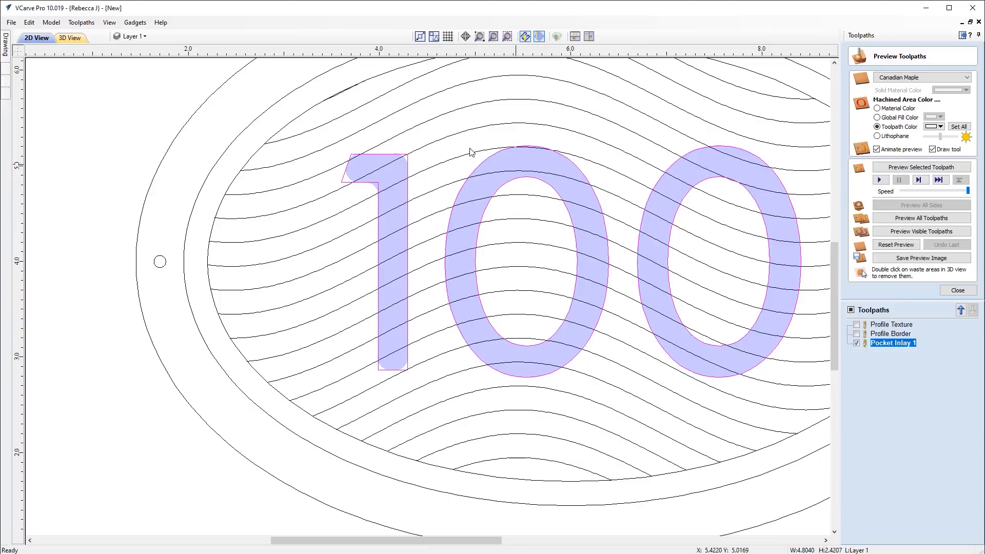
Show the 2D and 3D views side by side, set the inlay pocket's toolpath color to black, and preview it
scroll(488, 220, down, 2)
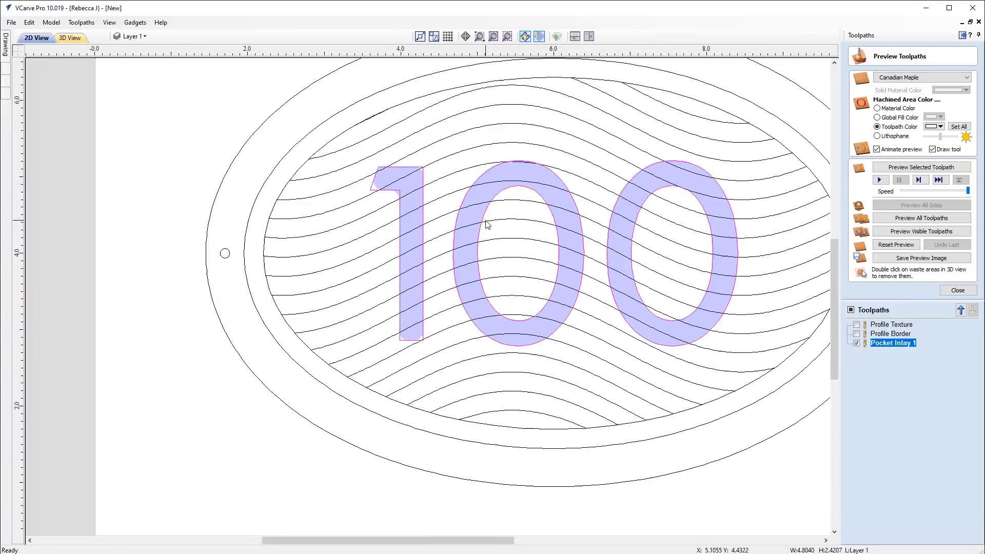
scroll(531, 167, up, 1)
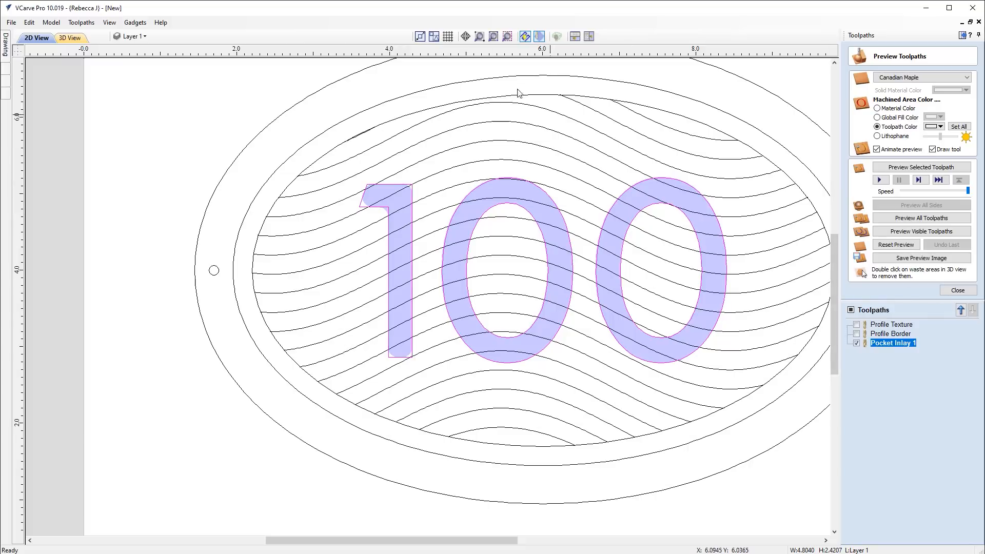
click(590, 36)
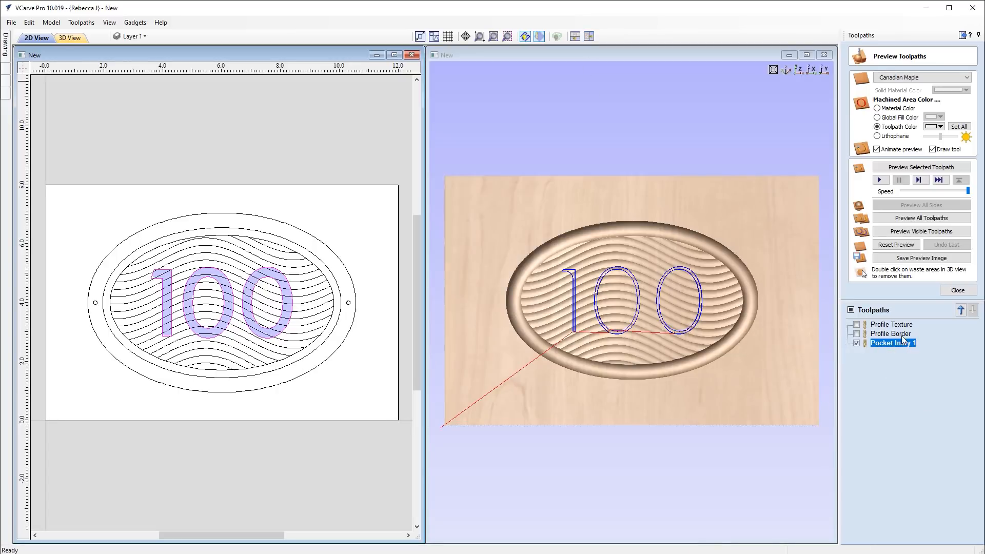
click(930, 127)
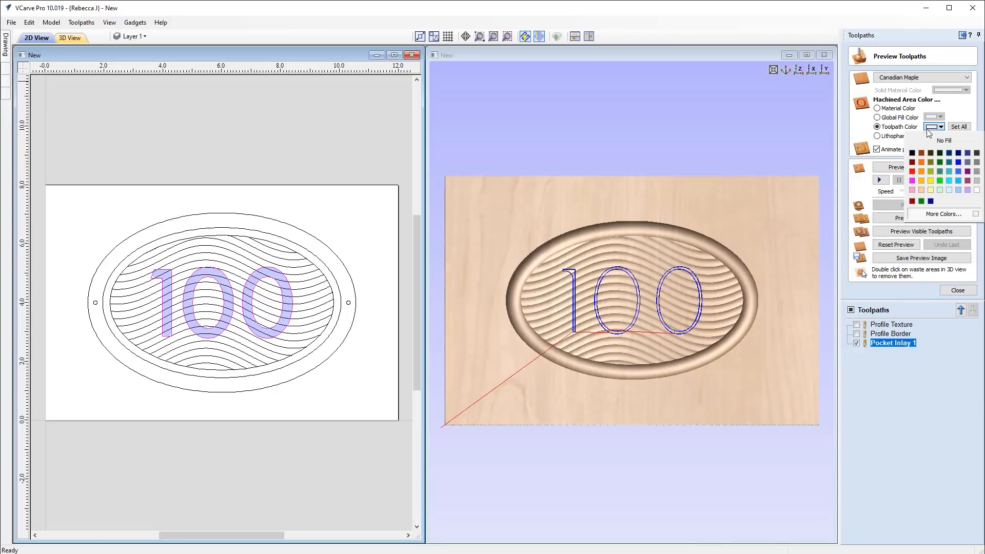
click(912, 153)
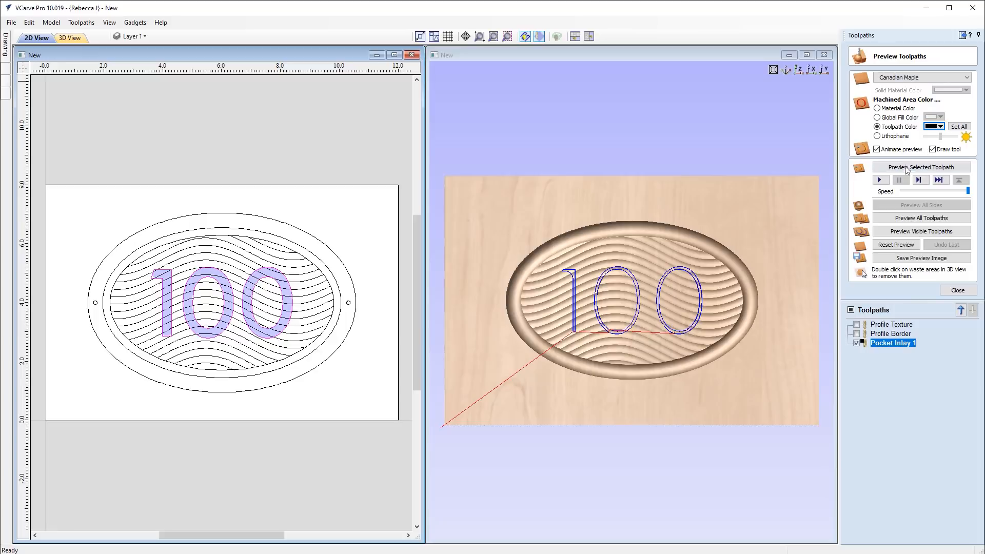
click(922, 167)
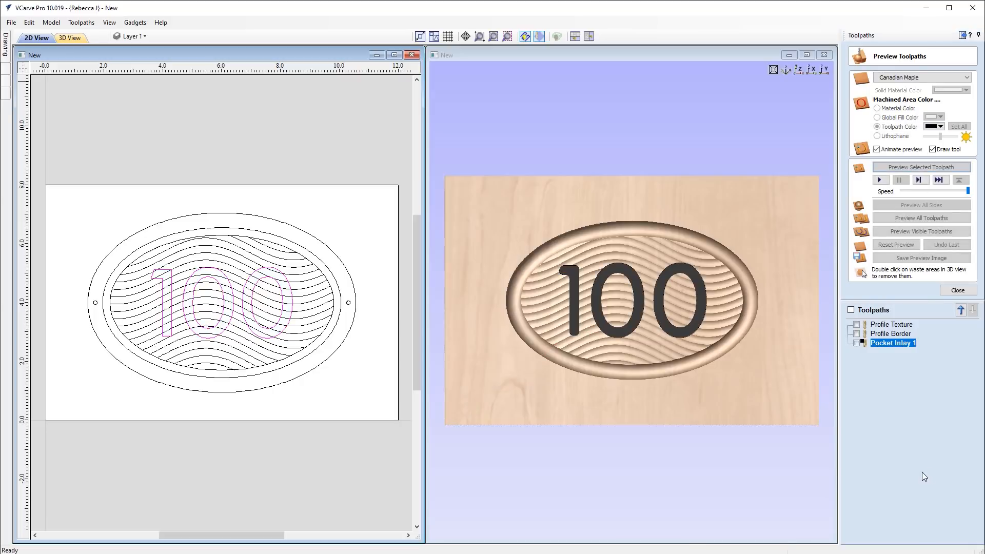
Inspect the carved 100 pocket up close in 3D, restore the top-down view, and close the preview
drag(639, 398, 643, 341)
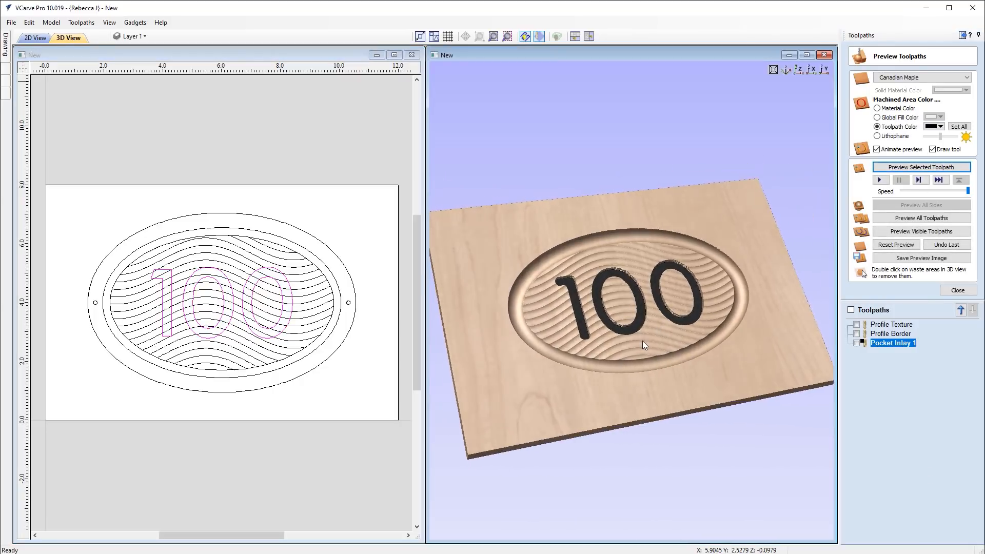
scroll(642, 343, up, 5)
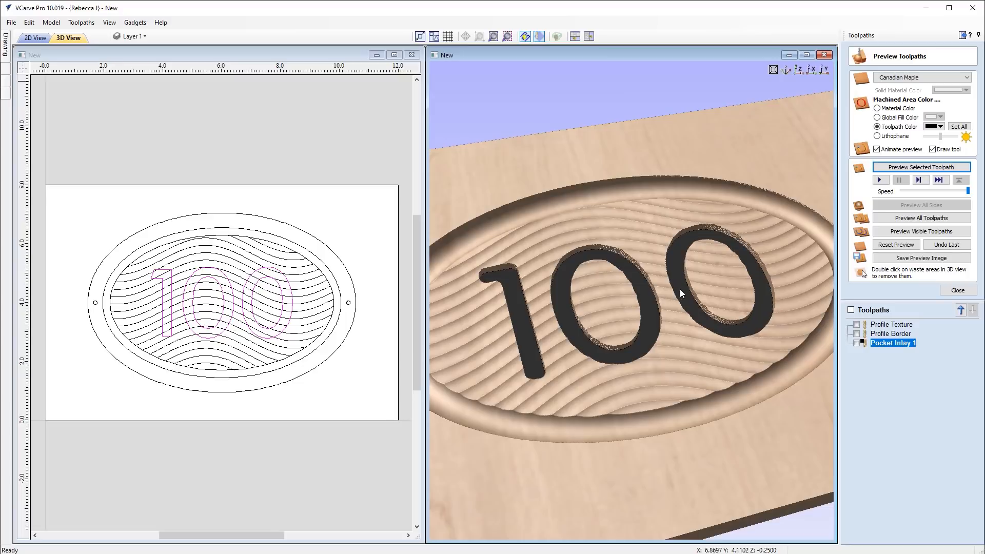
mouse_move(651, 318)
mouse_down()
mouse_move(569, 278)
mouse_move(692, 283)
mouse_move(604, 330)
mouse_move(616, 347)
mouse_move(569, 402)
mouse_move(590, 347)
mouse_move(642, 323)
mouse_up()
scroll(611, 338, down, 5)
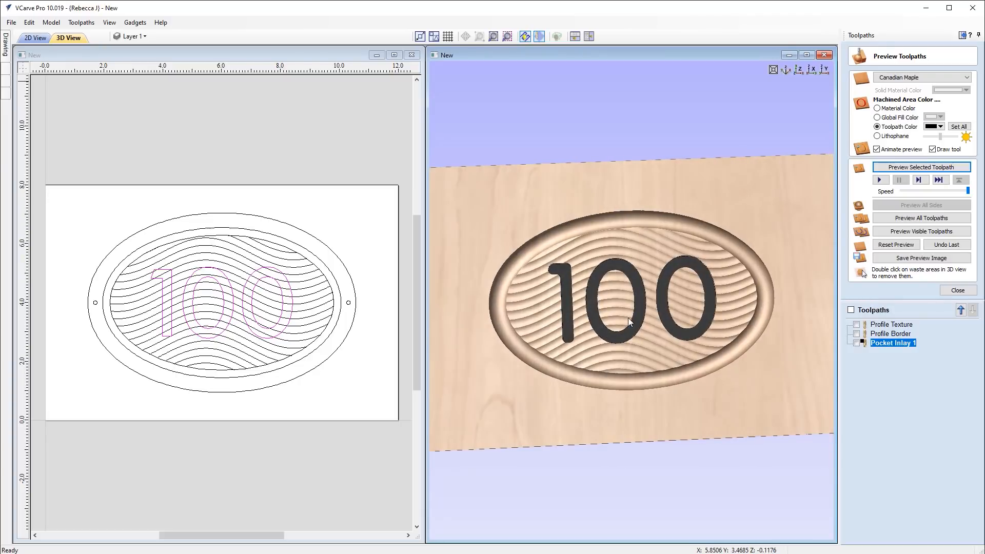
click(798, 71)
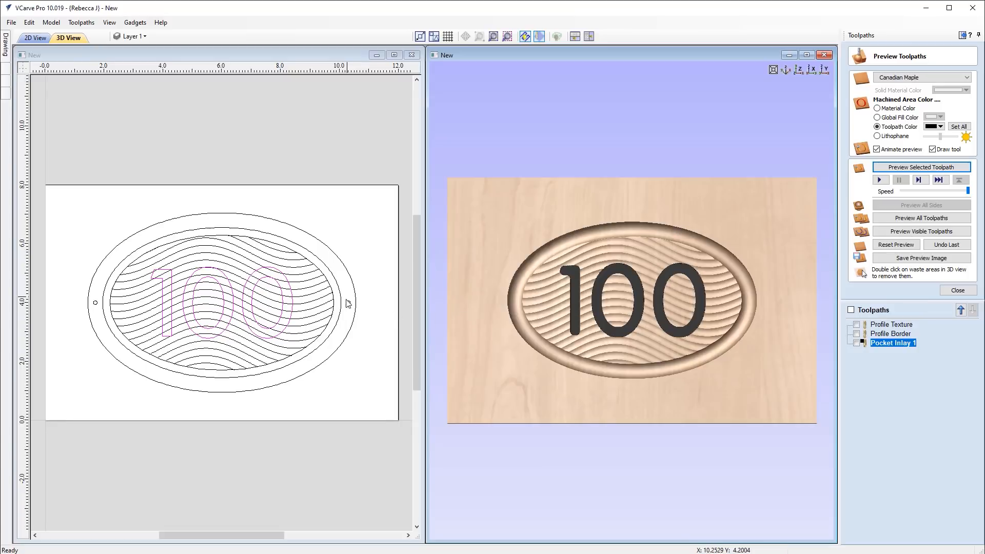
click(960, 291)
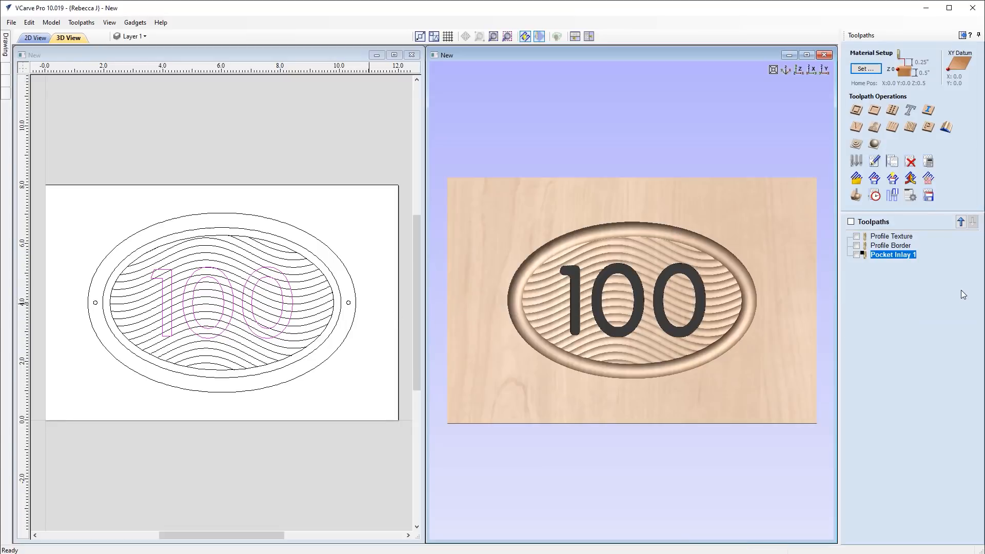
Calculate and preview a V-Carve toolpath for the two small mounting hole circles with the 90° 1/2 inch V-bit and 0.0 start depth
click(95, 303)
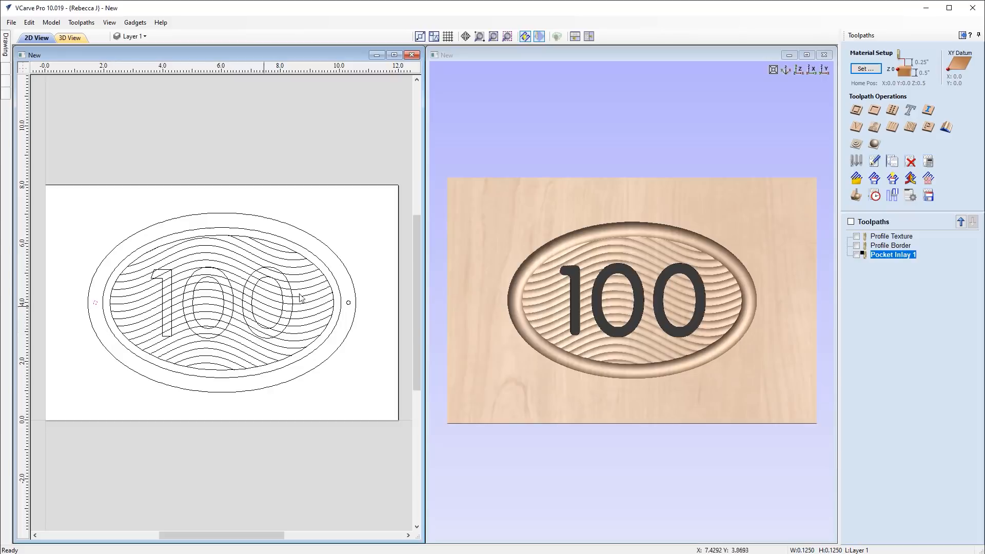
shift+click(349, 303)
click(856, 128)
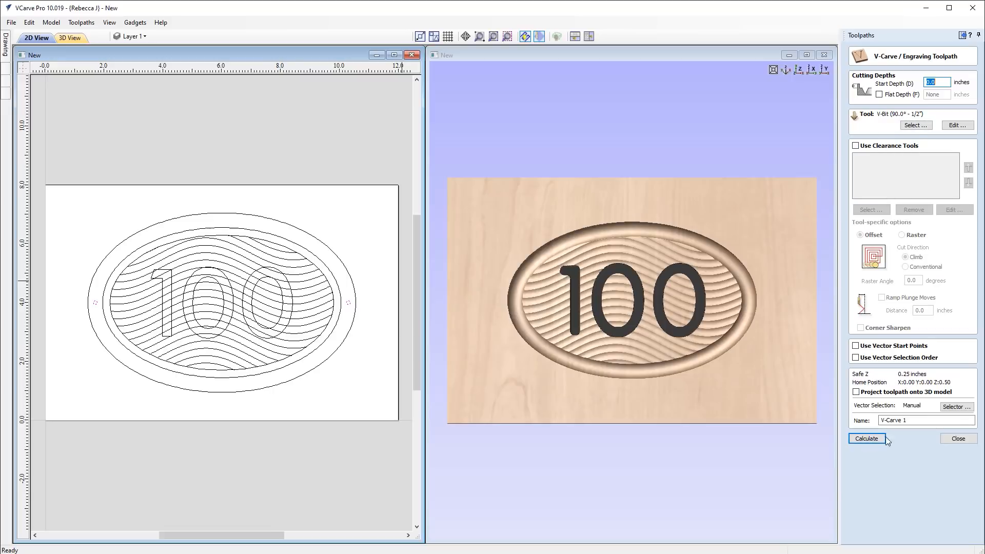
click(872, 442)
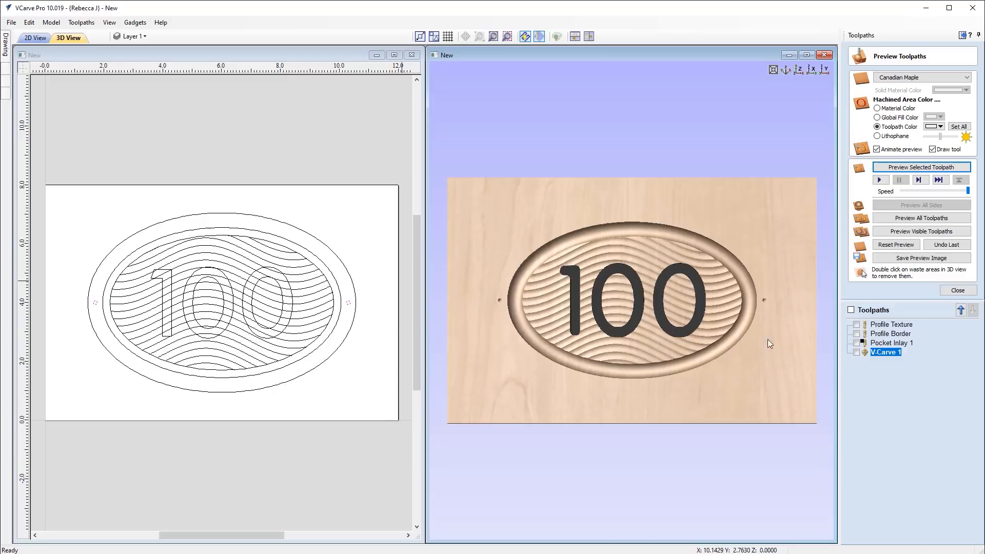
click(958, 290)
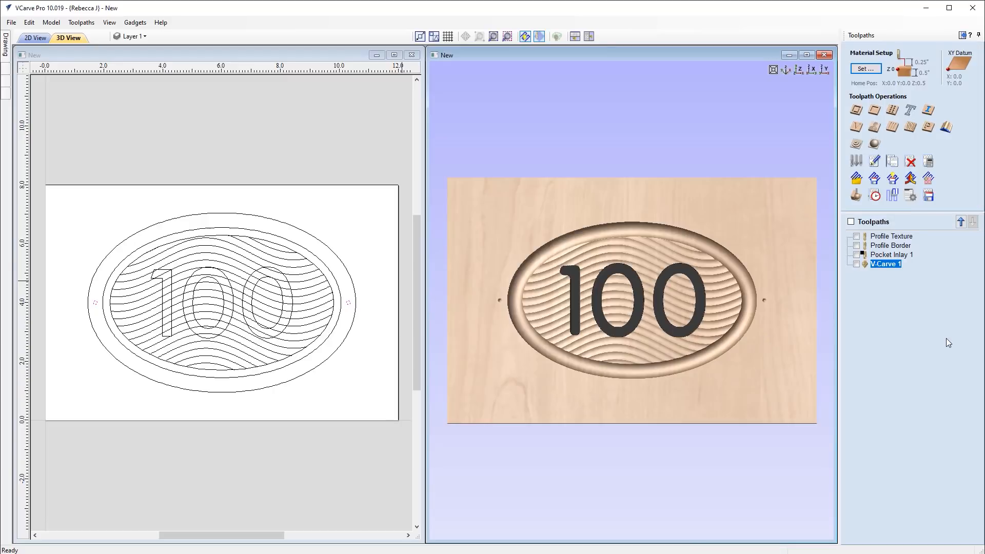
Start a 2D profile toolpath on the outermost ellipse using the 0.25 inch end mill
click(348, 276)
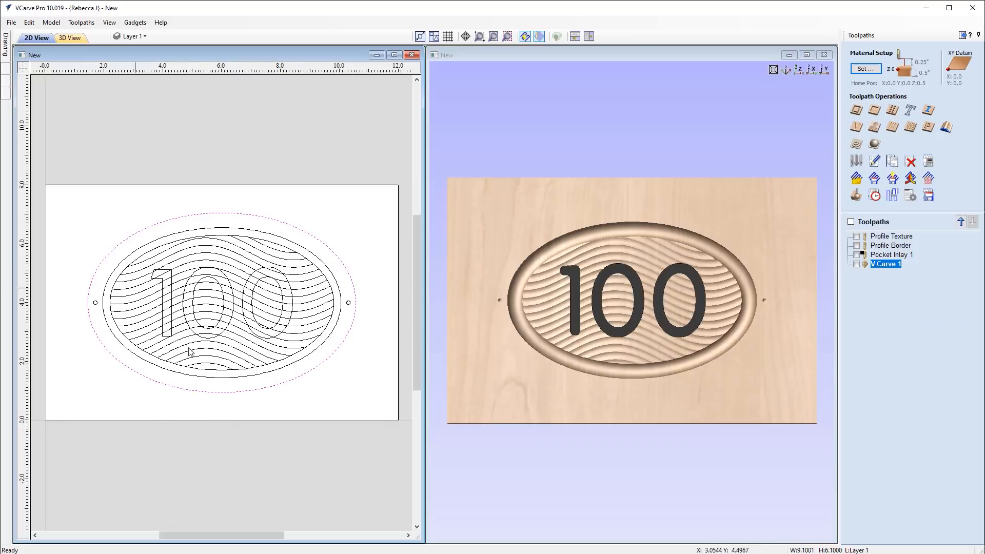
click(857, 110)
click(917, 135)
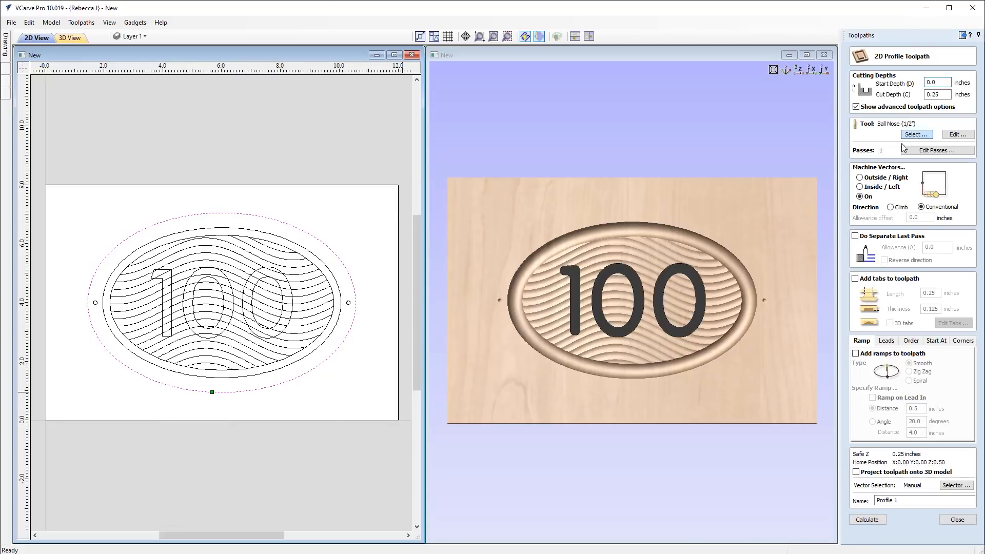
click(398, 198)
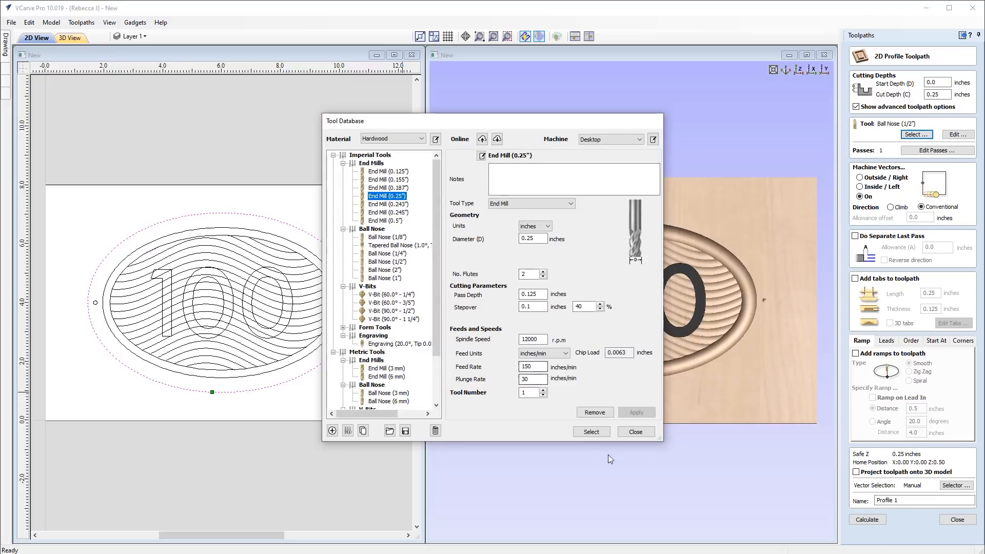
click(596, 433)
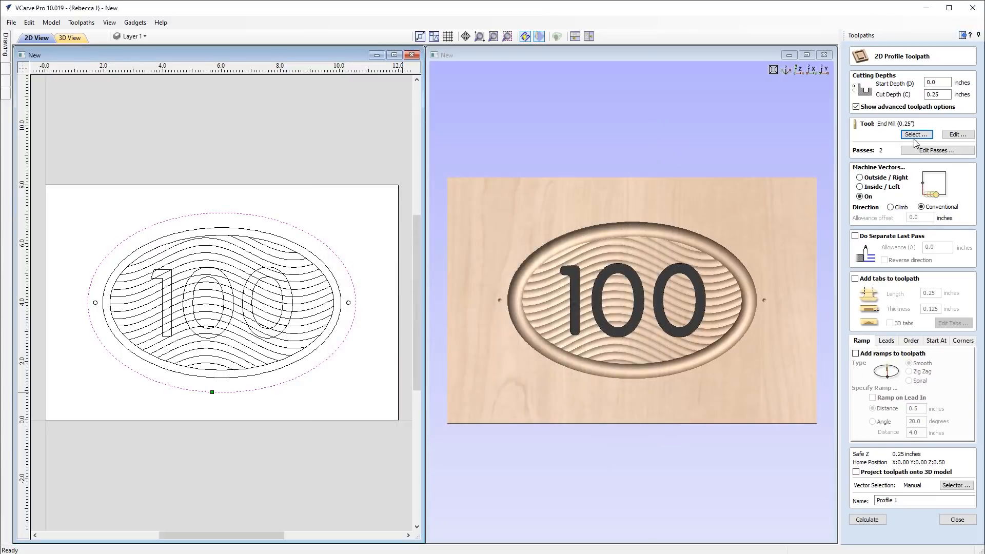
Set the profile to cut 0.5 inches deep outside the vector, name it Profile Cut out, calculate it, and preview the cut-out sign
click(939, 94)
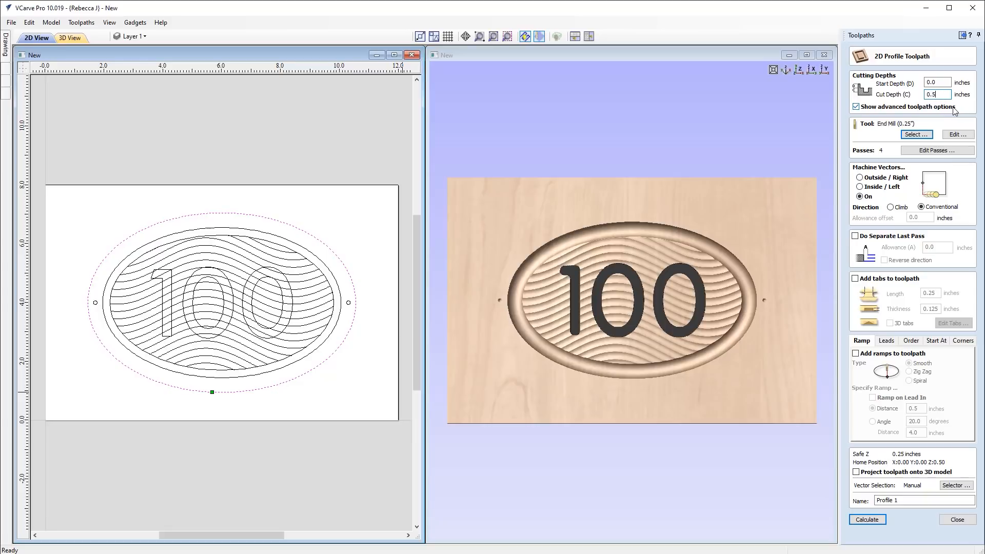
click(869, 178)
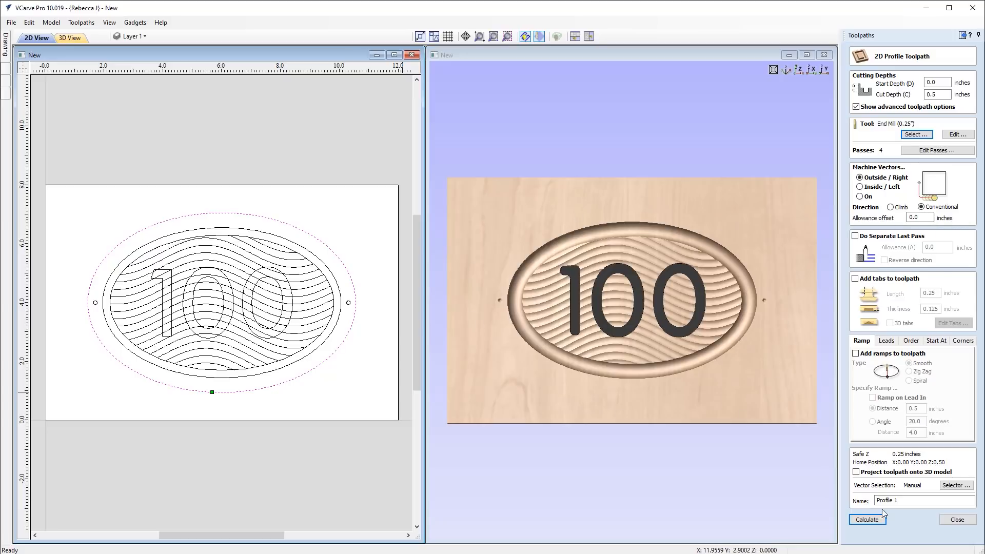
click(919, 500)
click(866, 520)
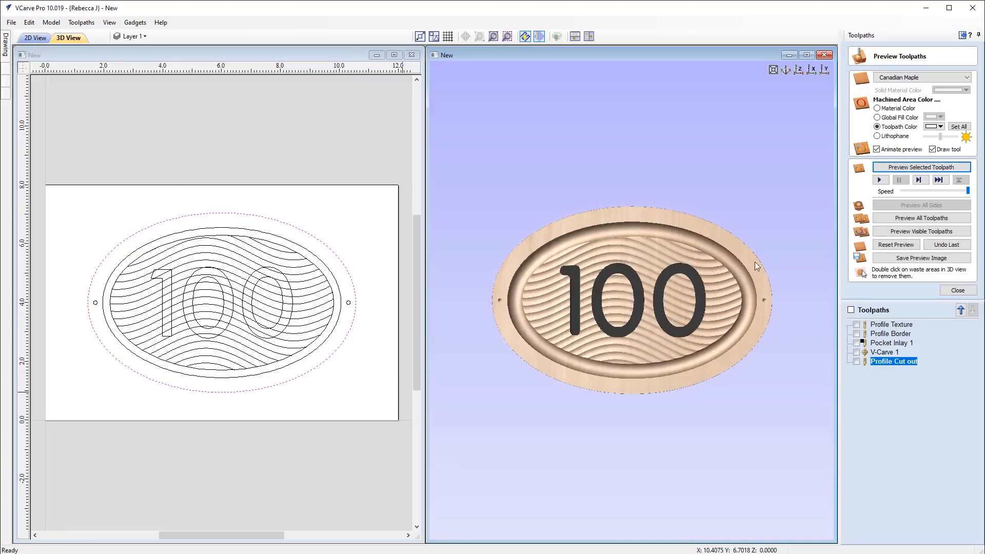
drag(585, 401, 632, 376)
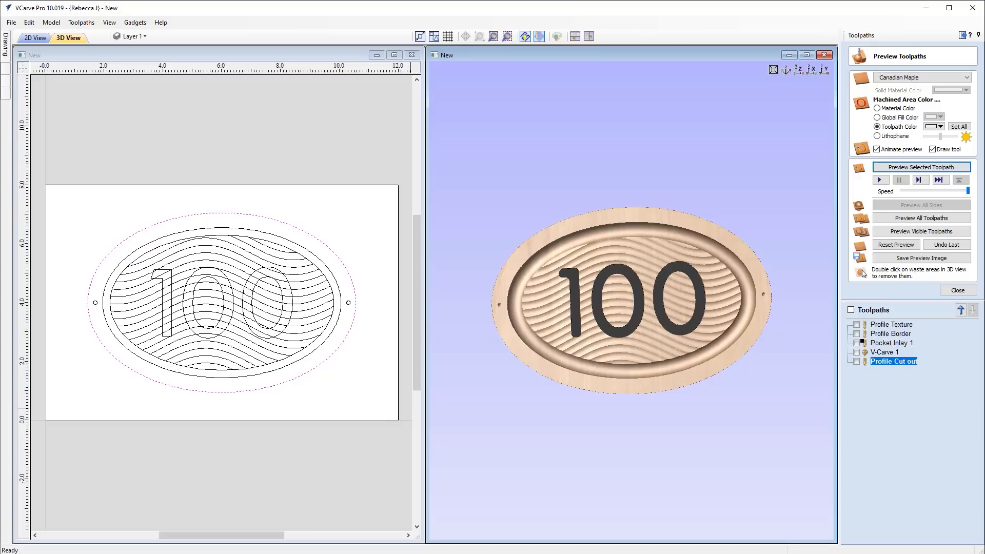
Copy the 100 digits and create a new single-sided 6 x 4 inch job, 0.35 inches thick
click(173, 276)
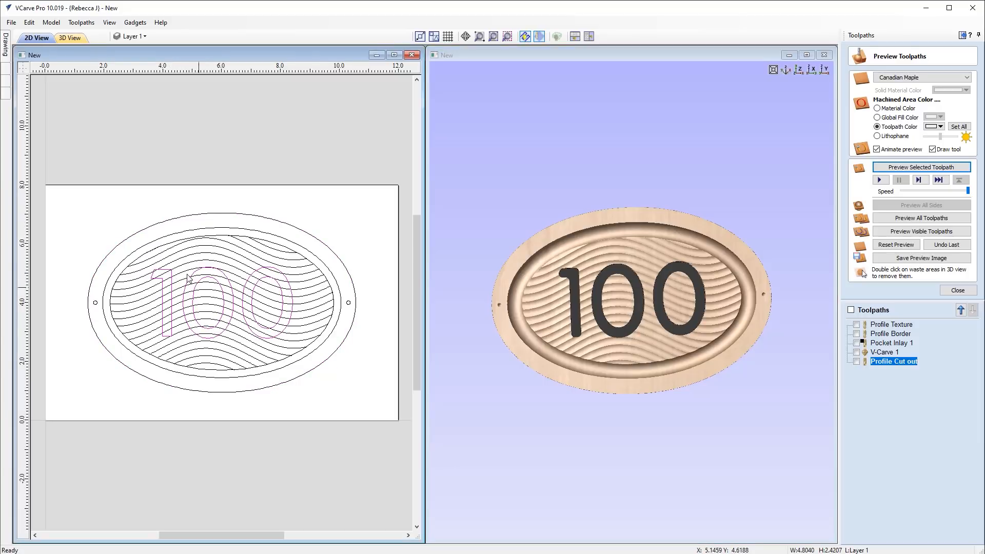
right_click(246, 288)
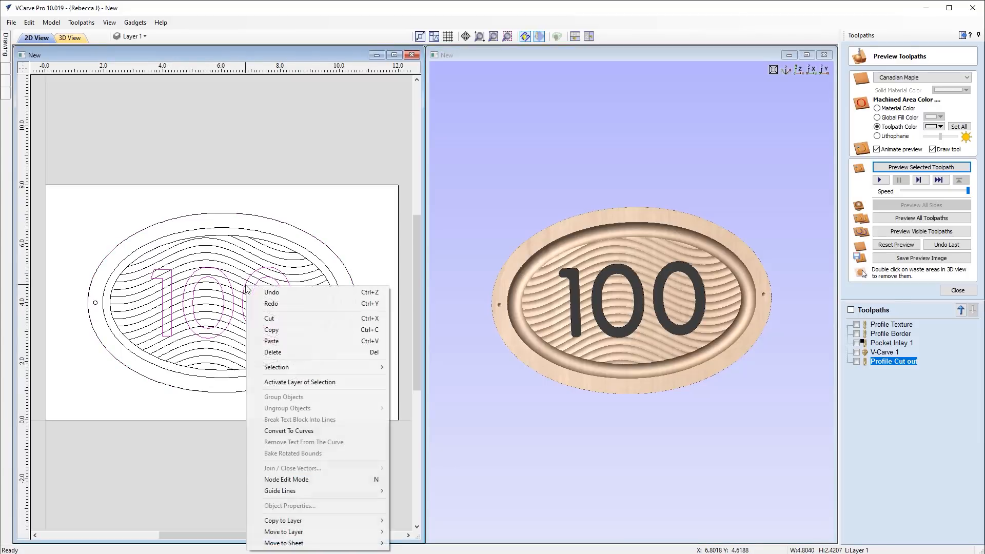
click(284, 332)
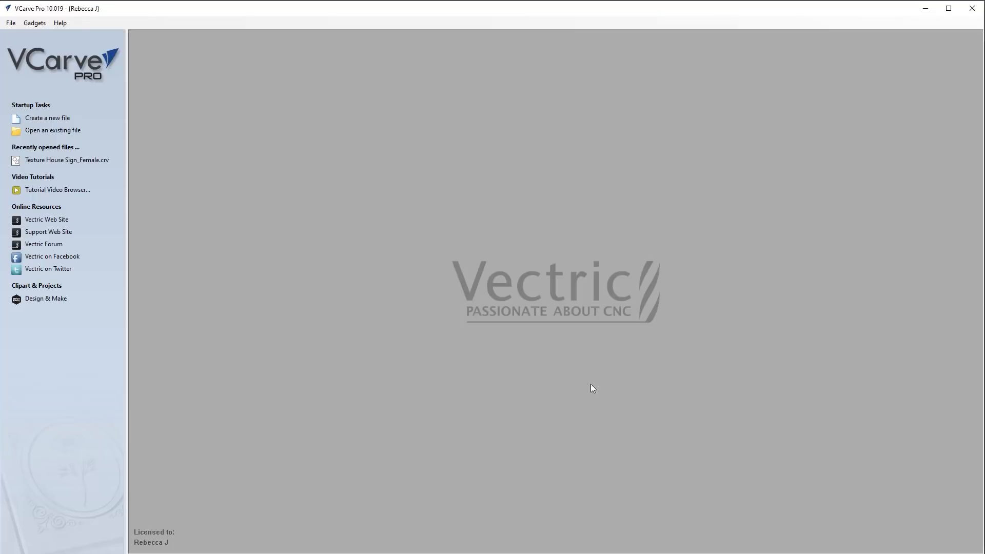
click(52, 118)
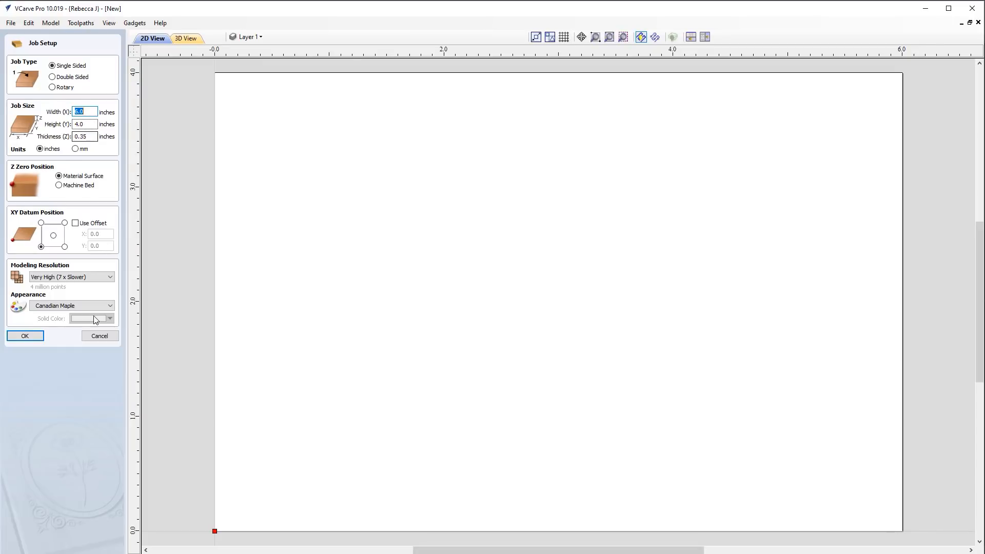
click(24, 337)
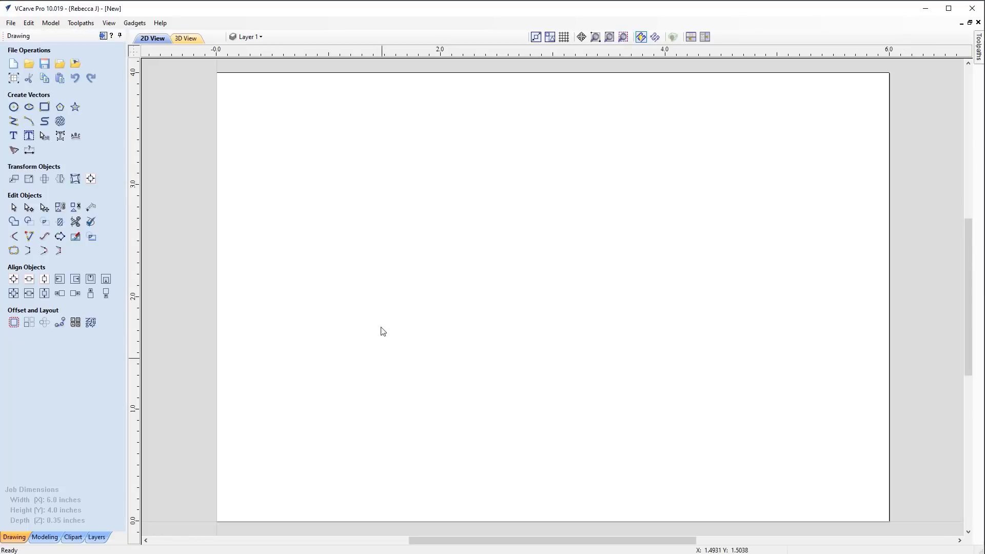
Paste the 100 digits into the new job, center them in the material, and deselect them
right_click(382, 328)
click(417, 367)
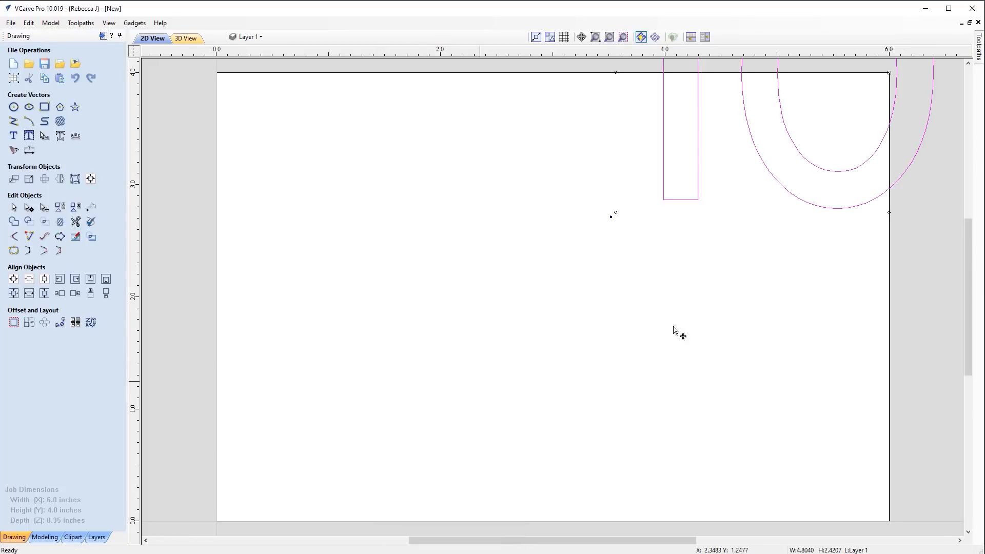
key(F9)
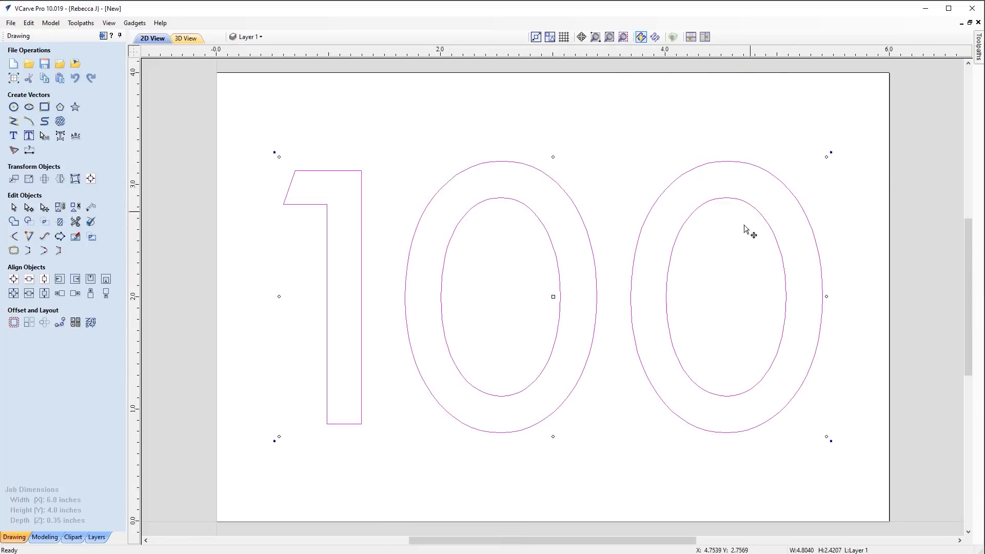
click(616, 367)
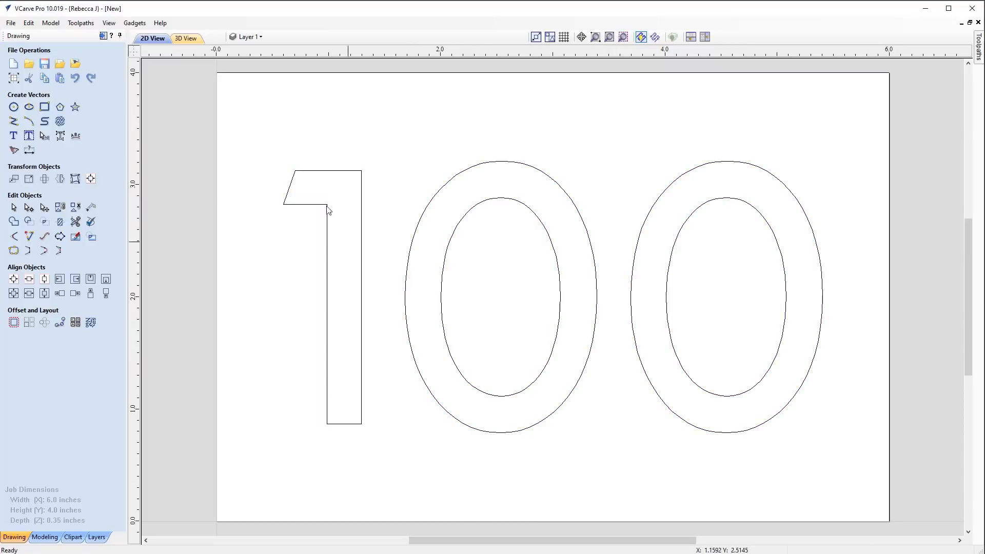
Check the material setup and calculate a straight male inlay toolpath on all the digits, 0.35 inches deep with the 0.25 inch end mill
click(103, 35)
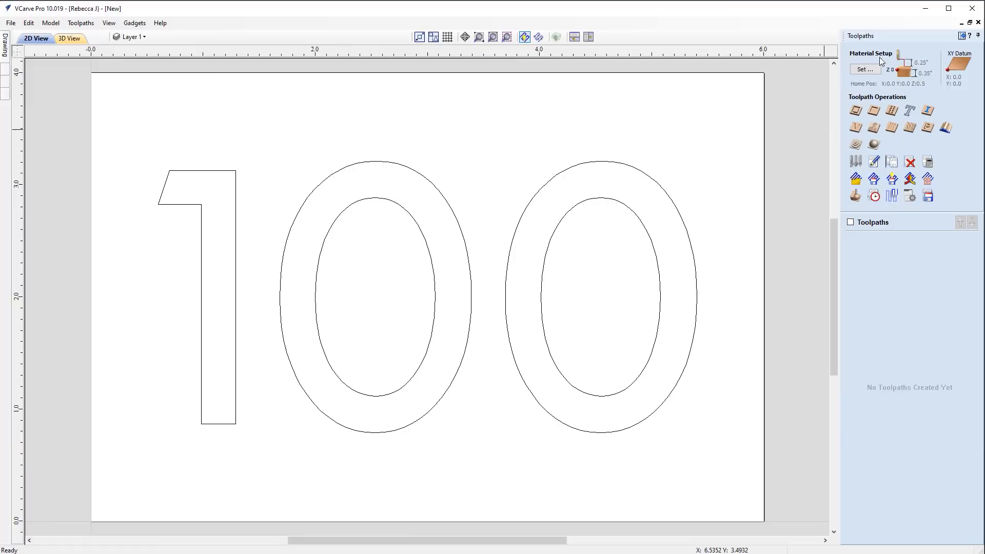
click(865, 69)
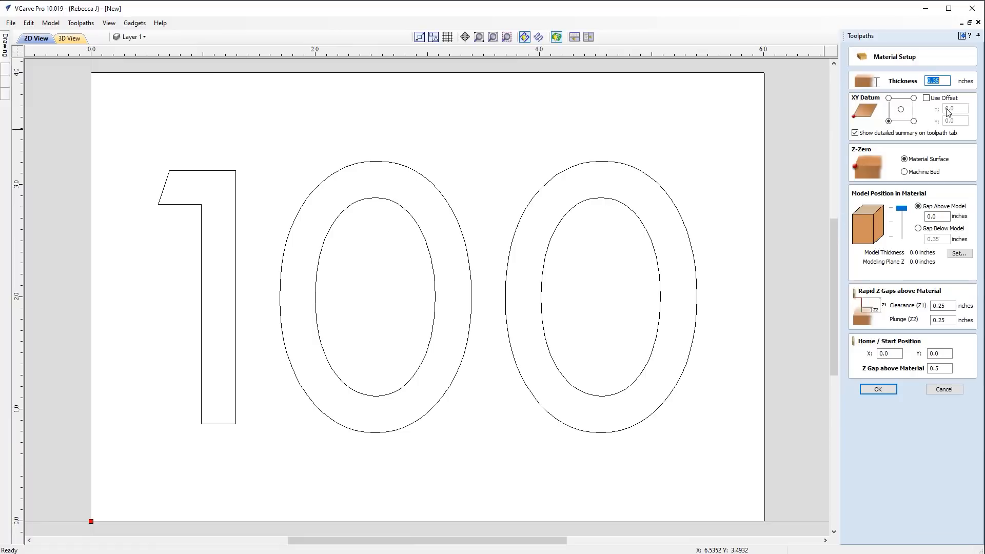
click(946, 390)
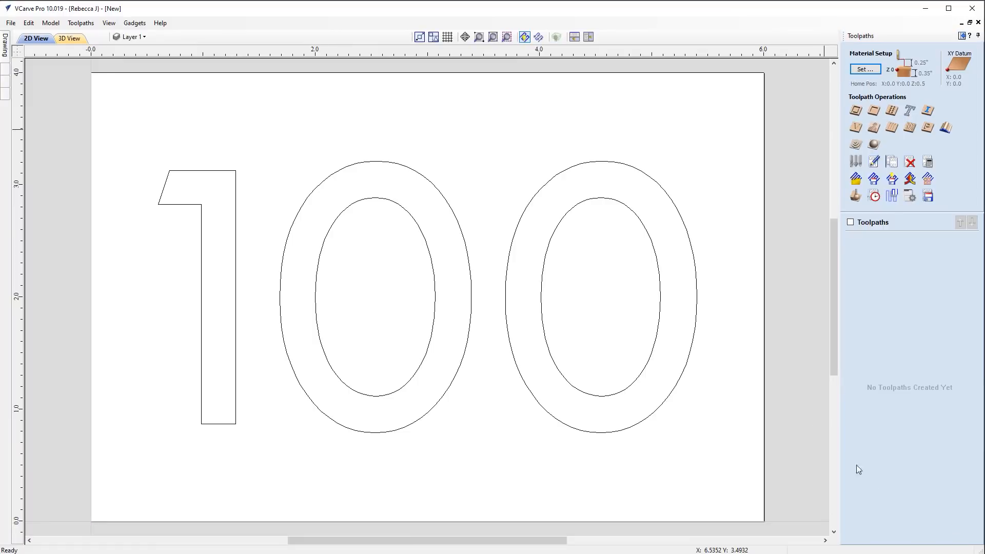
key(ctrl+a)
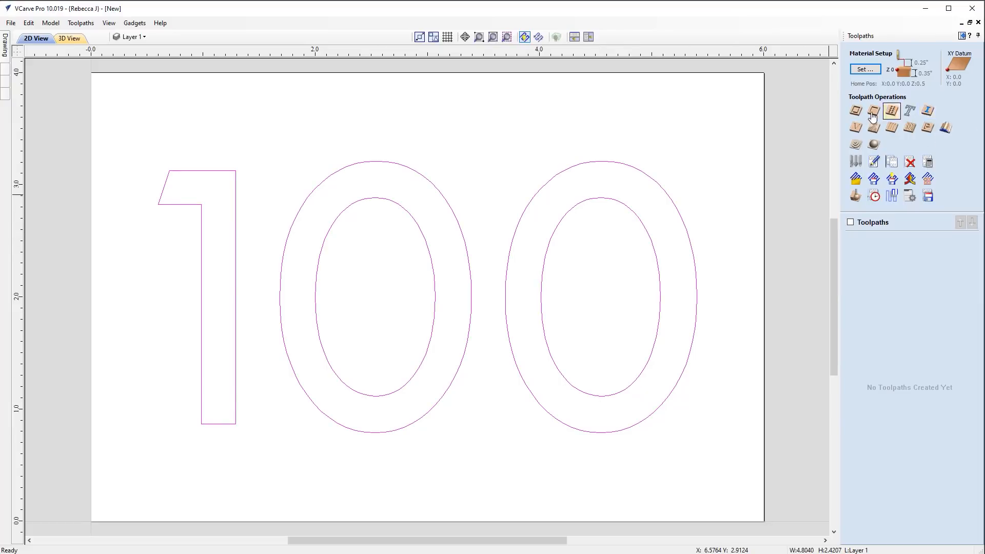
click(927, 110)
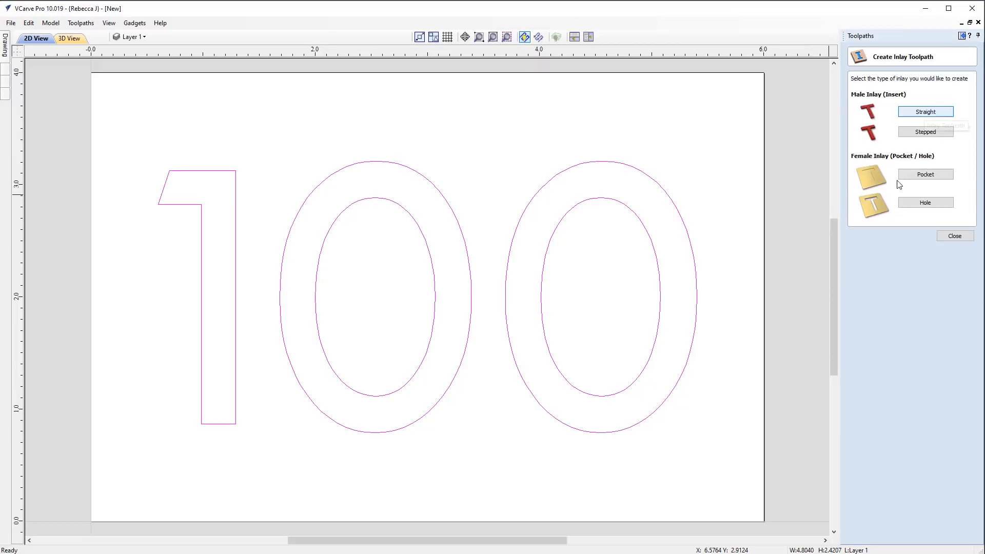
click(926, 111)
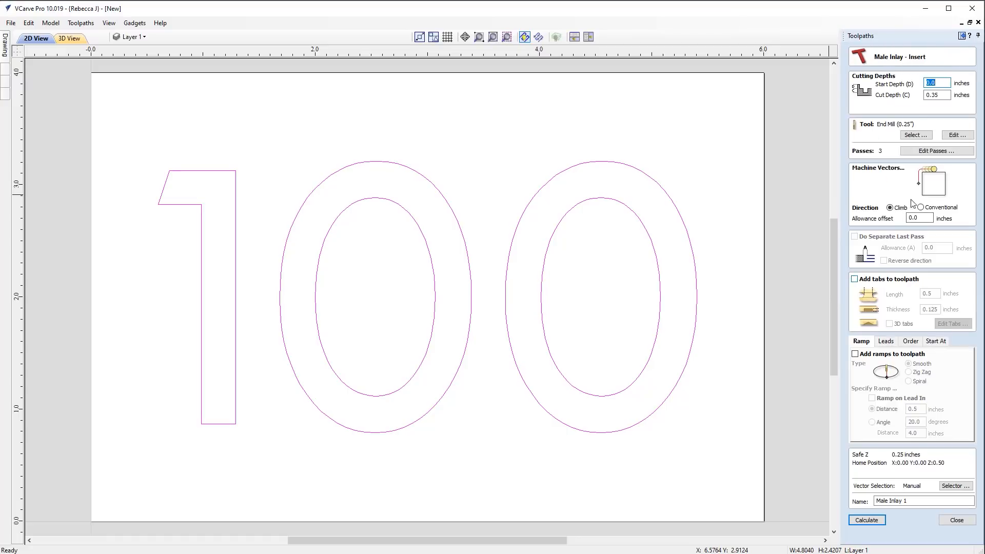
click(947, 95)
click(868, 521)
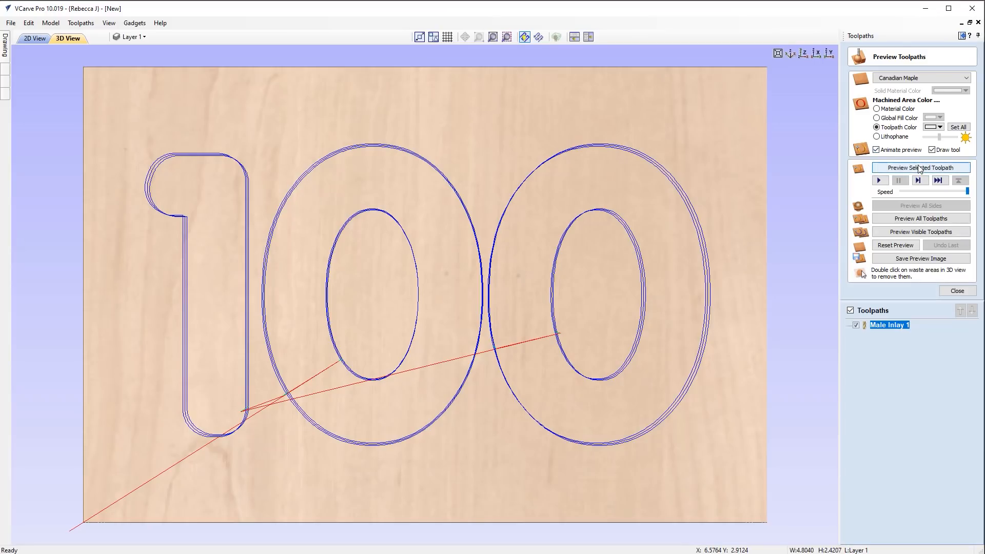
Preview the male inlay toolpath and remove the waste material from inside both zeros and around the digits
click(919, 171)
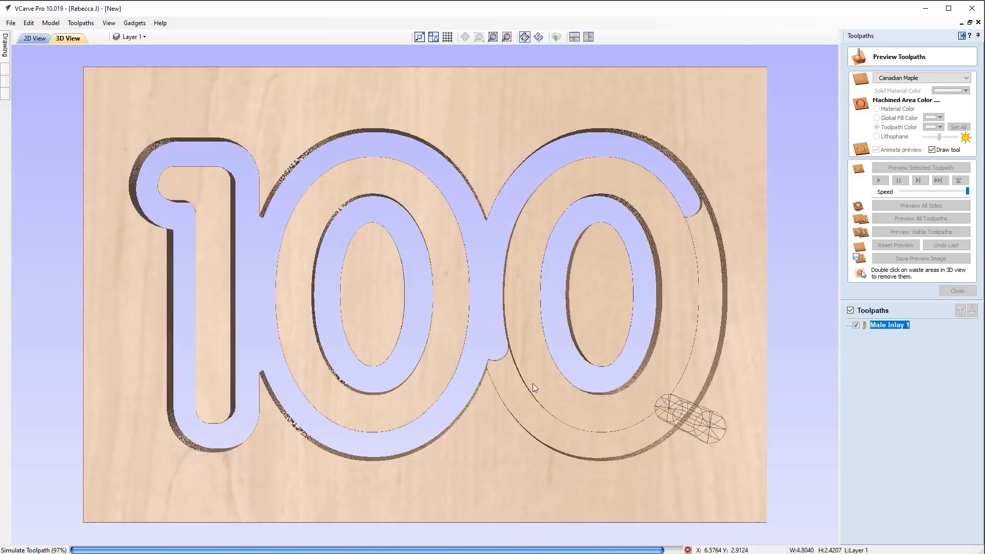
double_click(607, 268)
double_click(364, 290)
double_click(497, 157)
drag(469, 358, 416, 188)
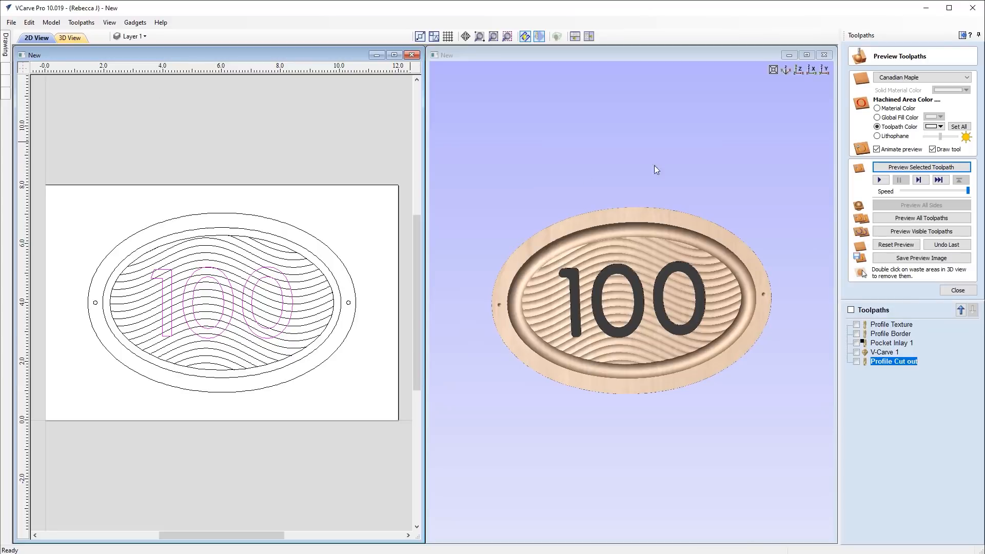
Examine the cutting settings and pocket allowance of the Pocket Inlay 1 toolpath in the sign job, and inspect the sign's 3D preview
click(895, 343)
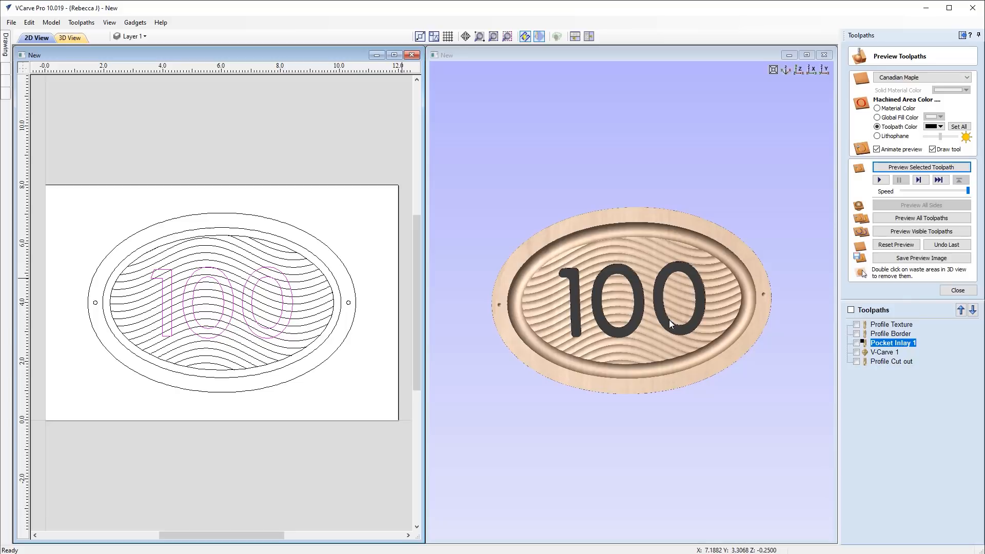
double_click(897, 343)
click(923, 304)
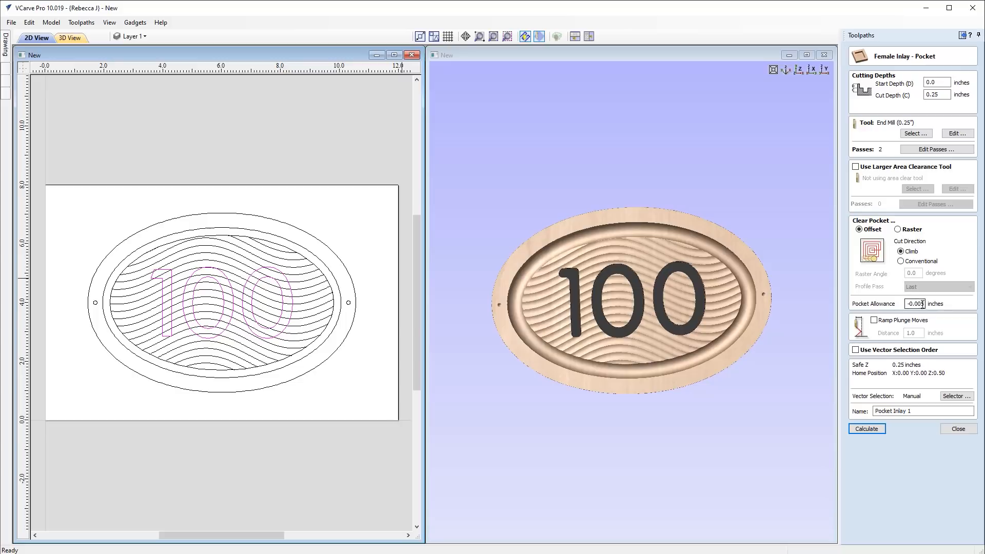
click(959, 429)
drag(623, 396, 654, 321)
drag(597, 322, 674, 288)
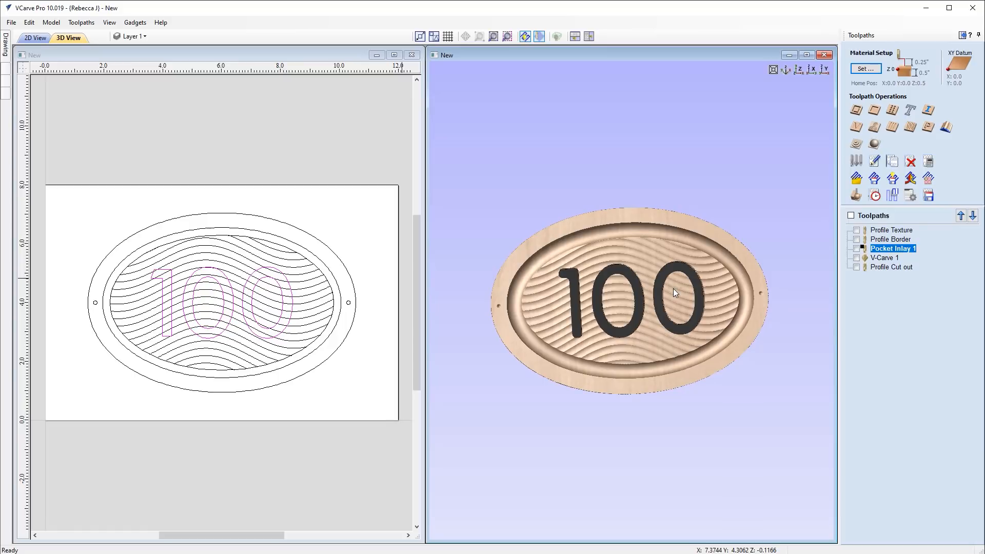
mouse_move(689, 300)
mouse_down()
mouse_move(630, 293)
mouse_move(698, 298)
mouse_move(630, 300)
mouse_move(679, 302)
mouse_up()
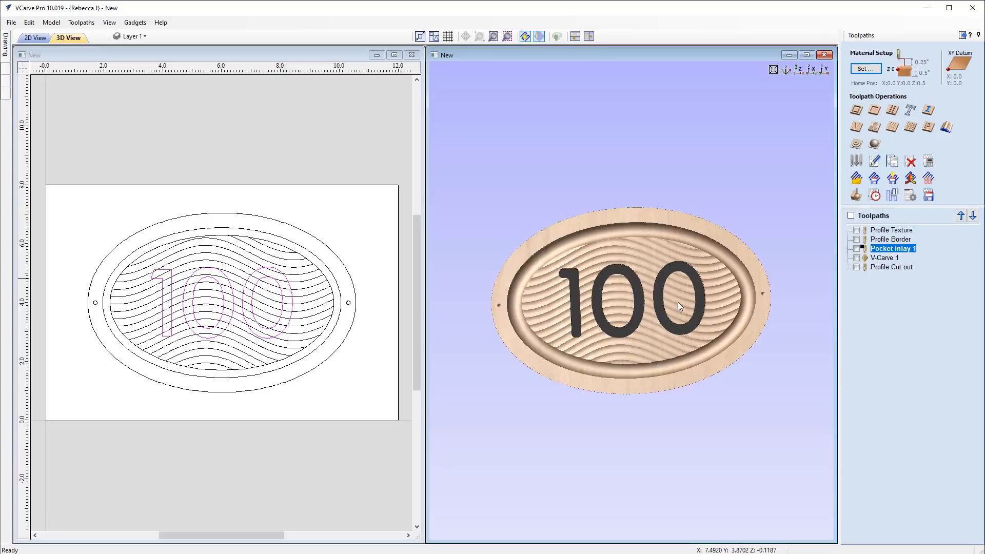
drag(678, 302, 670, 302)
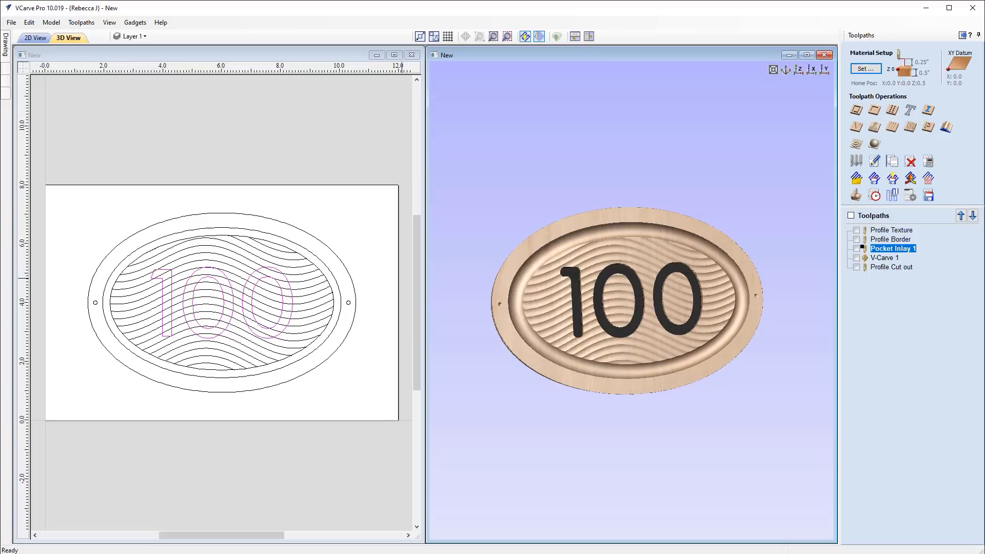